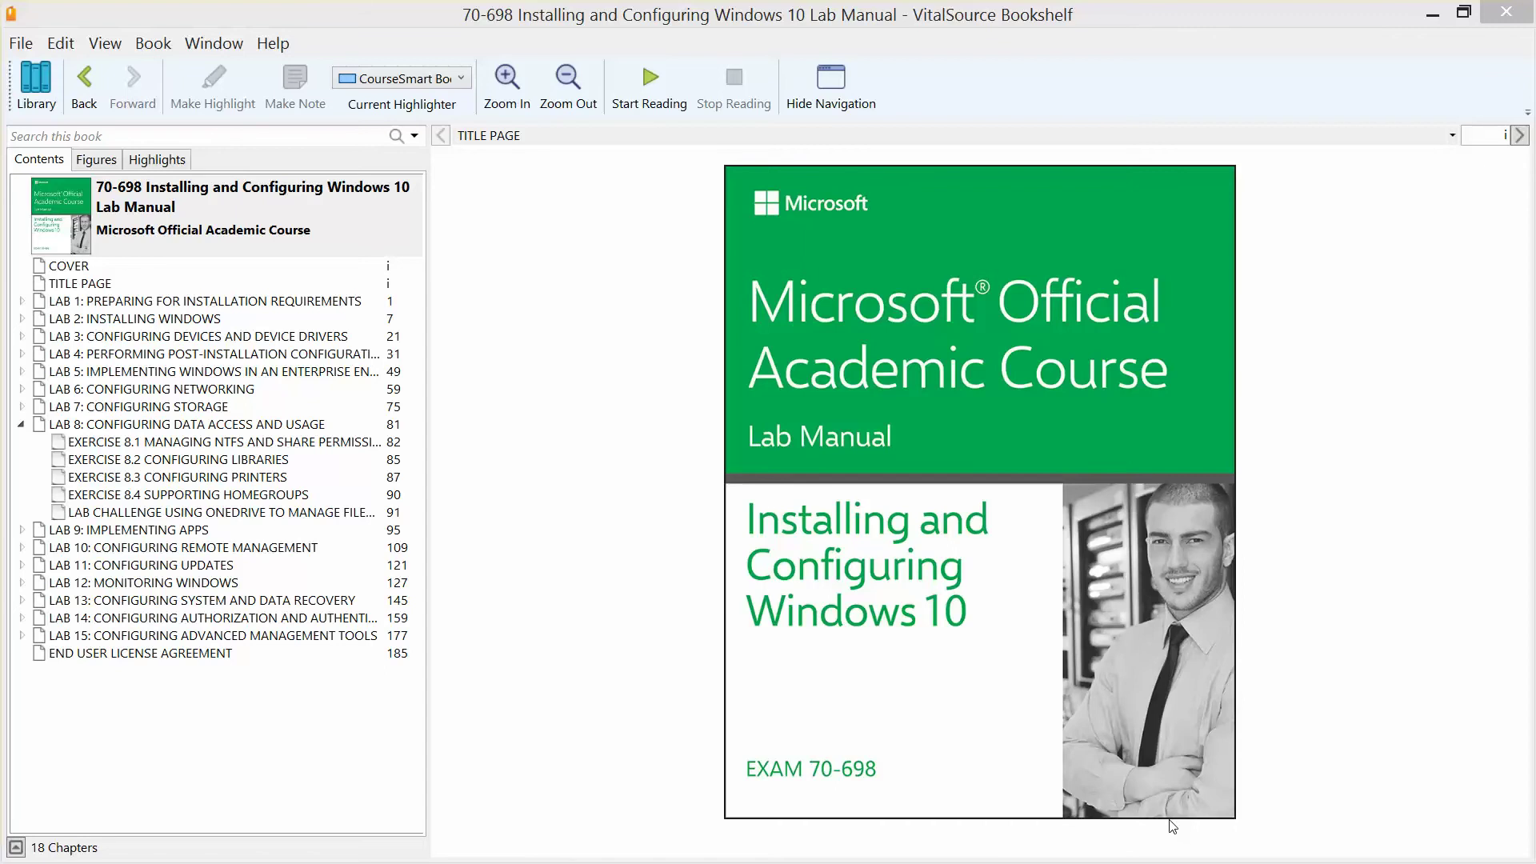
# Step: Go to Lab 8's Exercise 8.3 Configuring Printers in Bookshelf, then minimize the book
pyautogui.click(301, 429)
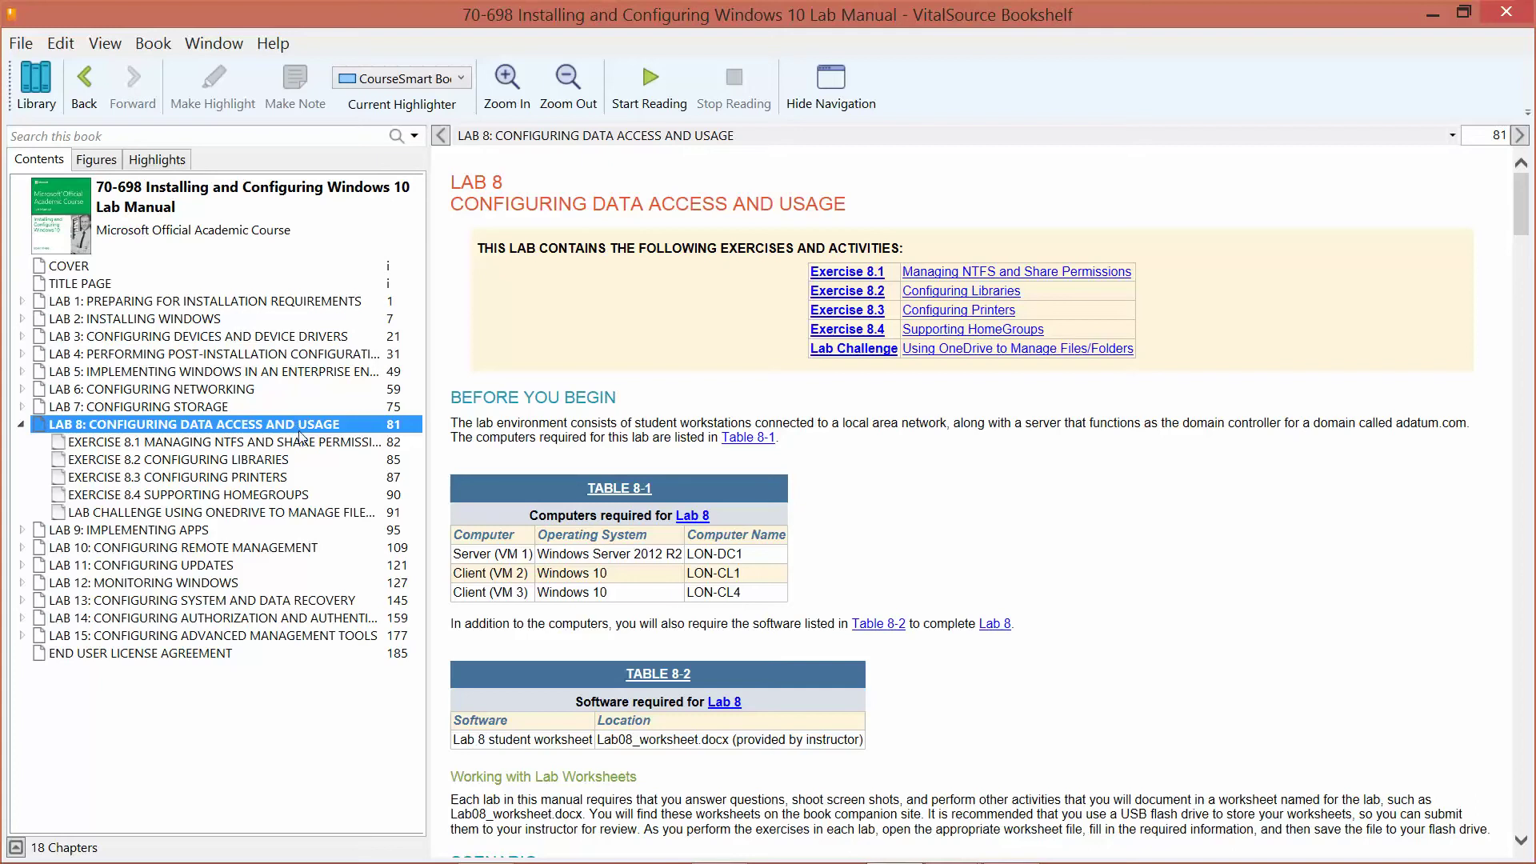
pyautogui.click(257, 481)
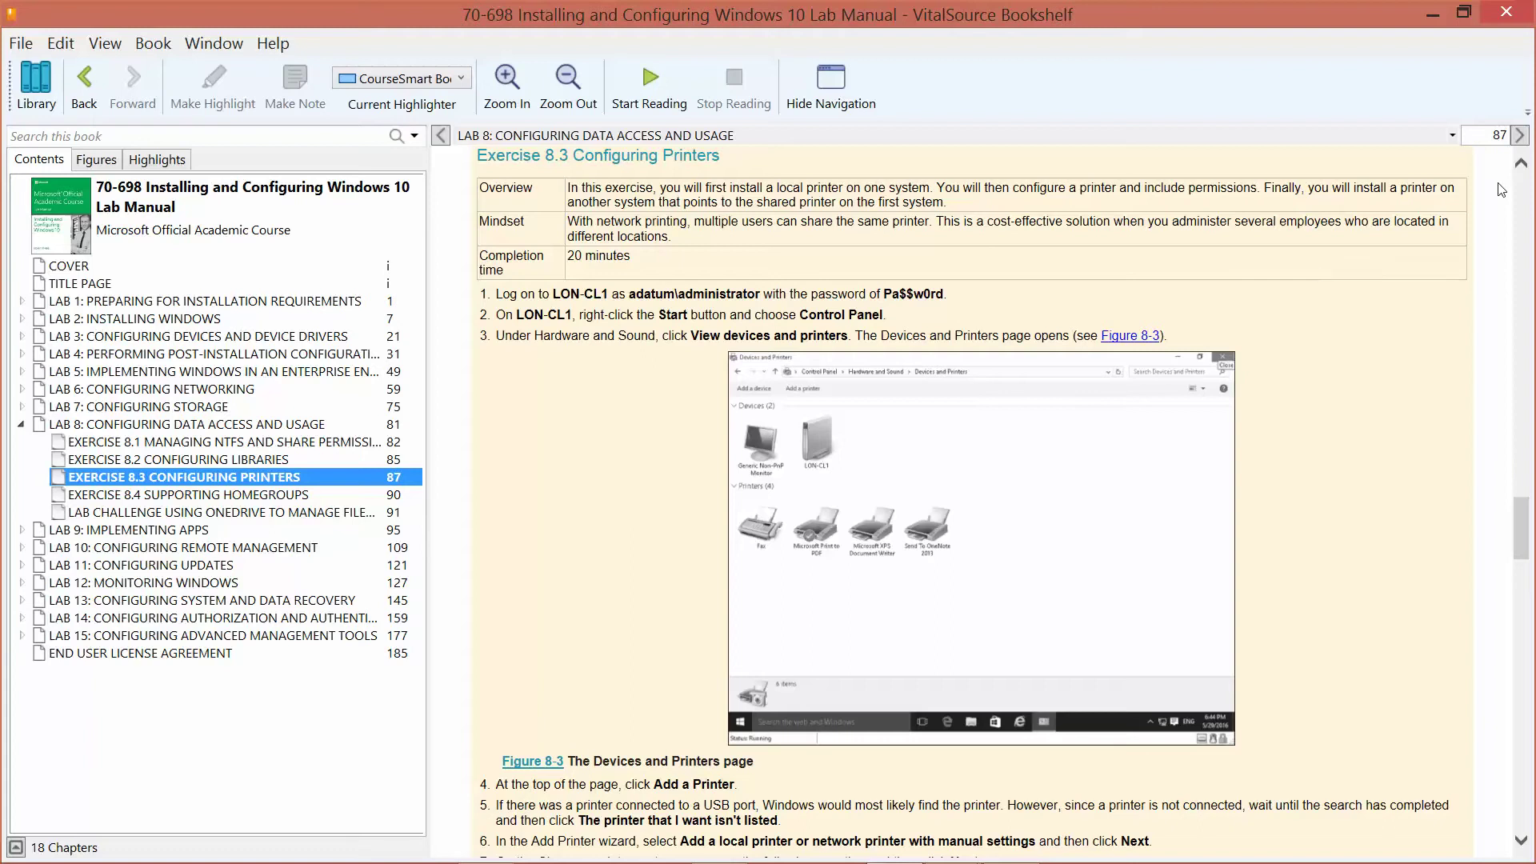
pyautogui.click(1434, 14)
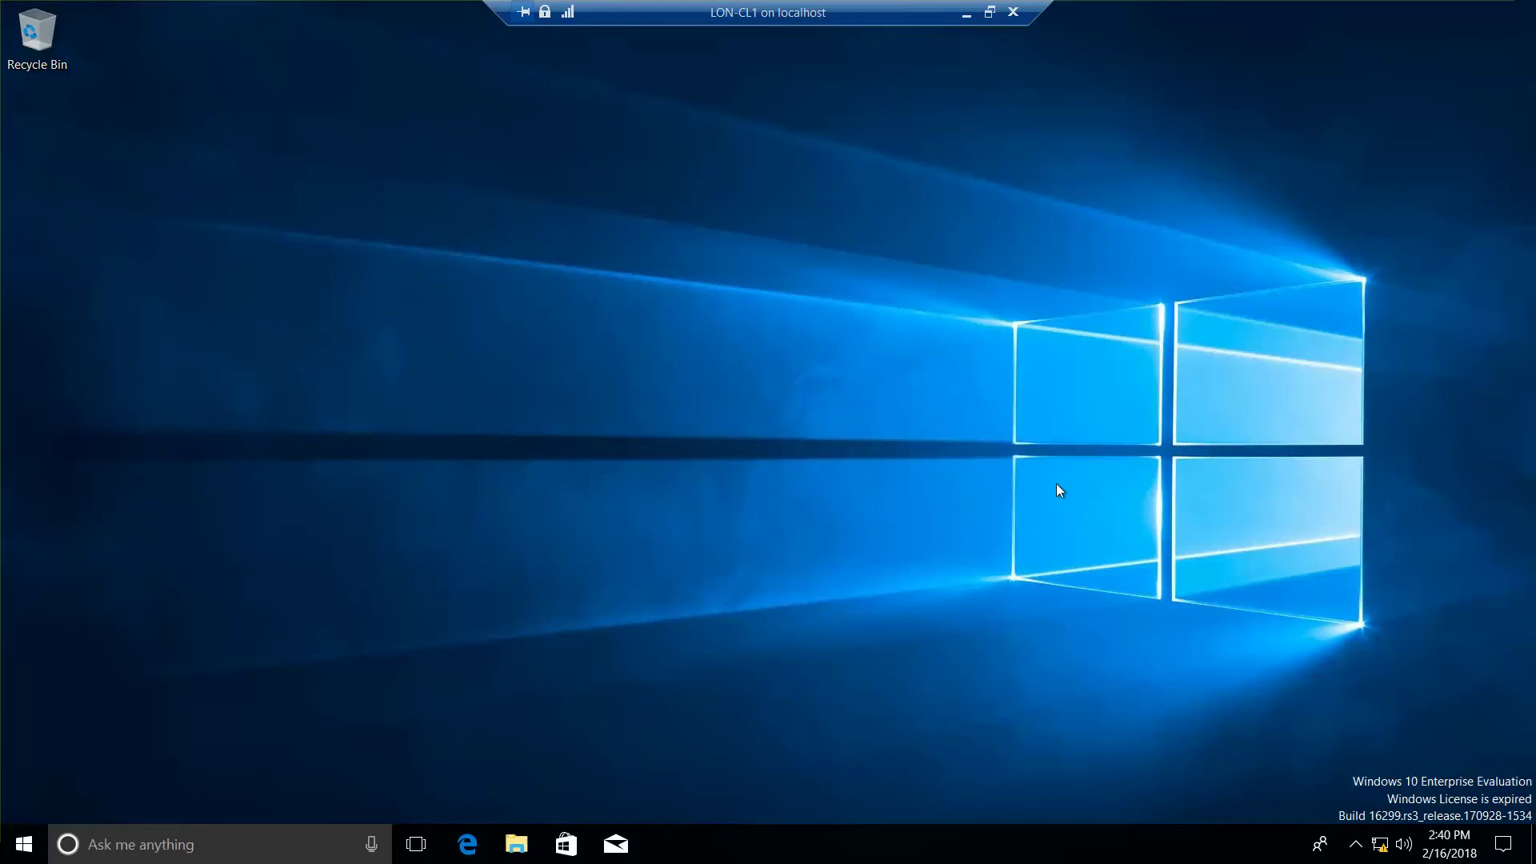
# Step: Search Windows for 'control panel' and open Control Panel from the results
pyautogui.rightClick(36, 852)
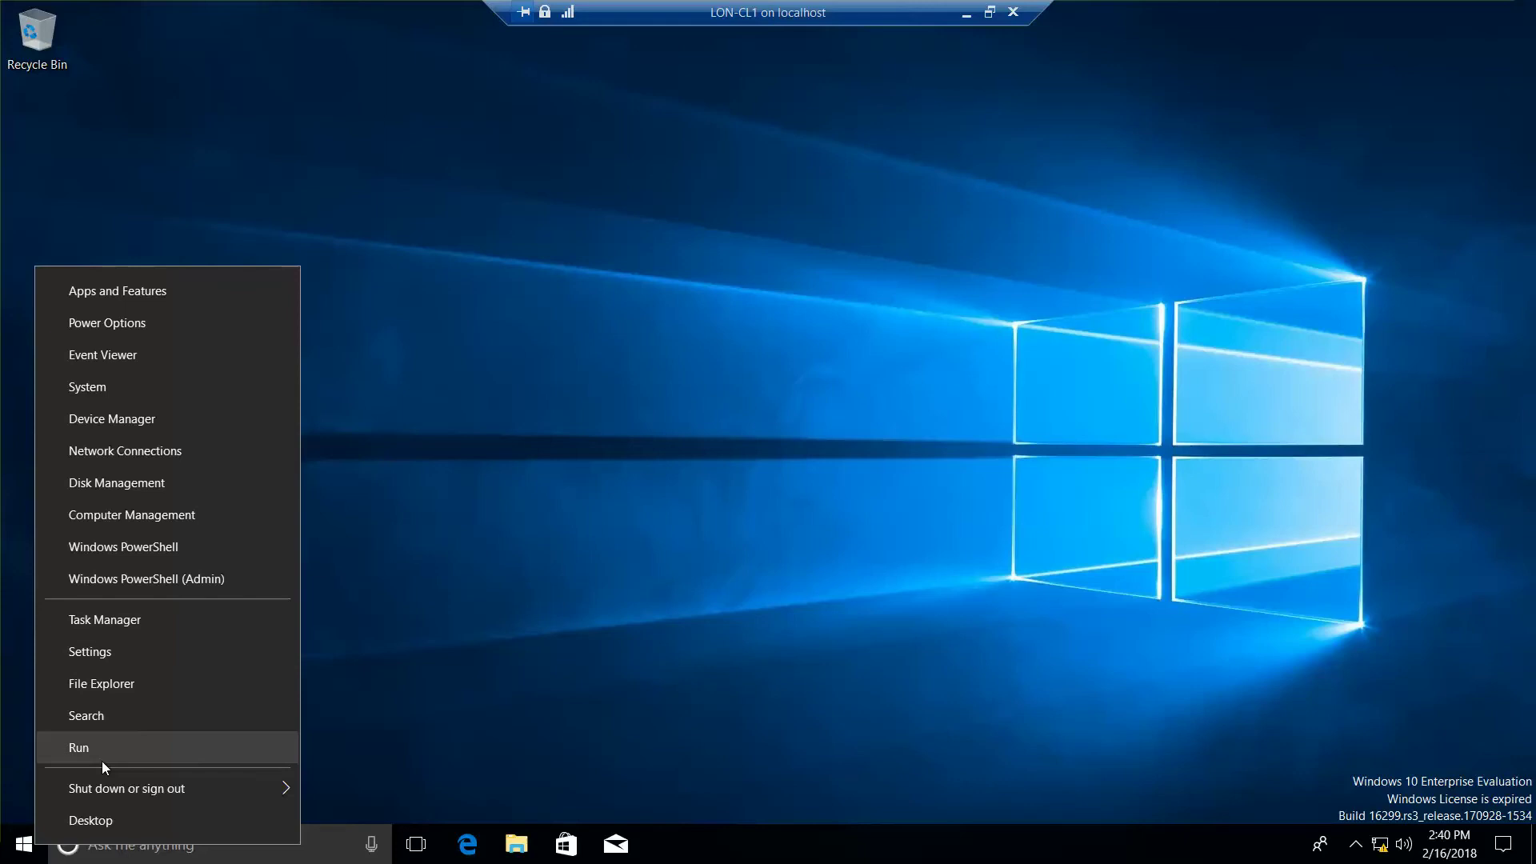
pyautogui.click(102, 724)
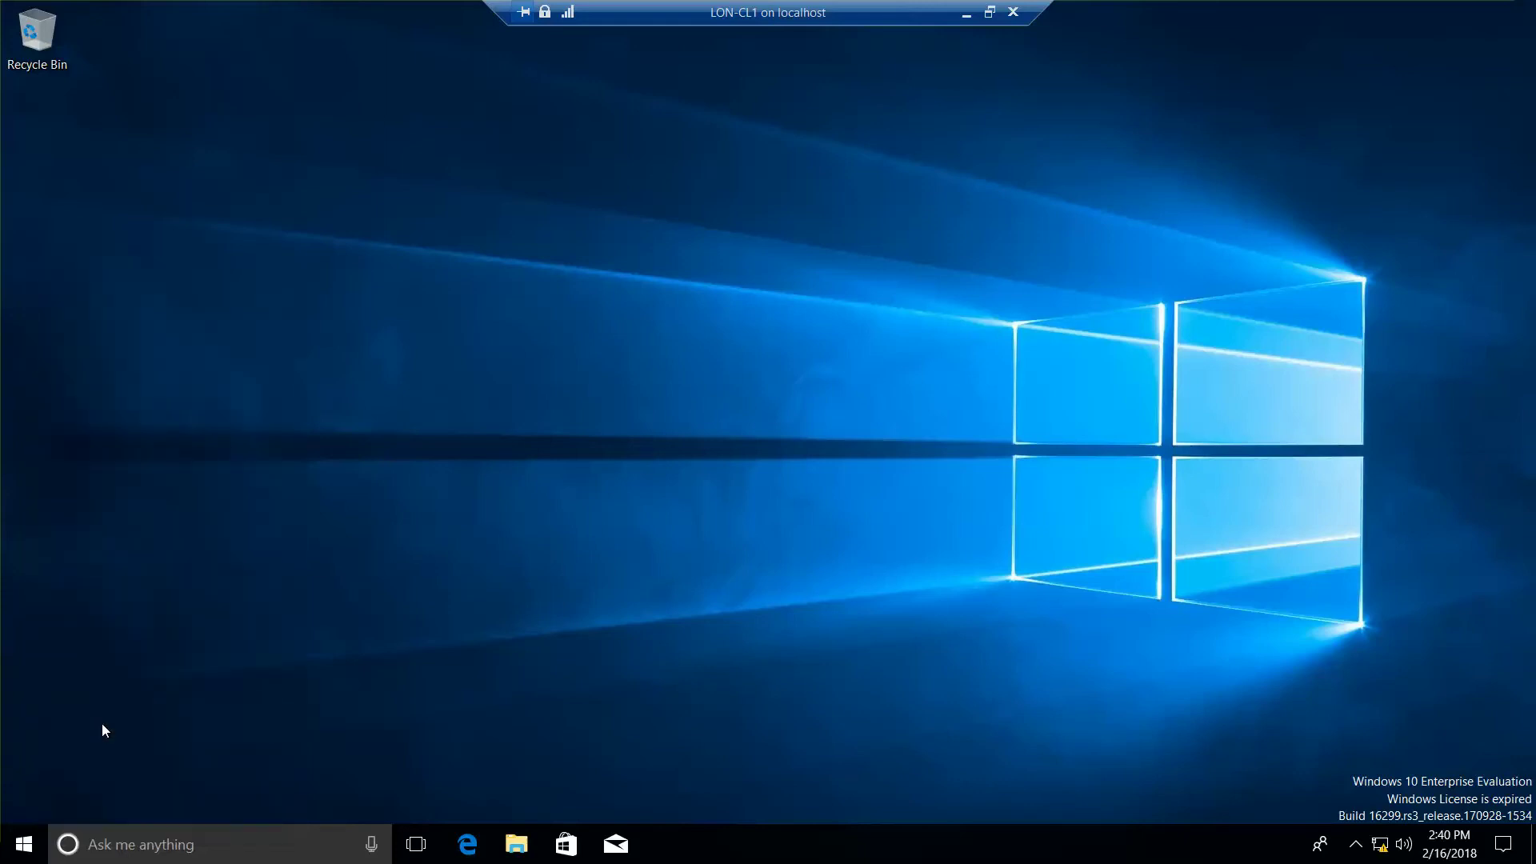
pyautogui.write('c')
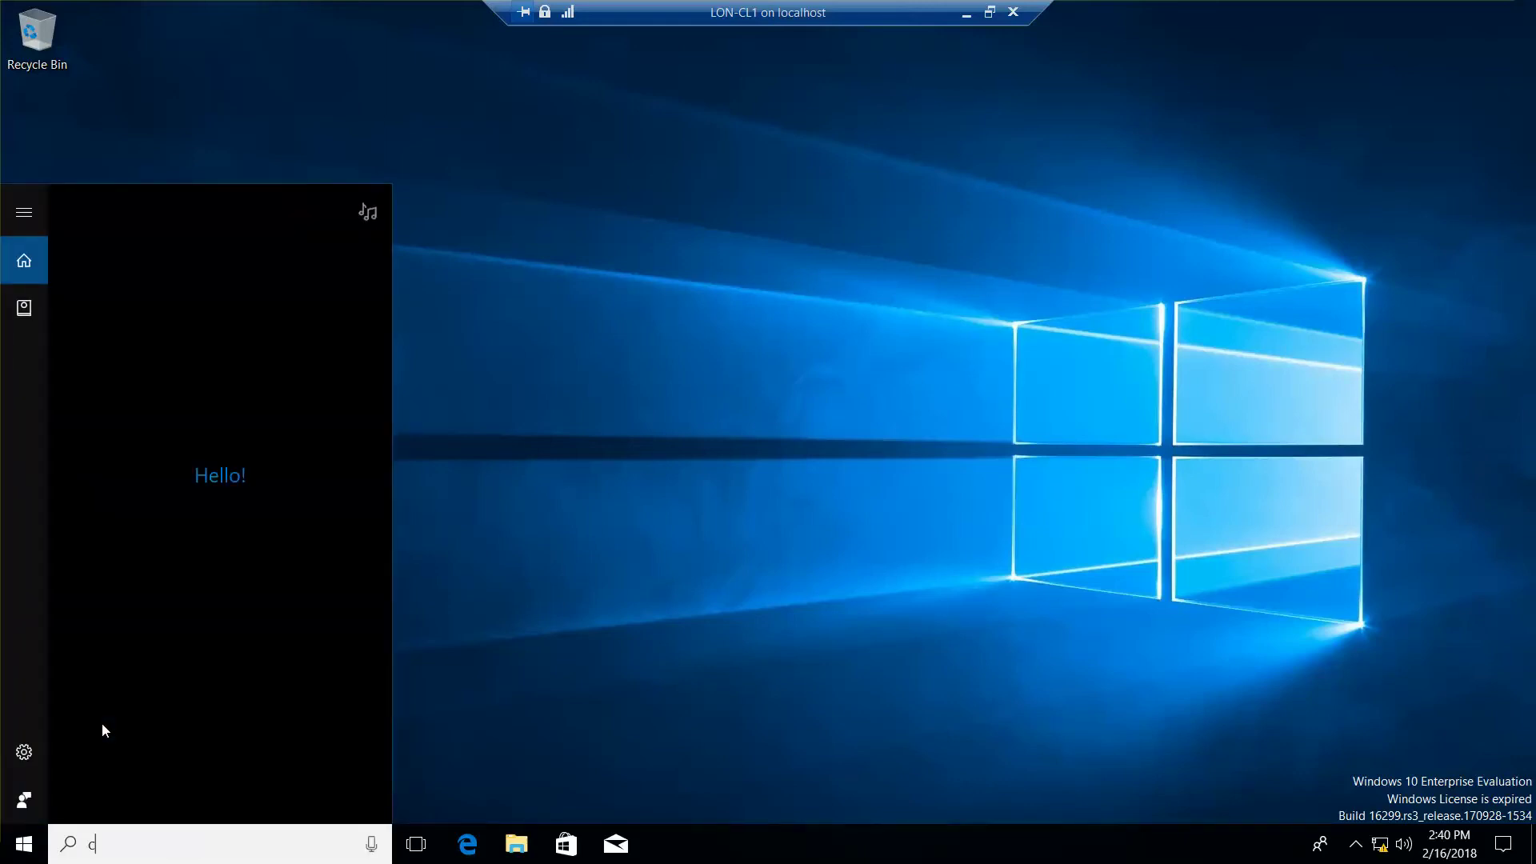
pyautogui.write('ontrol panel')
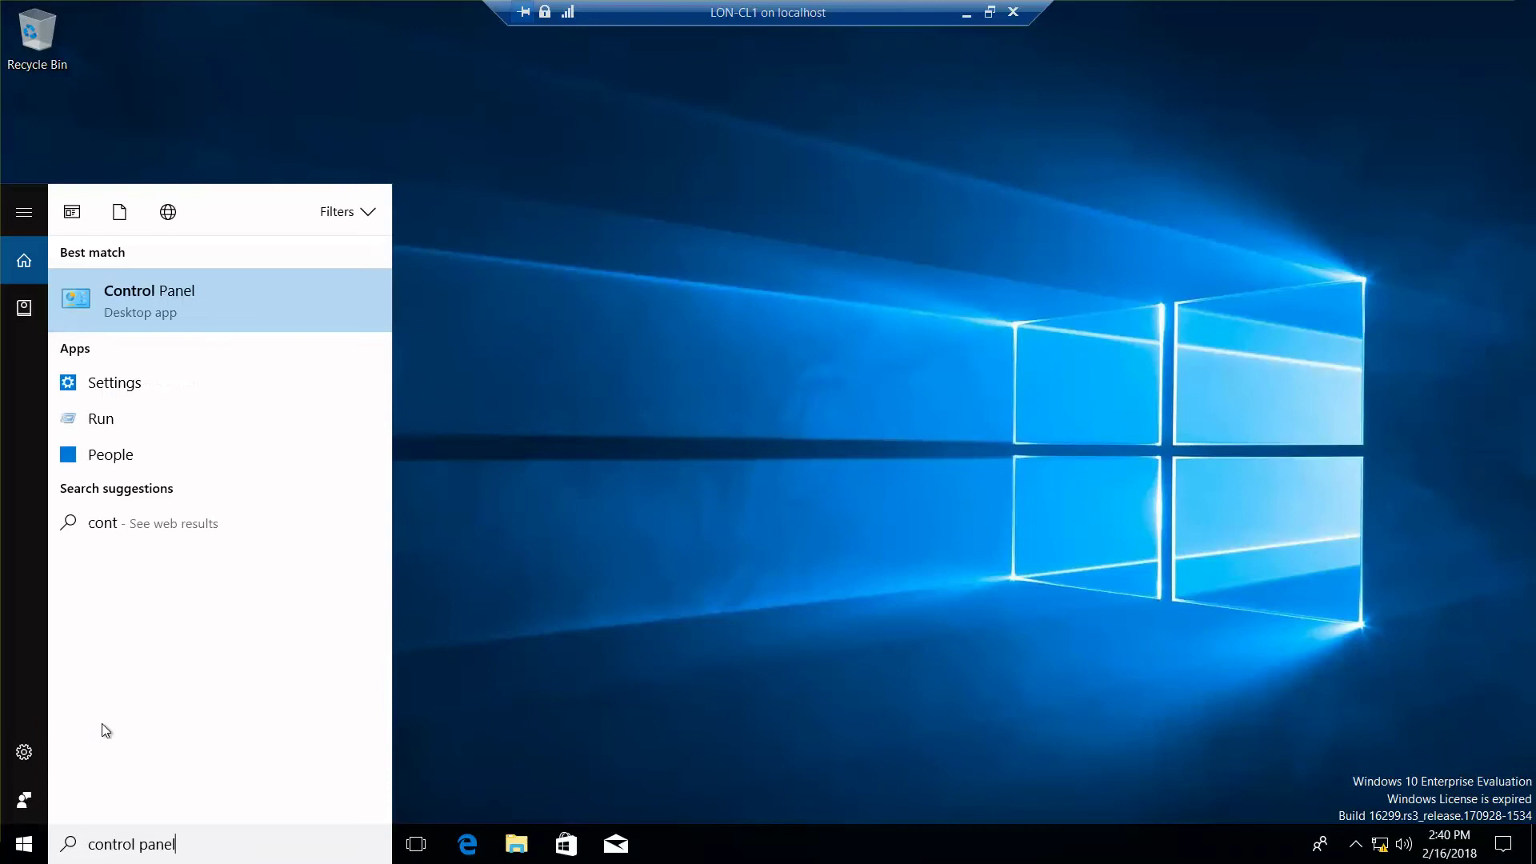
pyautogui.click(182, 304)
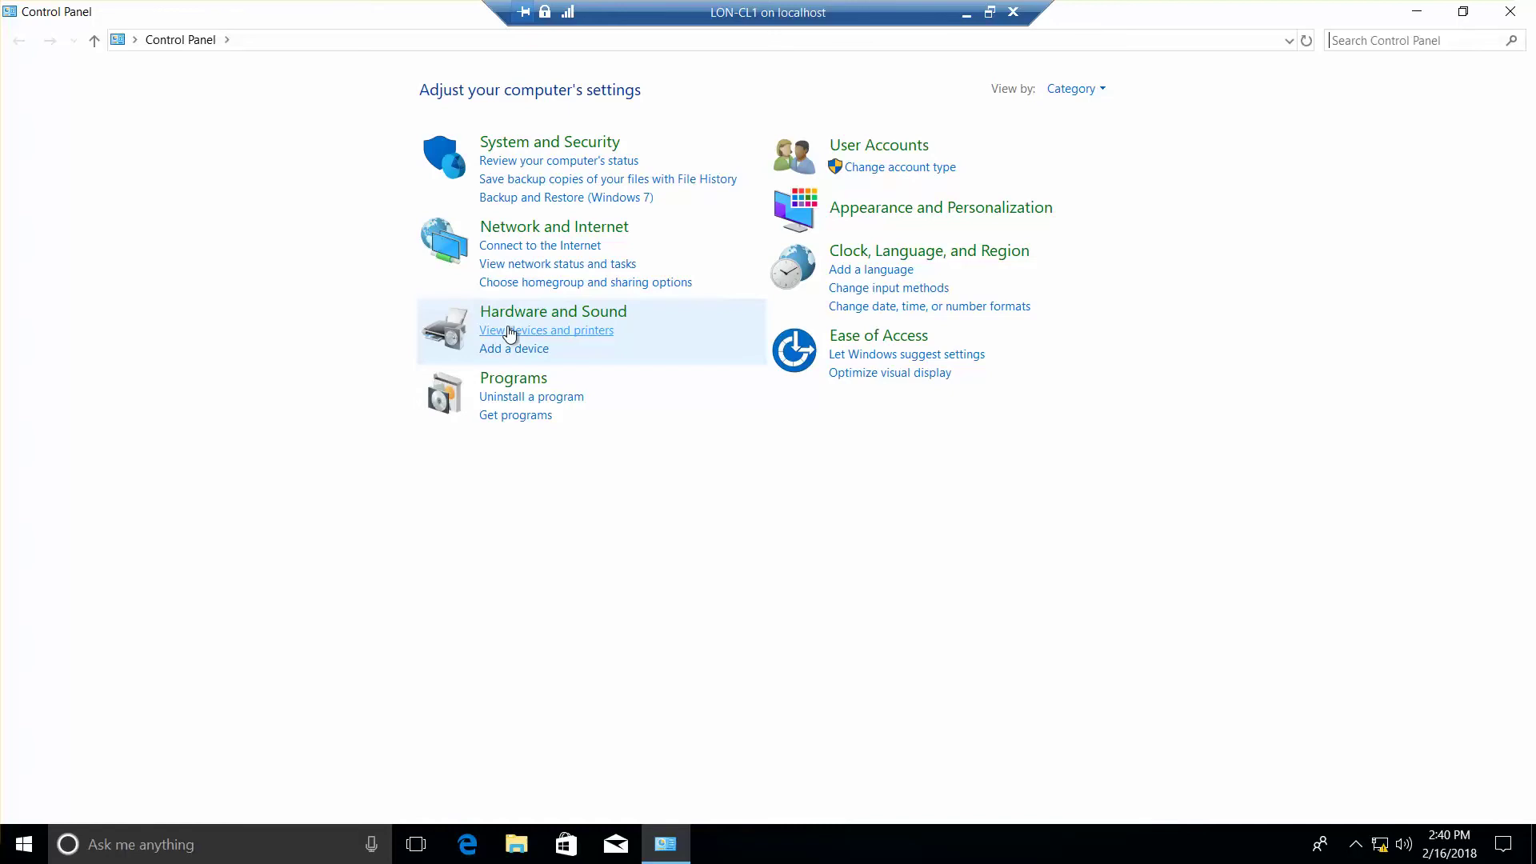
# Step: Go to View devices and printers under Hardware and Sound and choose Add a printer
pyautogui.click(510, 331)
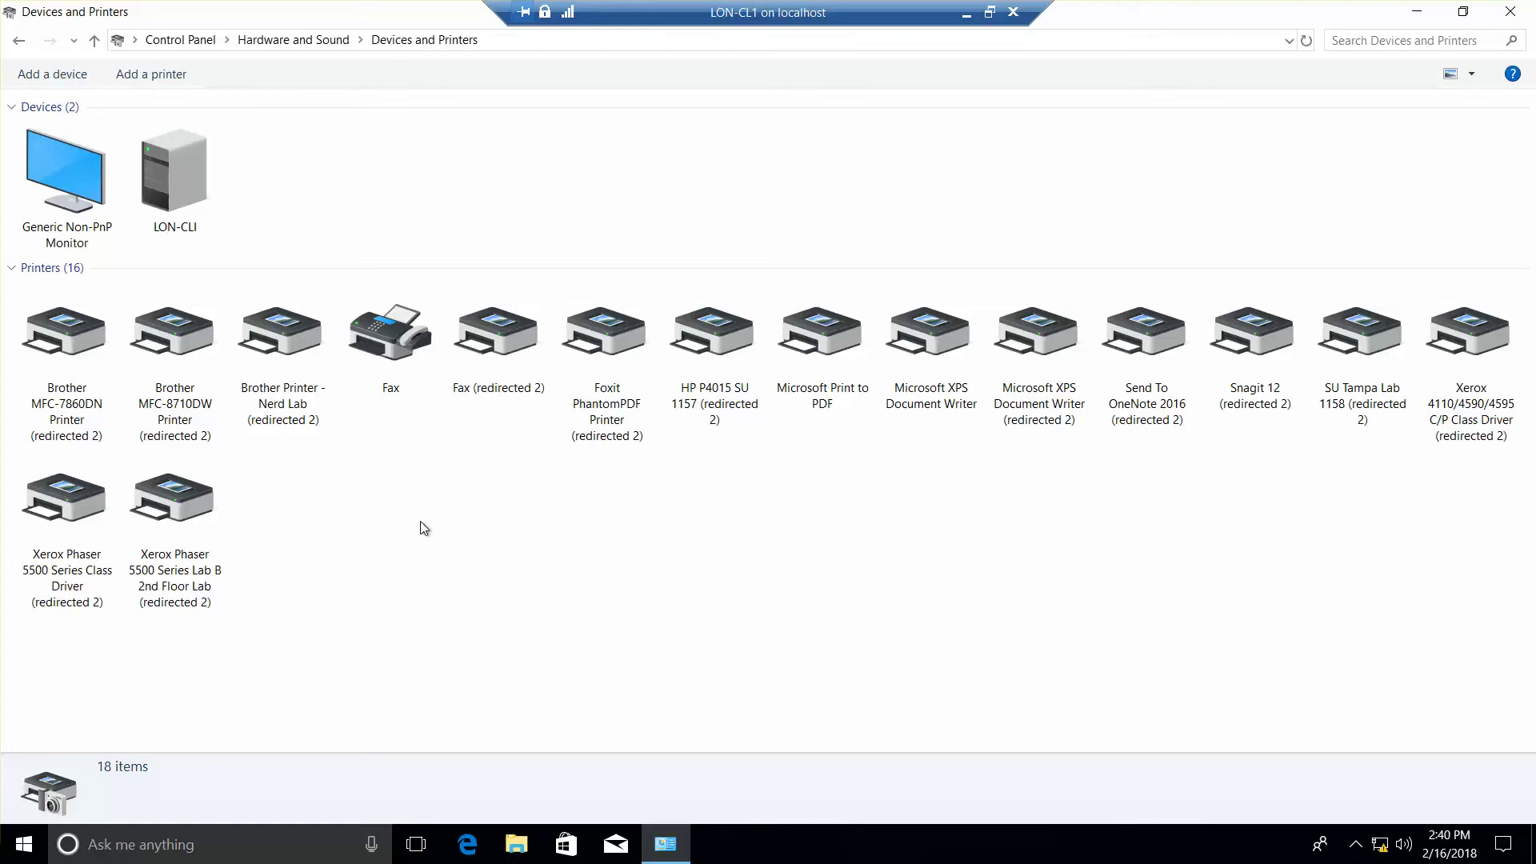
pyautogui.hotkey('alt', 'Tab')
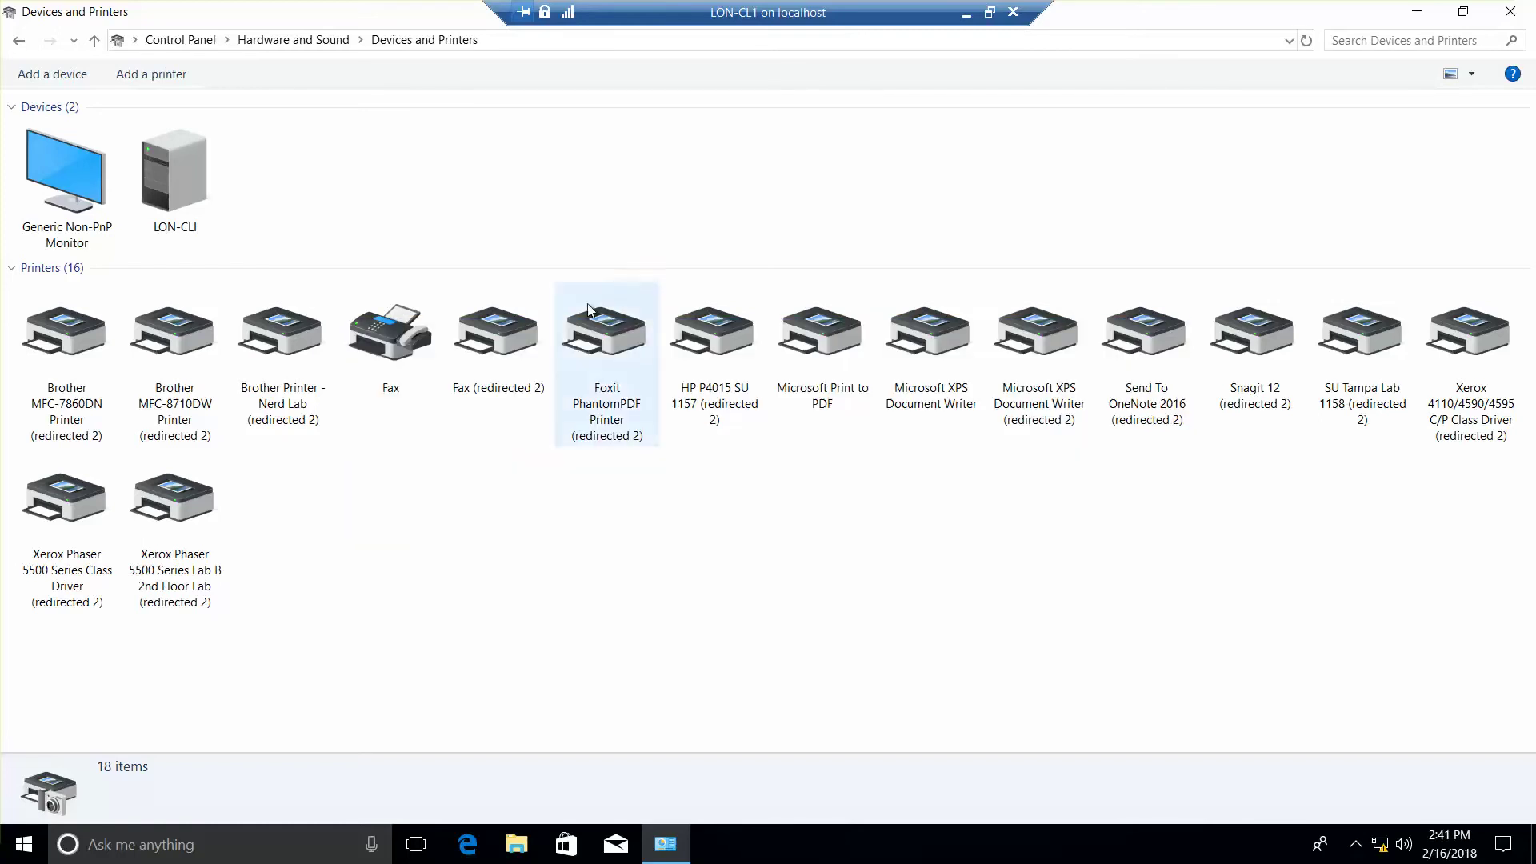
pyautogui.click(157, 75)
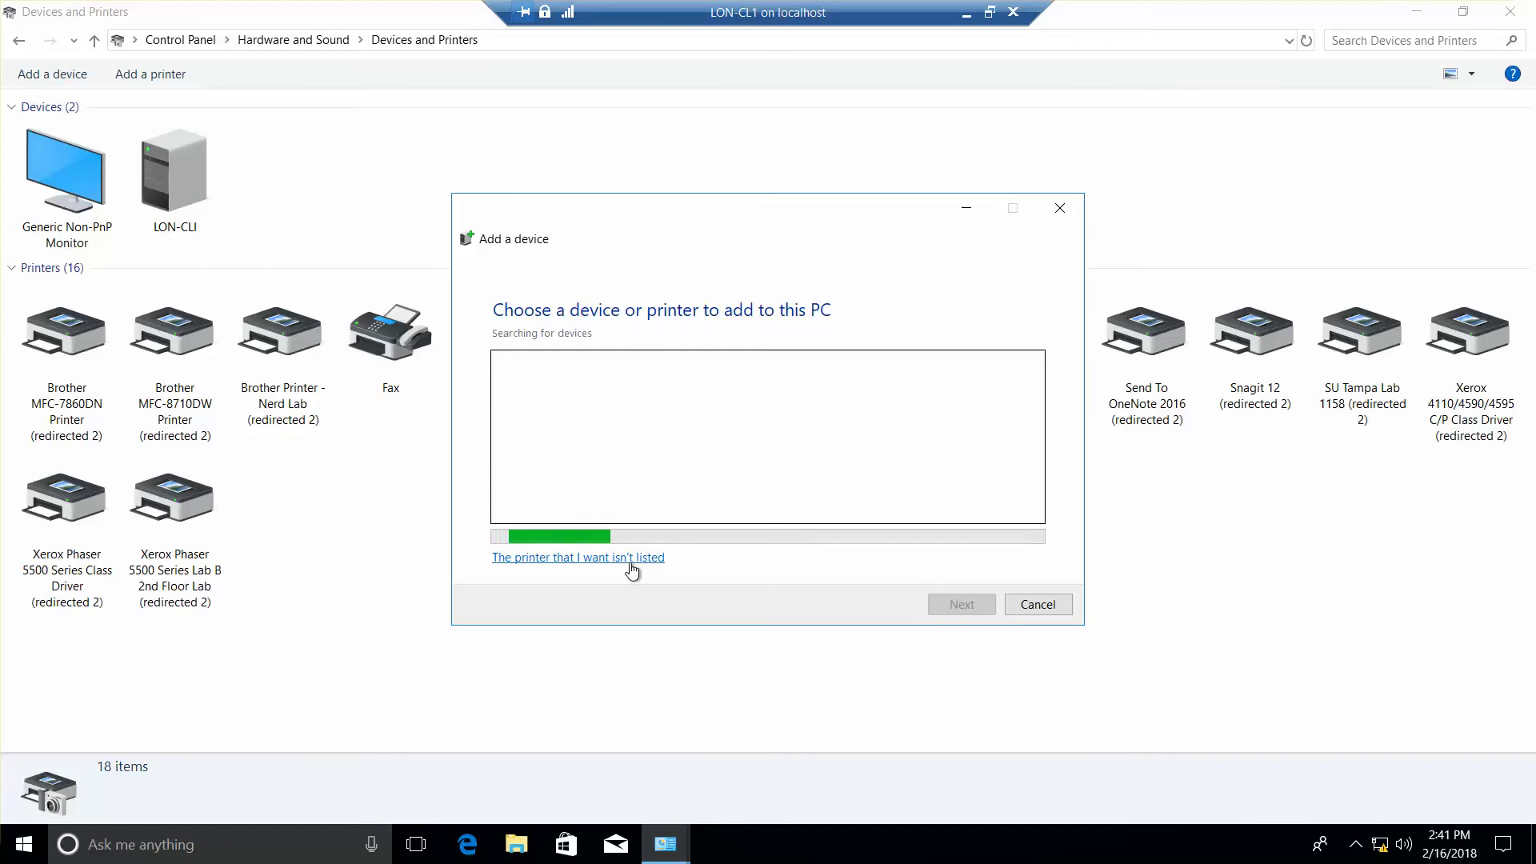
# Step: Add a local printer with manual settings, keeping the existing LPT1 port
pyautogui.click(631, 563)
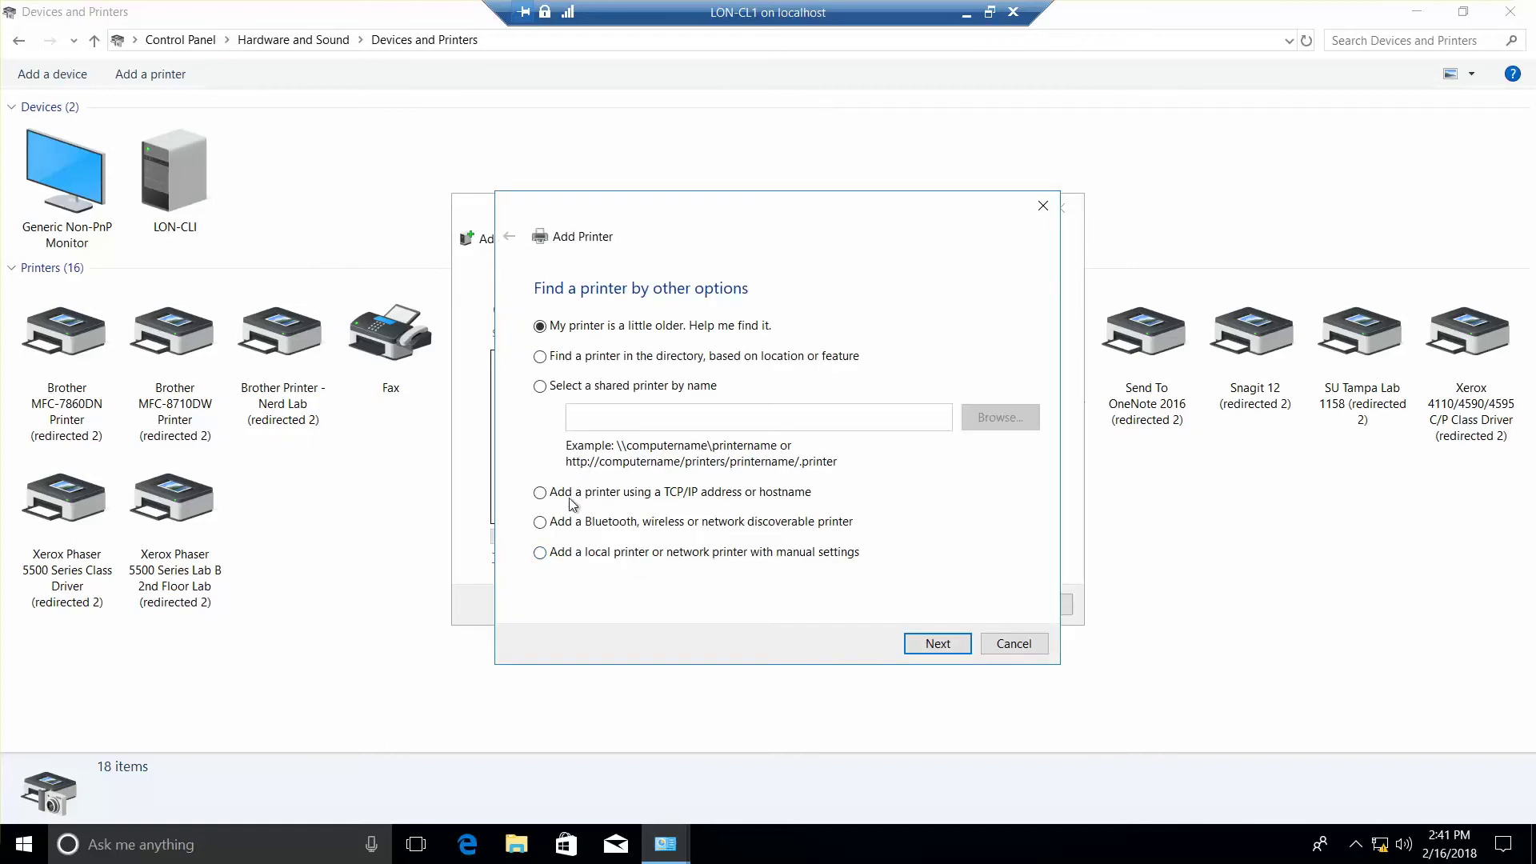
pyautogui.click(541, 555)
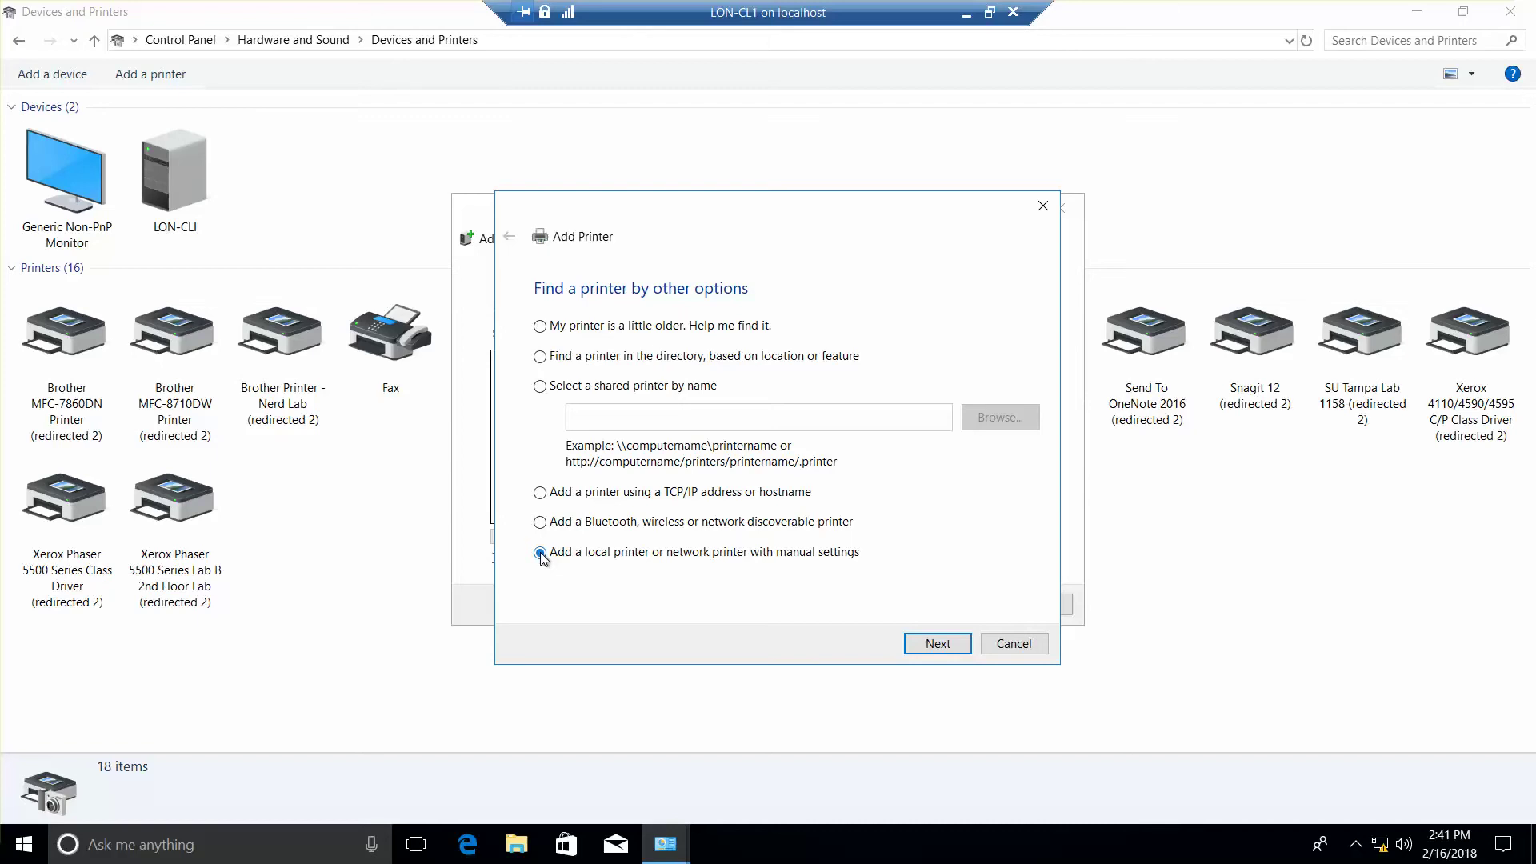
pyautogui.click(938, 645)
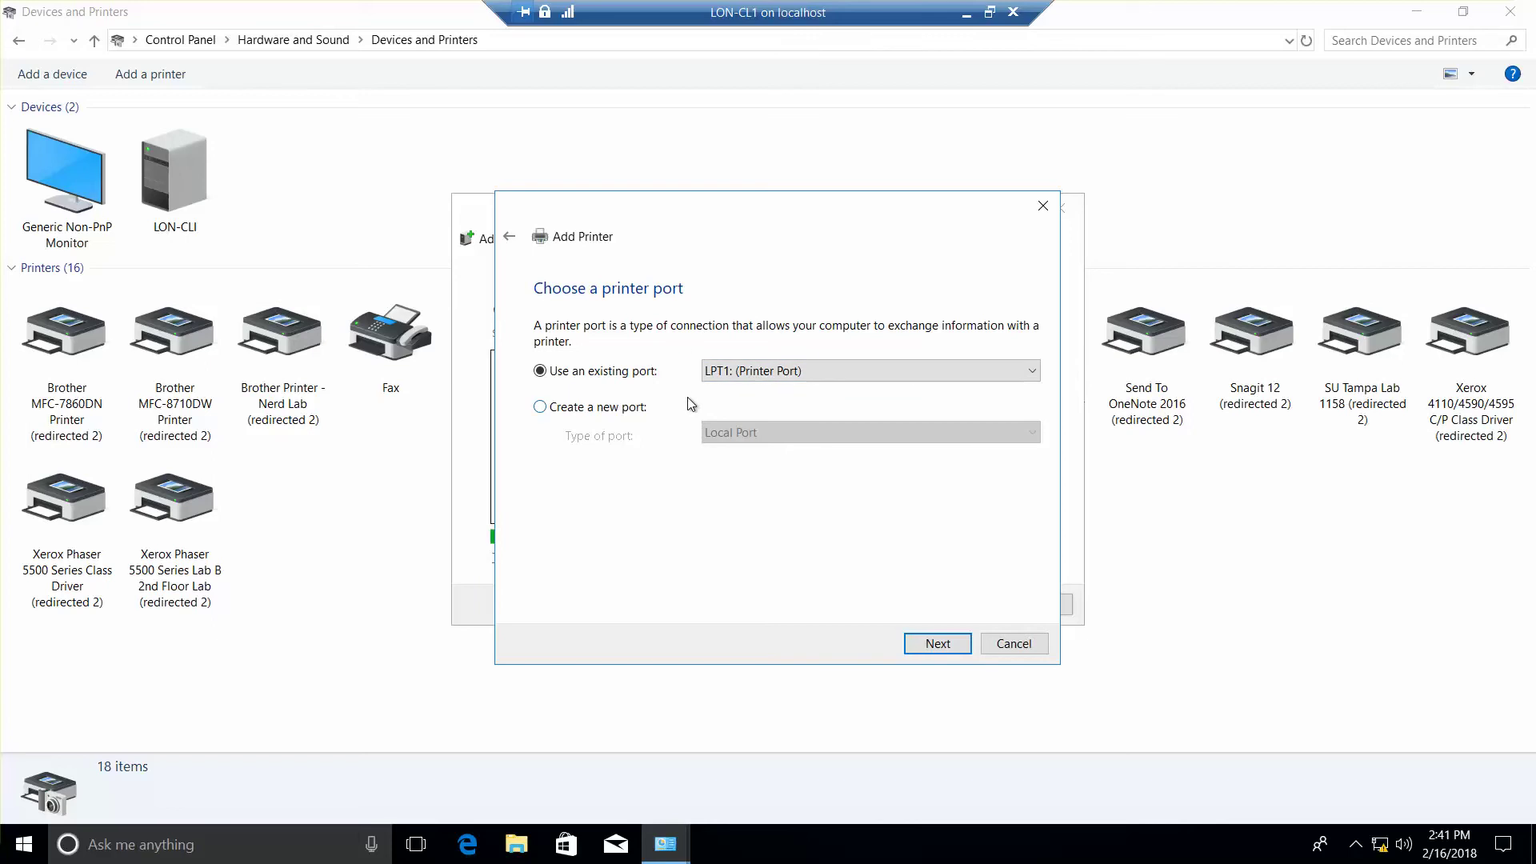
pyautogui.click(939, 645)
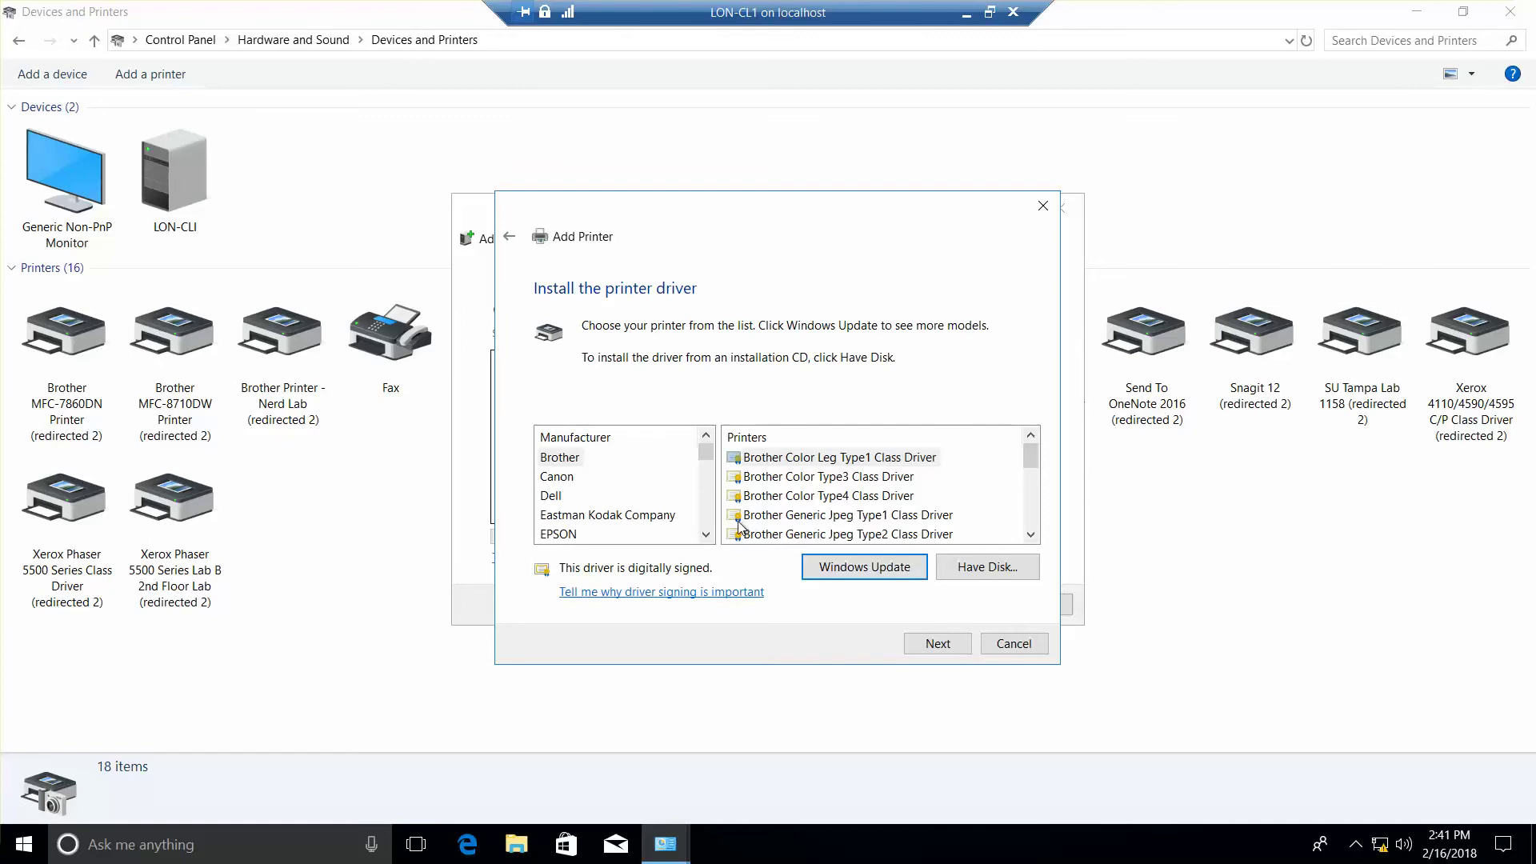
# Step: Choose manufacturer HP and the HP Color LaserJet 1600 Class Driver
pyautogui.click(706, 535)
pyautogui.click(706, 535)
pyautogui.click(707, 534)
pyautogui.click(707, 534)
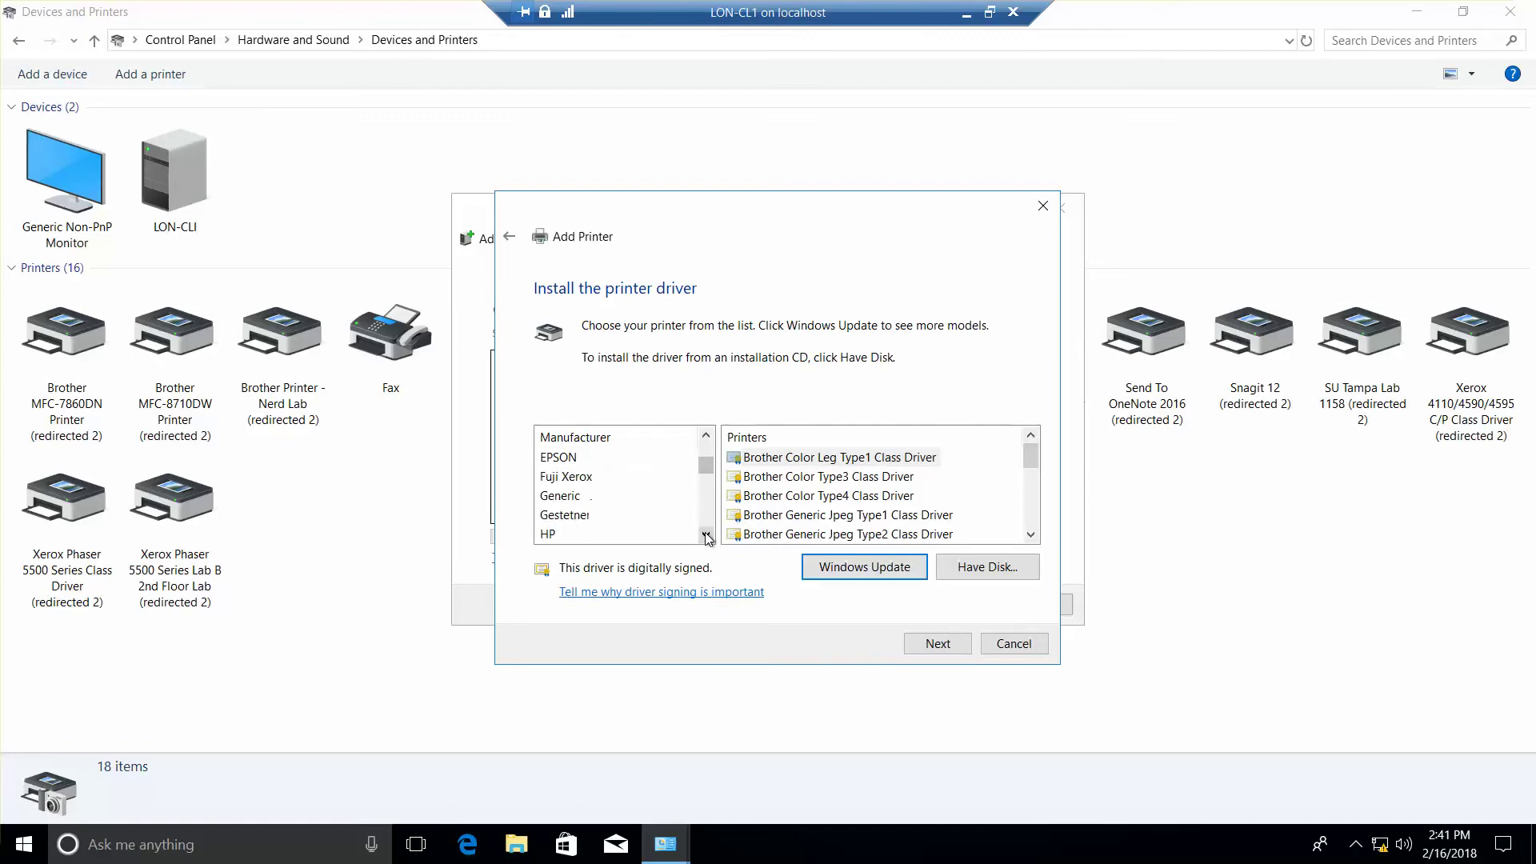
pyautogui.click(706, 535)
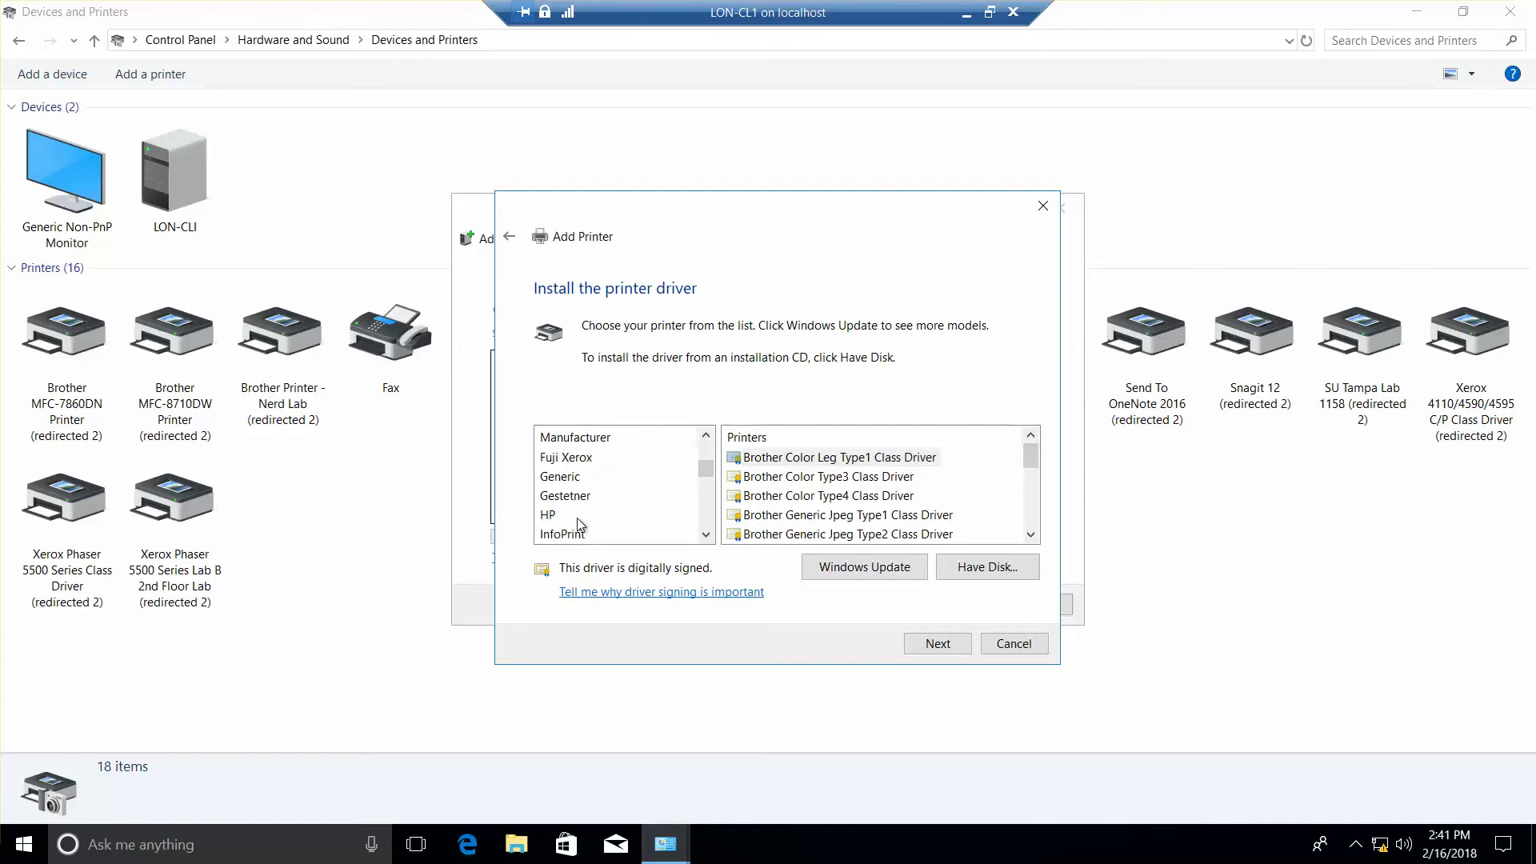
pyautogui.click(550, 516)
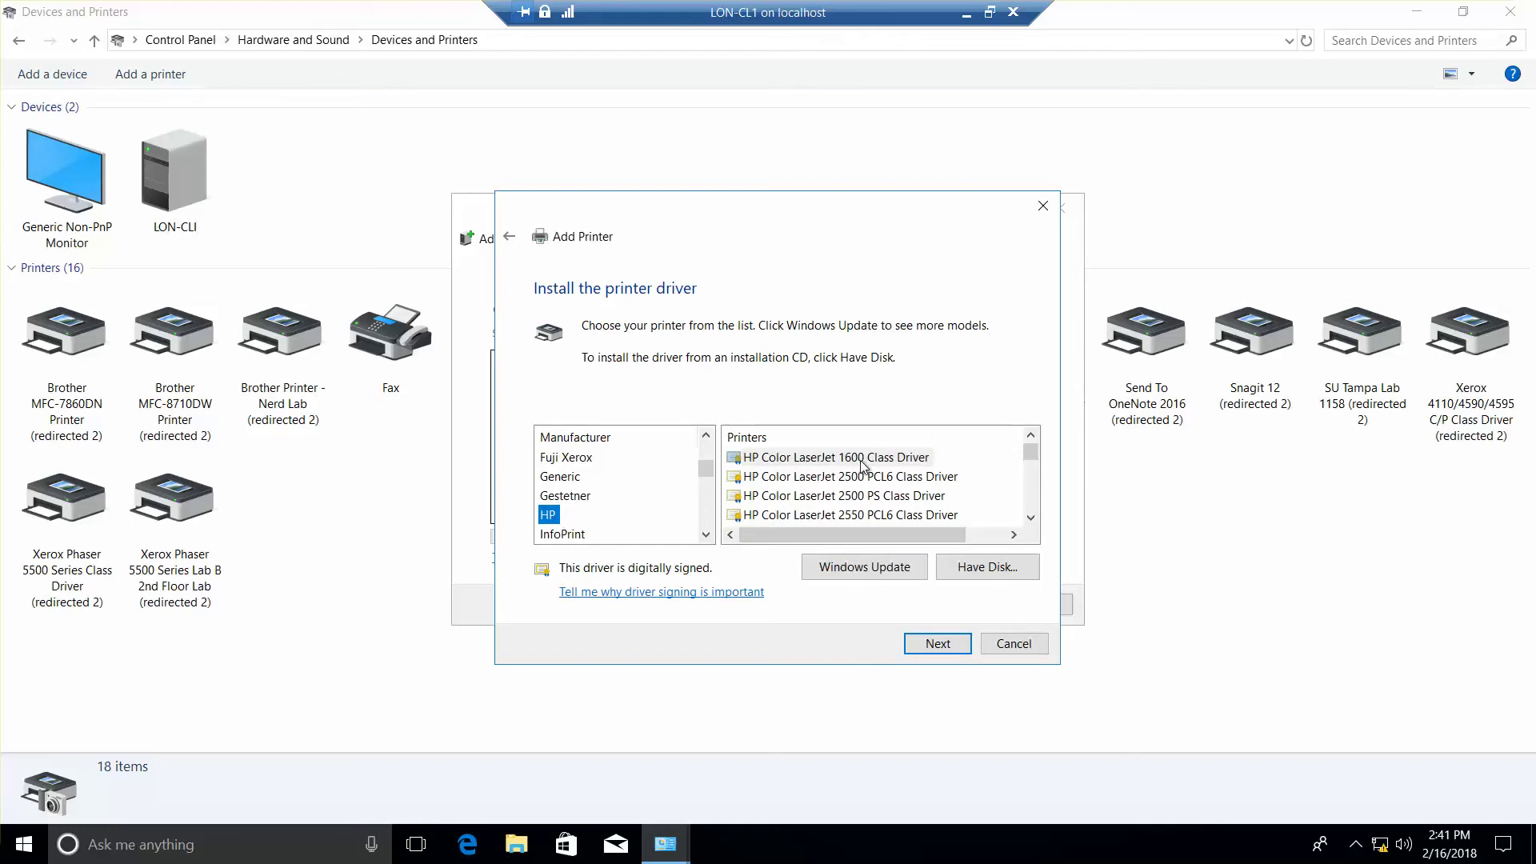
pyautogui.click(863, 461)
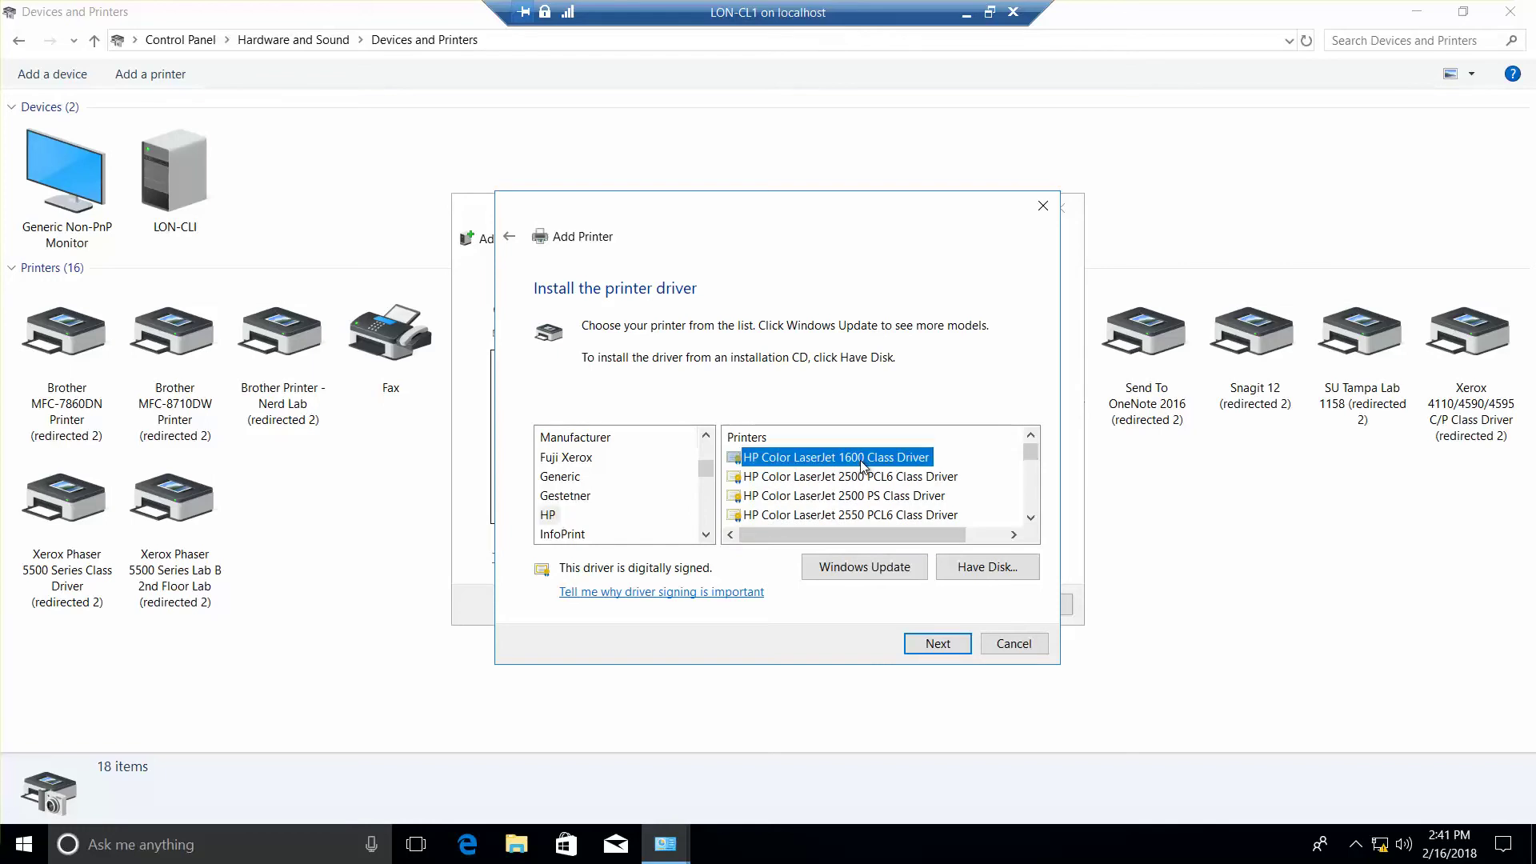
pyautogui.click(926, 647)
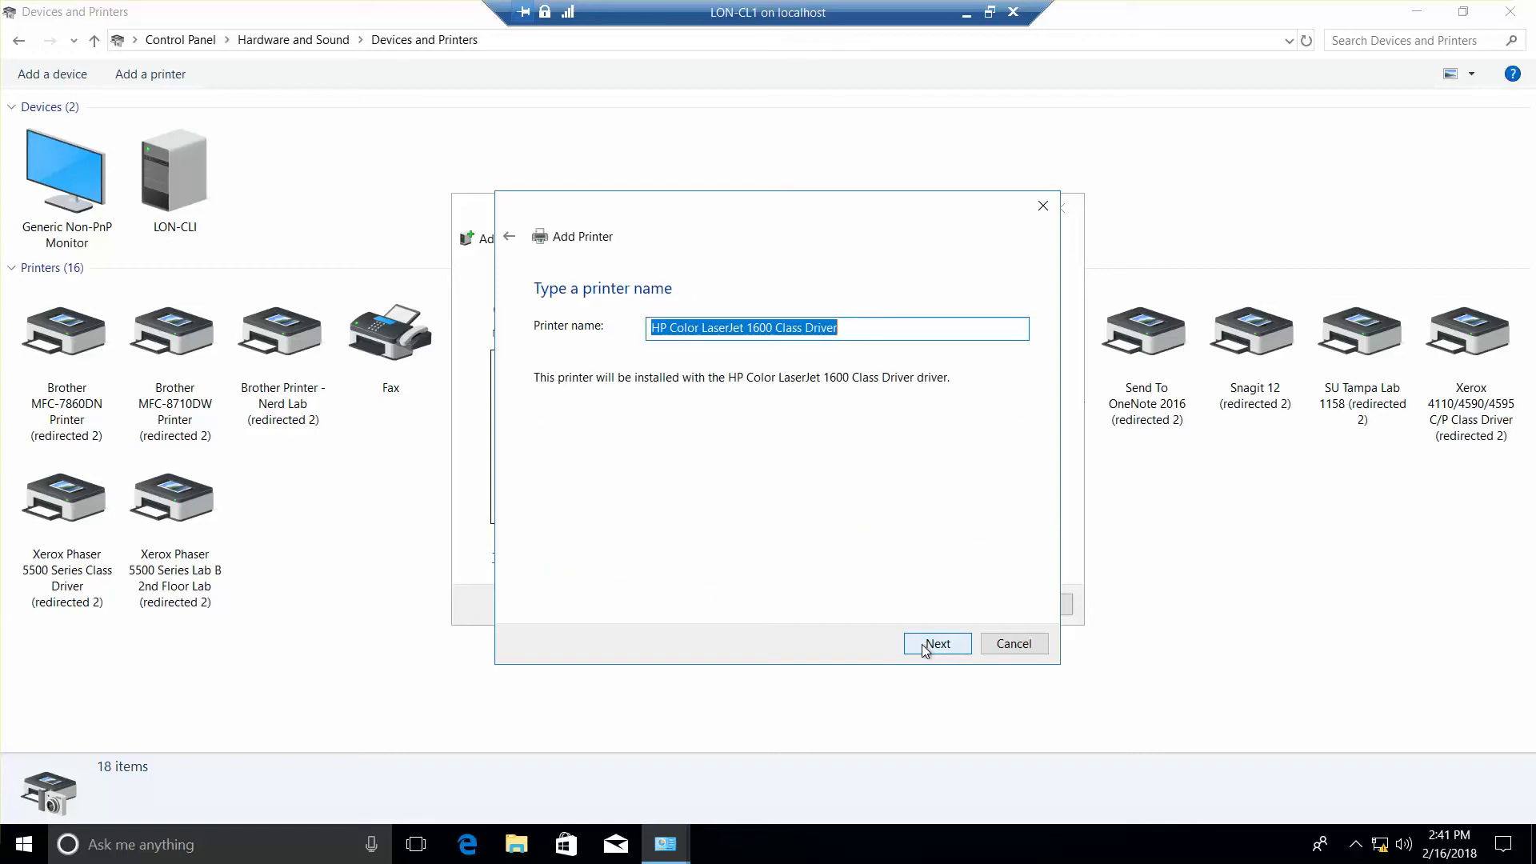
# Step: Name the printer HPColorLJ1600, share it as HPColorLJ1600, and finish the wizard
pyautogui.write('HPColor')
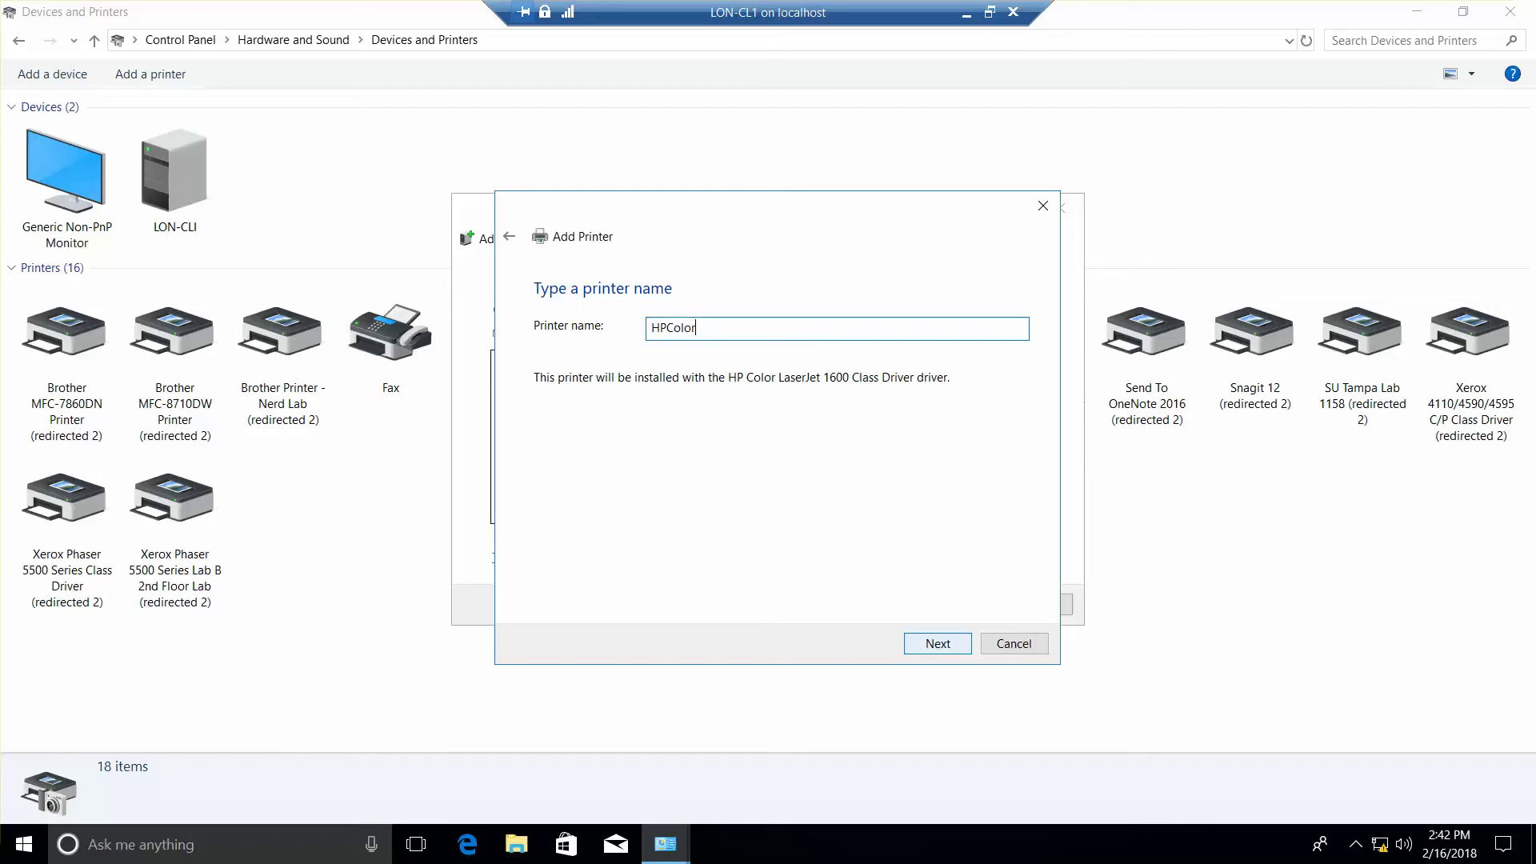
pyautogui.write('LJ1600')
pyautogui.click(939, 648)
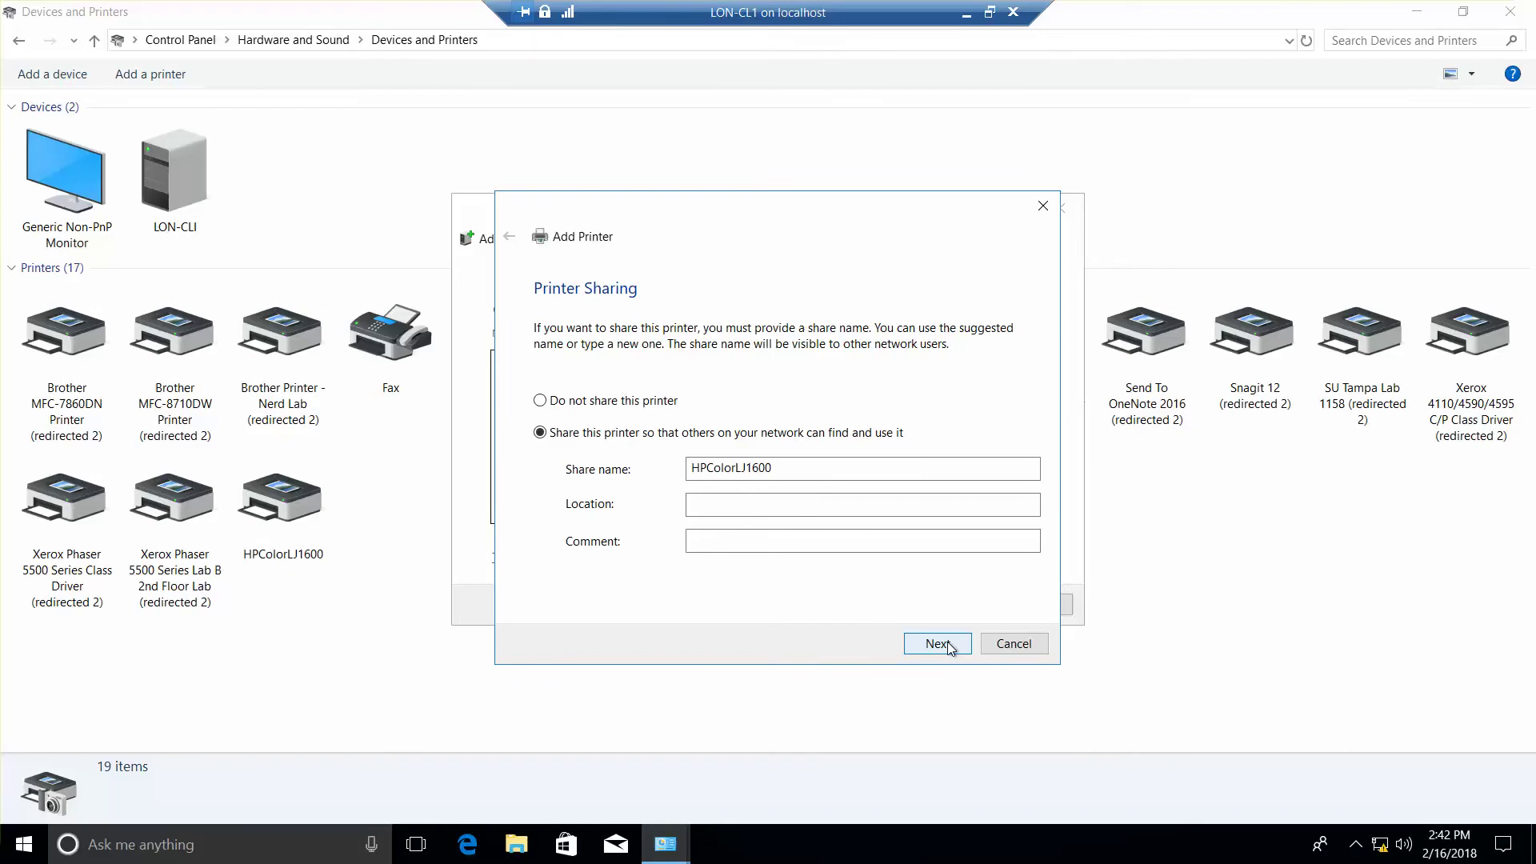
pyautogui.click(951, 648)
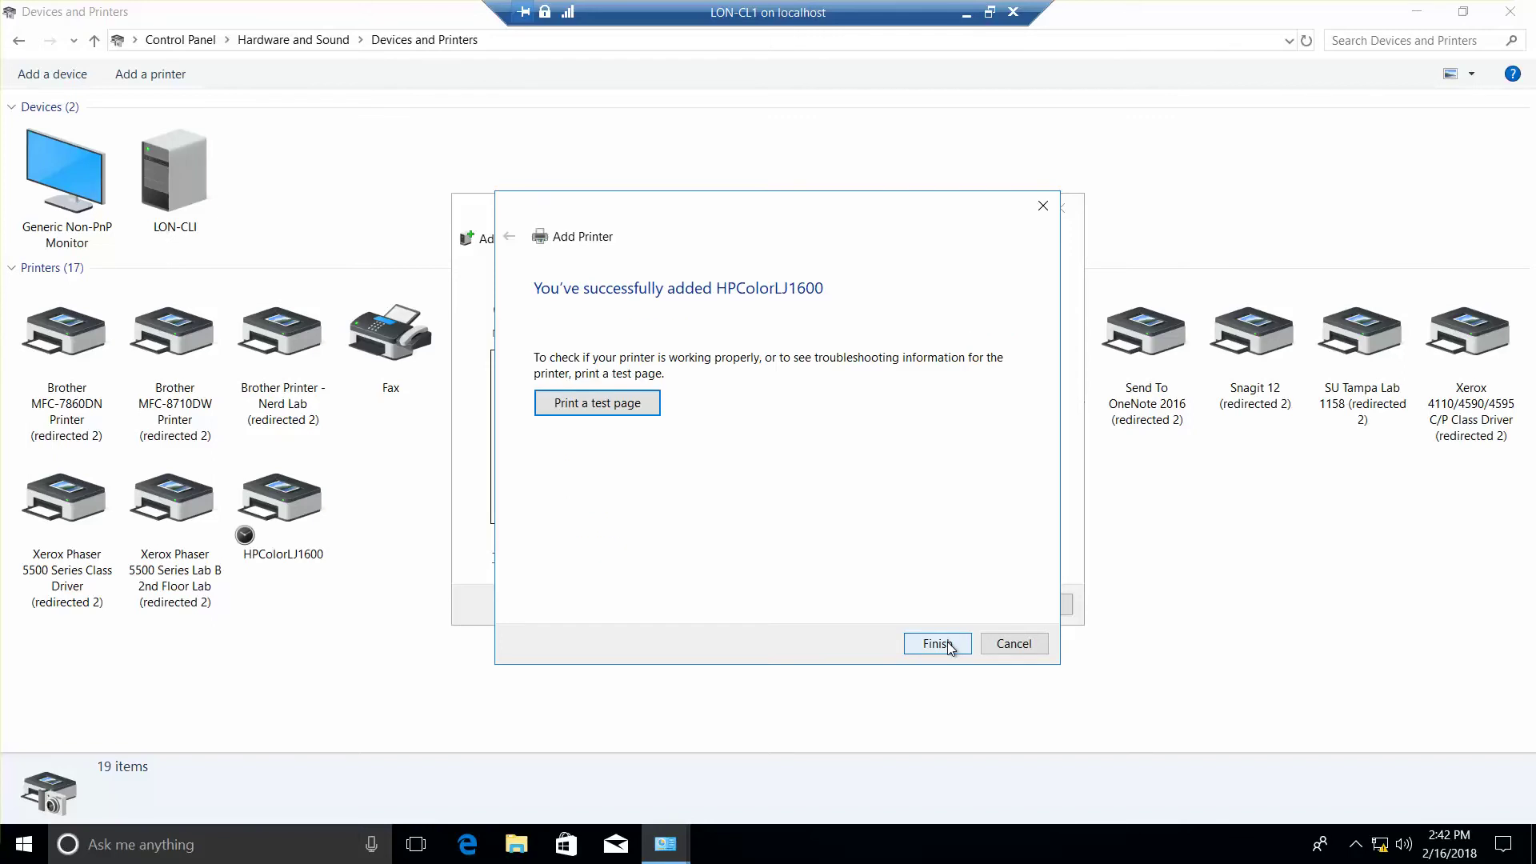
pyautogui.click(951, 649)
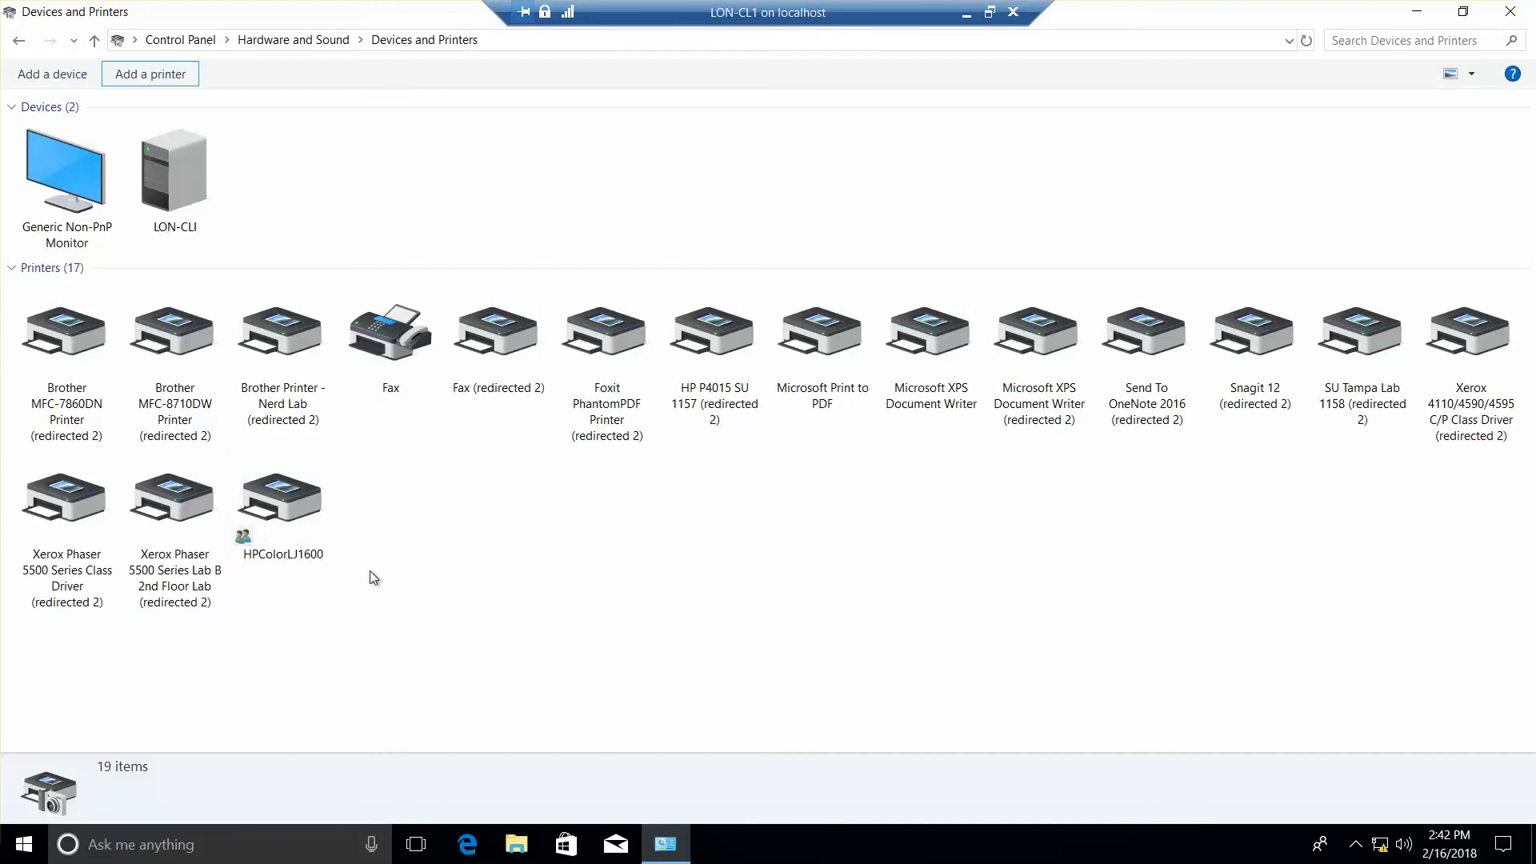
pyautogui.rightClick(291, 515)
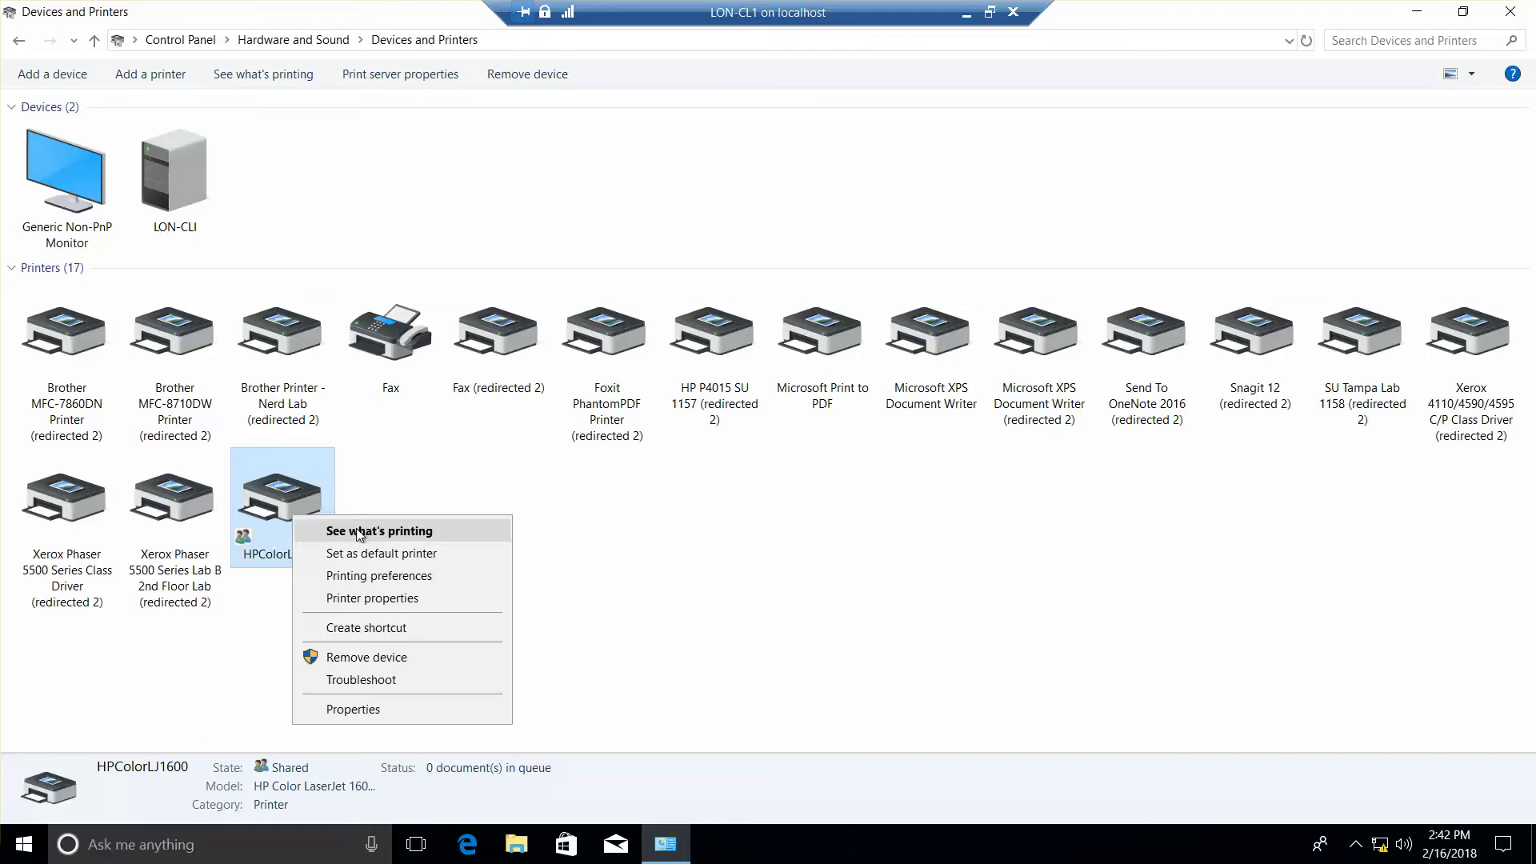
# Step: In HPColorLJ1600's properties, enable List in the directory and review the Ports and Security tabs
pyautogui.click(423, 602)
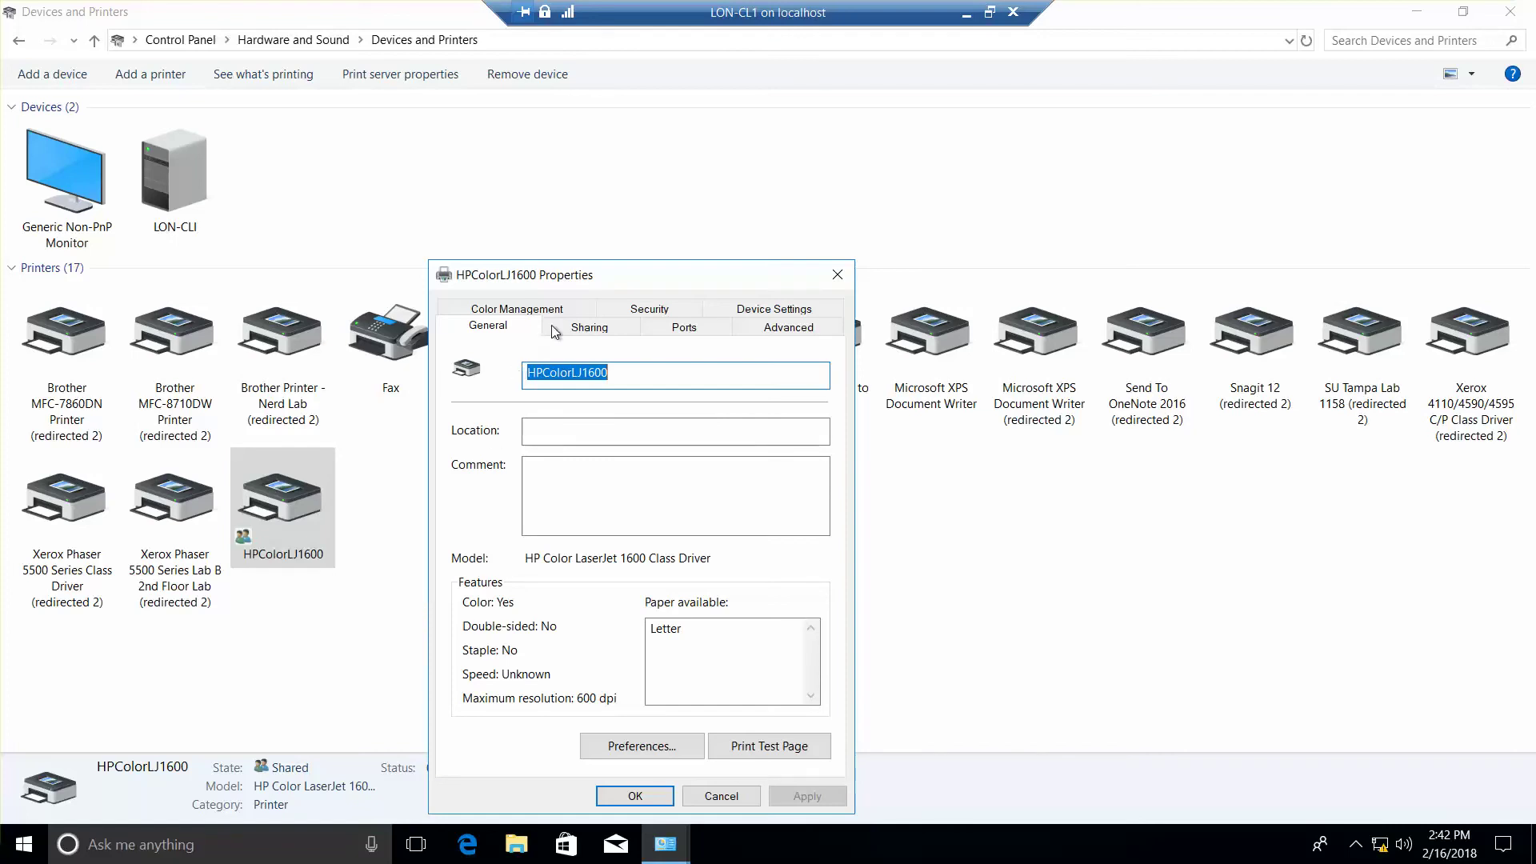
pyautogui.click(581, 328)
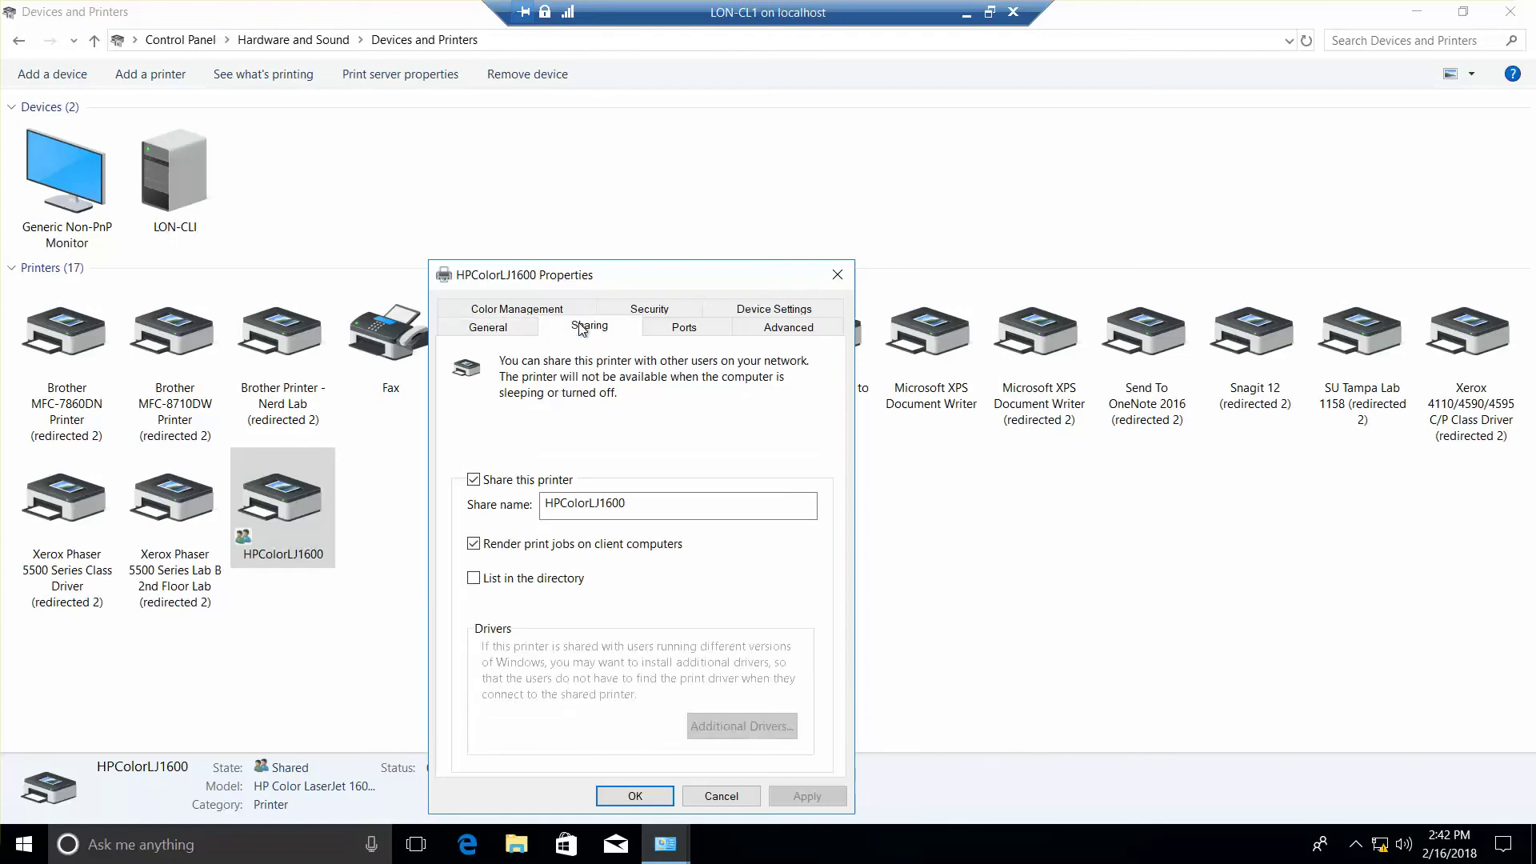
pyautogui.click(475, 579)
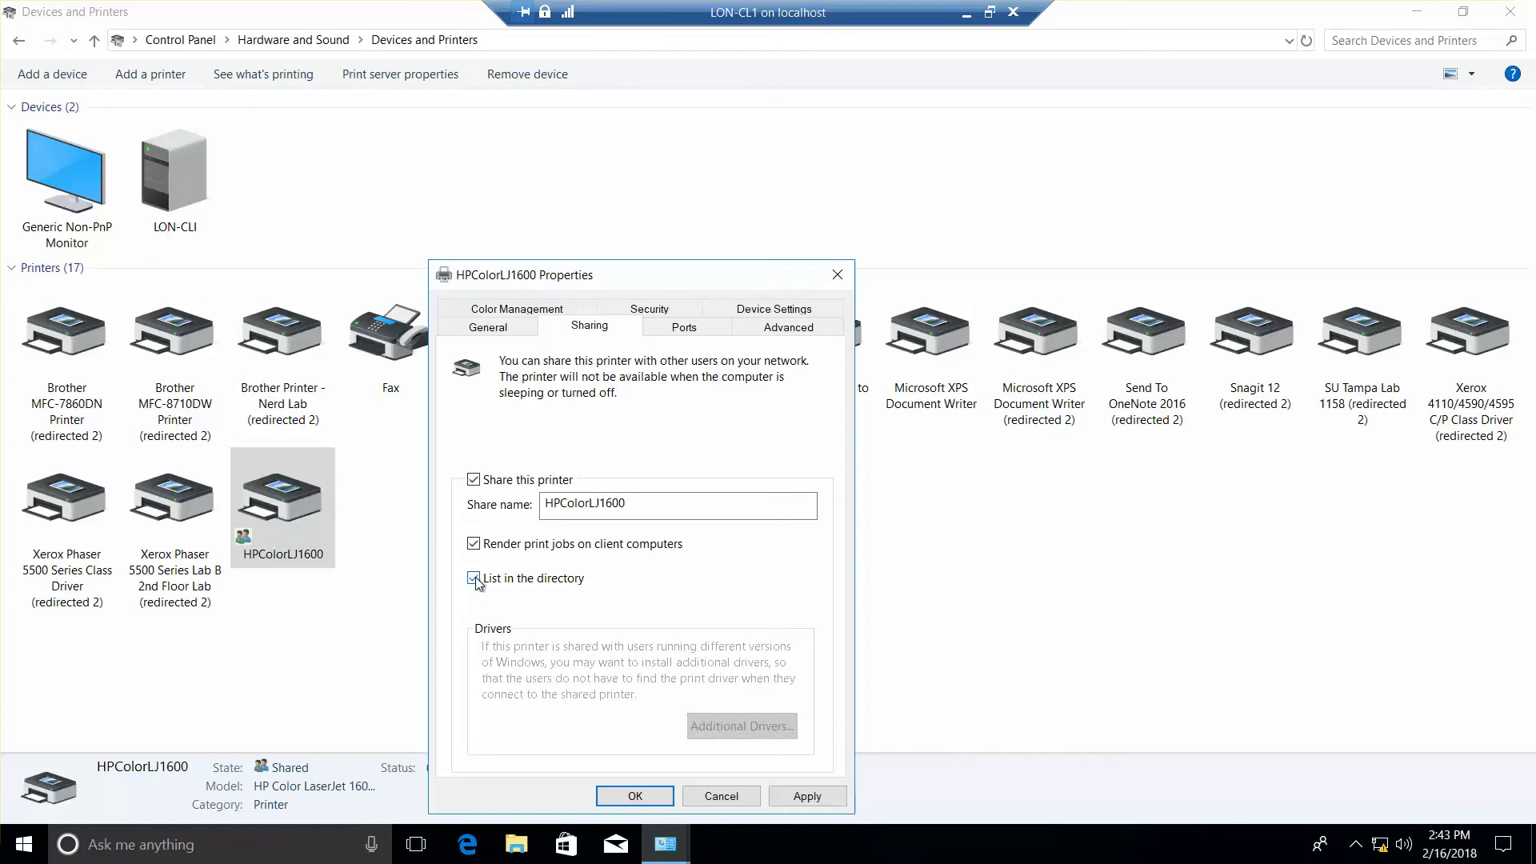
pyautogui.click(684, 330)
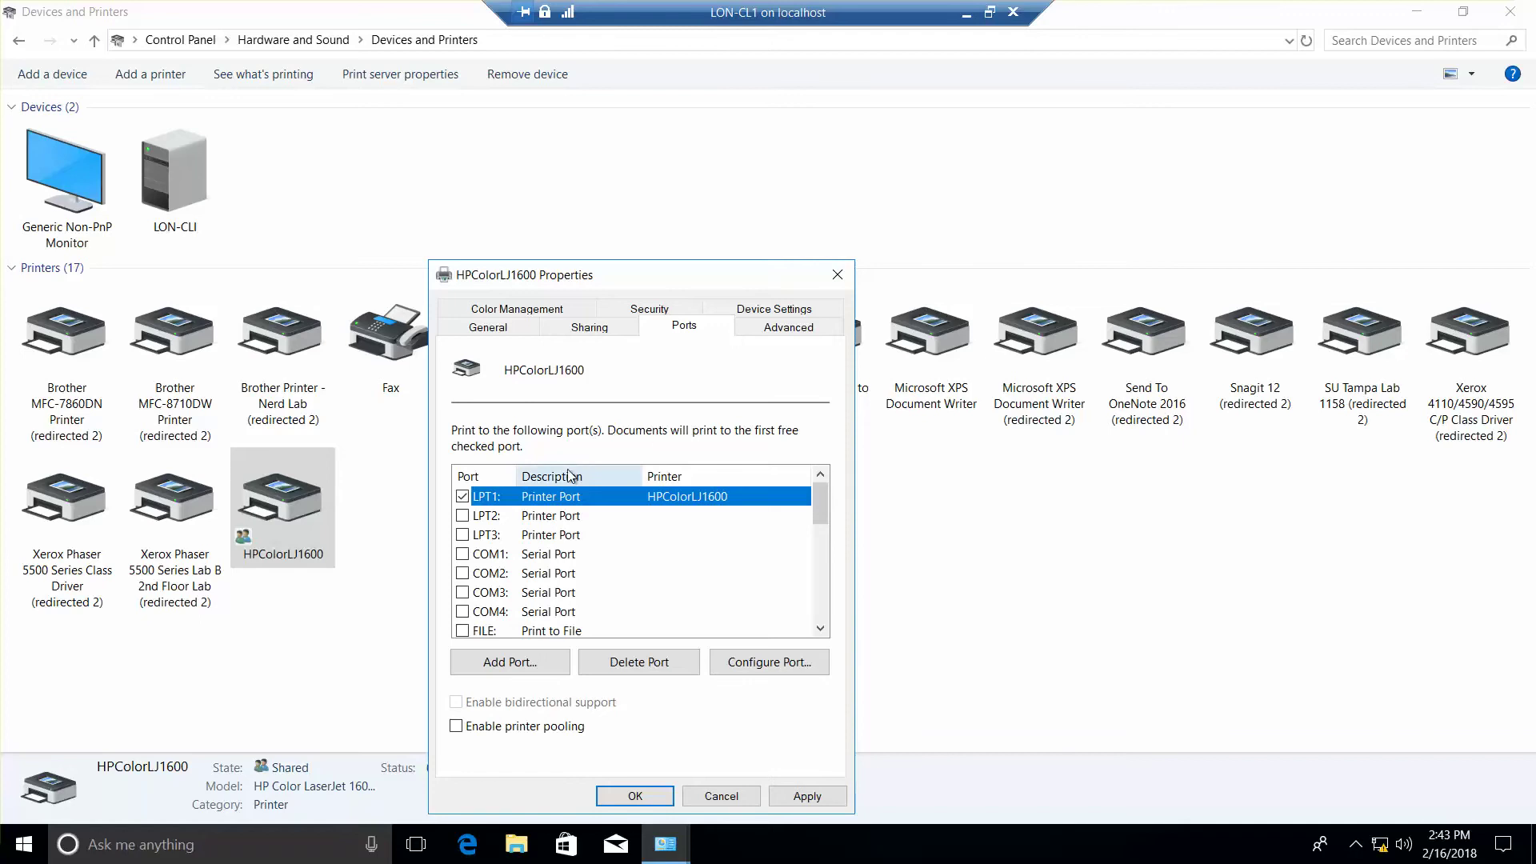
pyautogui.click(645, 313)
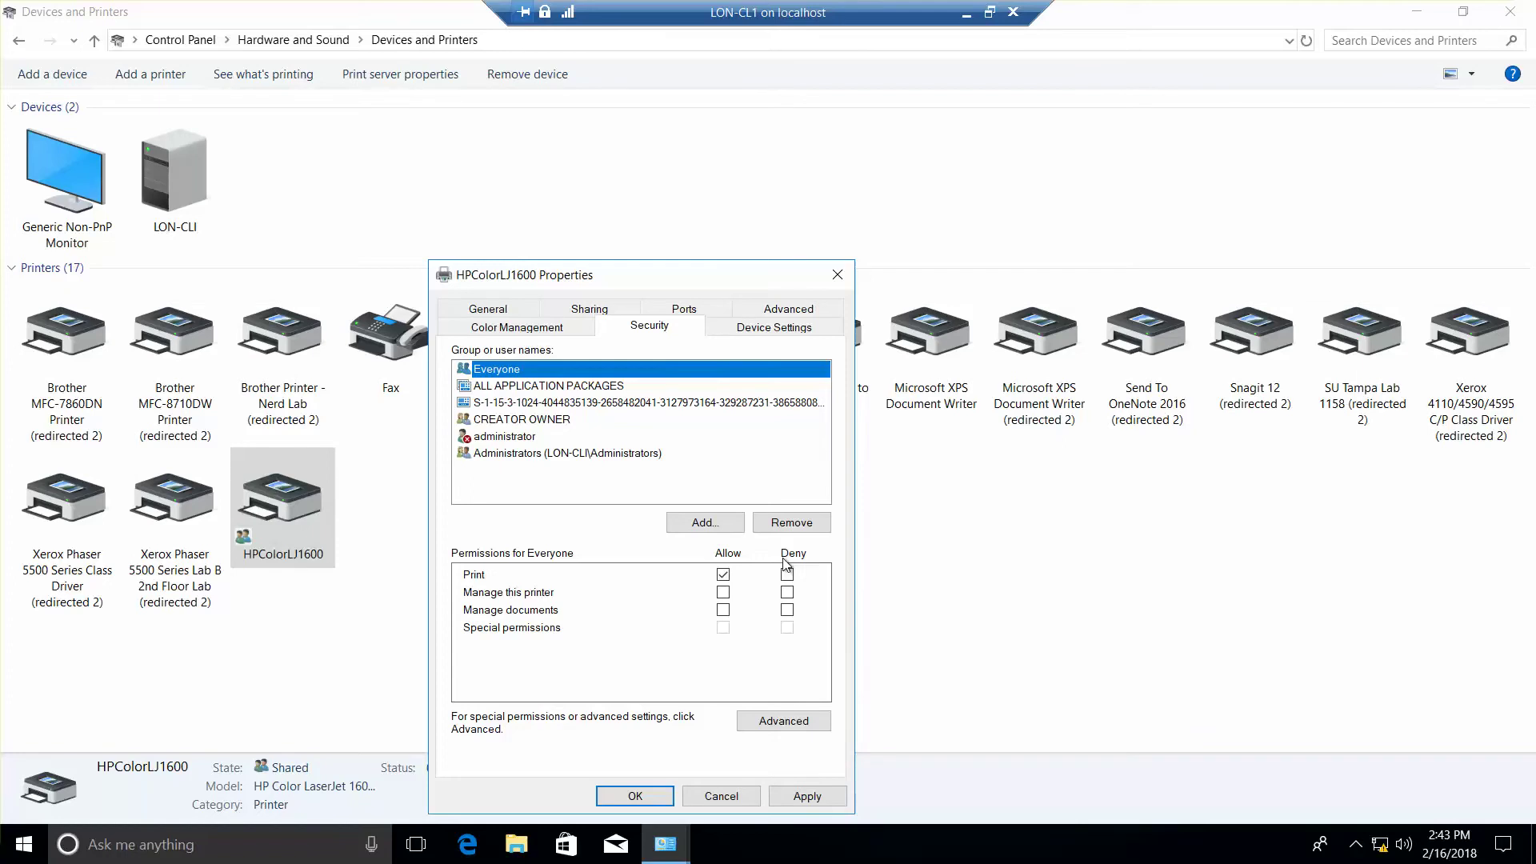
# Step: Give Everyone Allow permission for Manage documents on HPColorLJ1600 and apply with OK
pyautogui.click(536, 440)
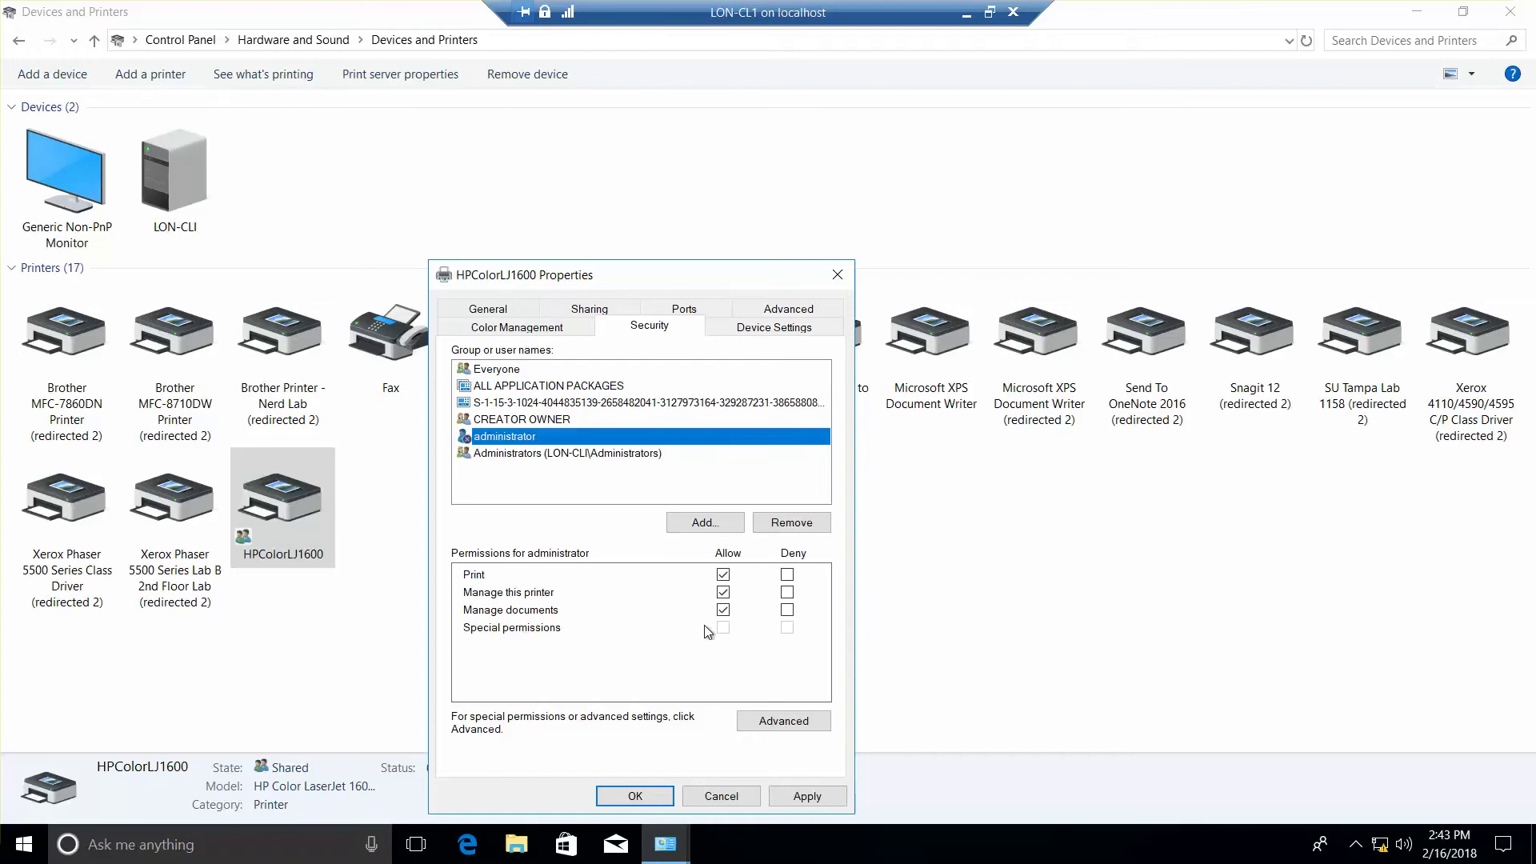
pyautogui.click(517, 374)
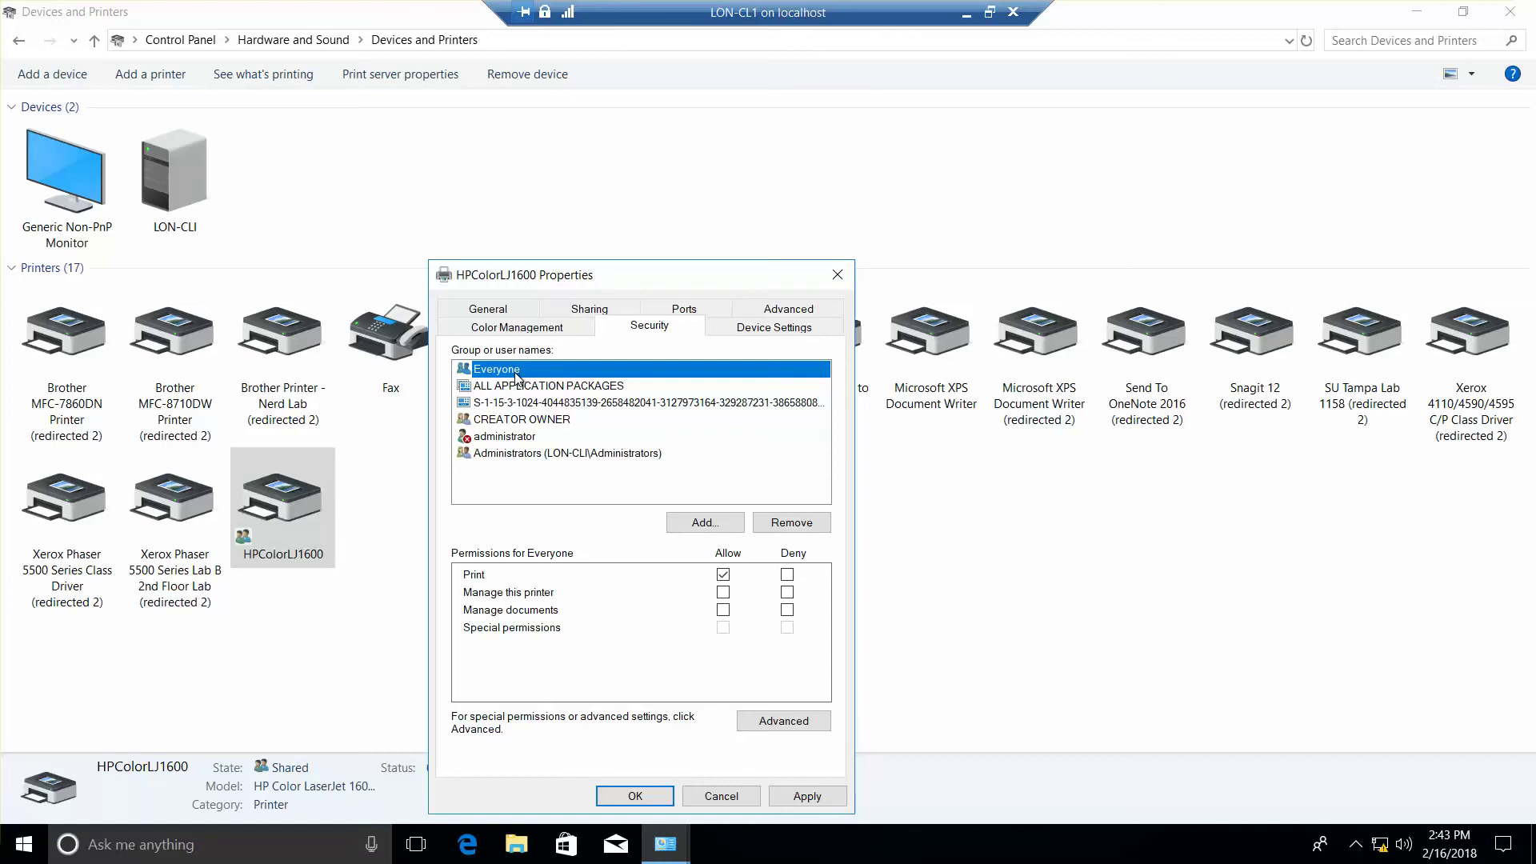
pyautogui.click(724, 611)
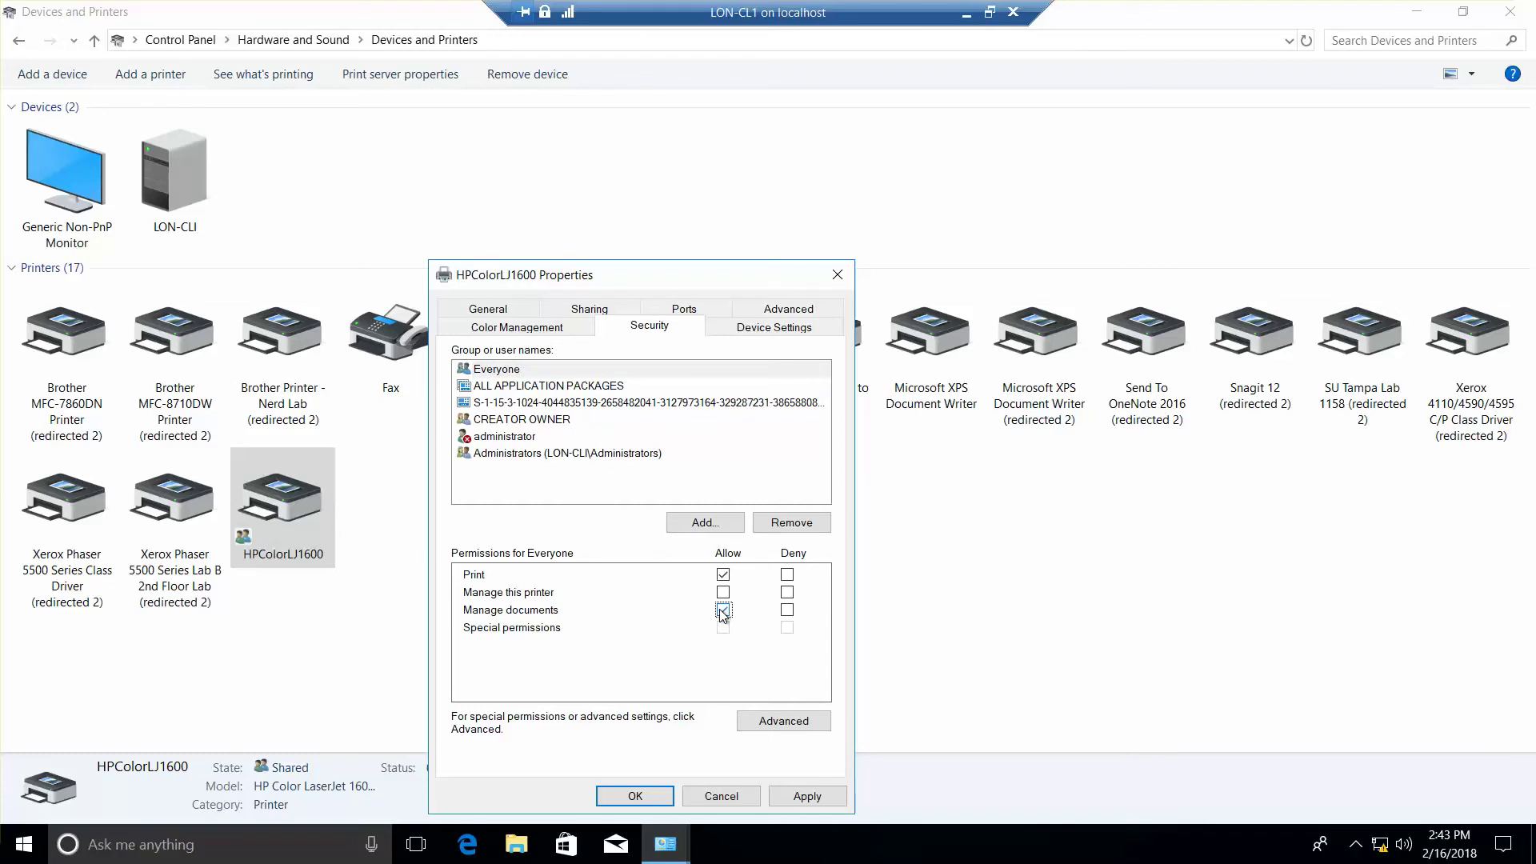
pyautogui.click(645, 800)
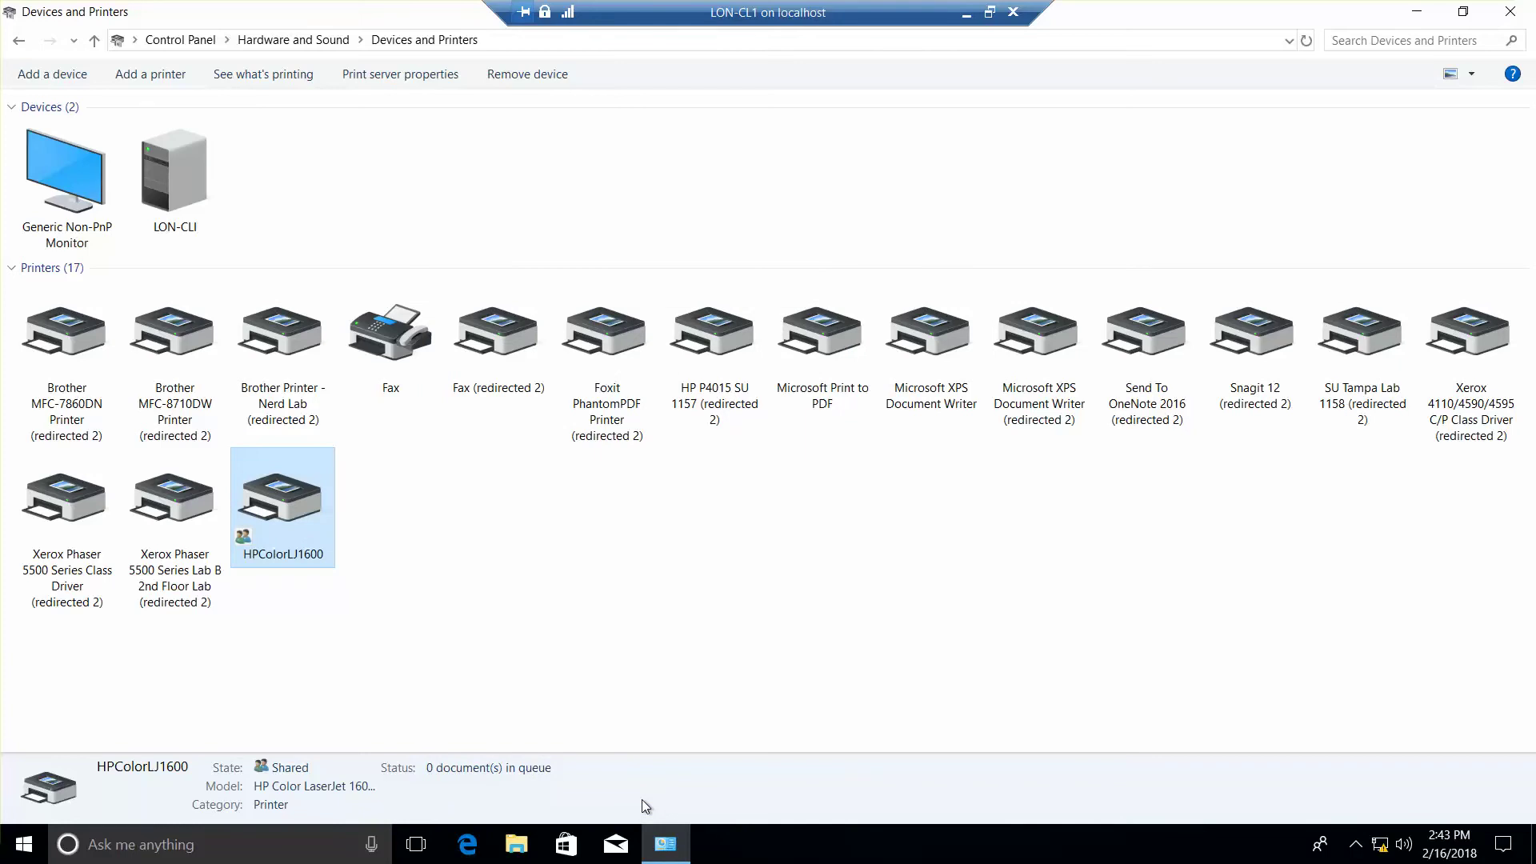
# Step: Close Devices and Printers, minimize the LON-CL1 session, and start LON-CL4 from Hyper-V Manager
pyautogui.click(1513, 18)
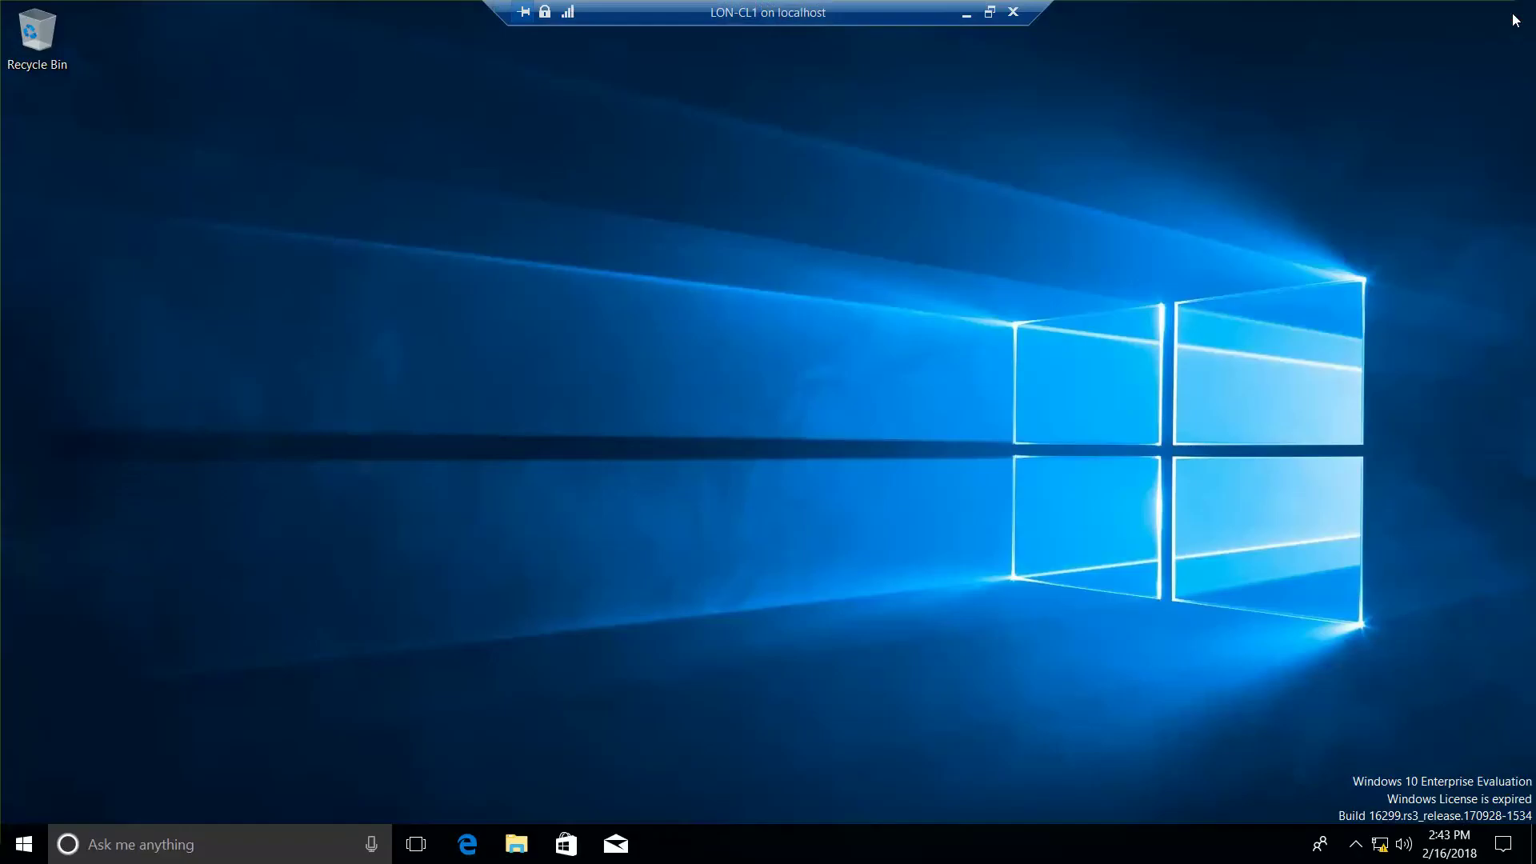
pyautogui.click(959, 16)
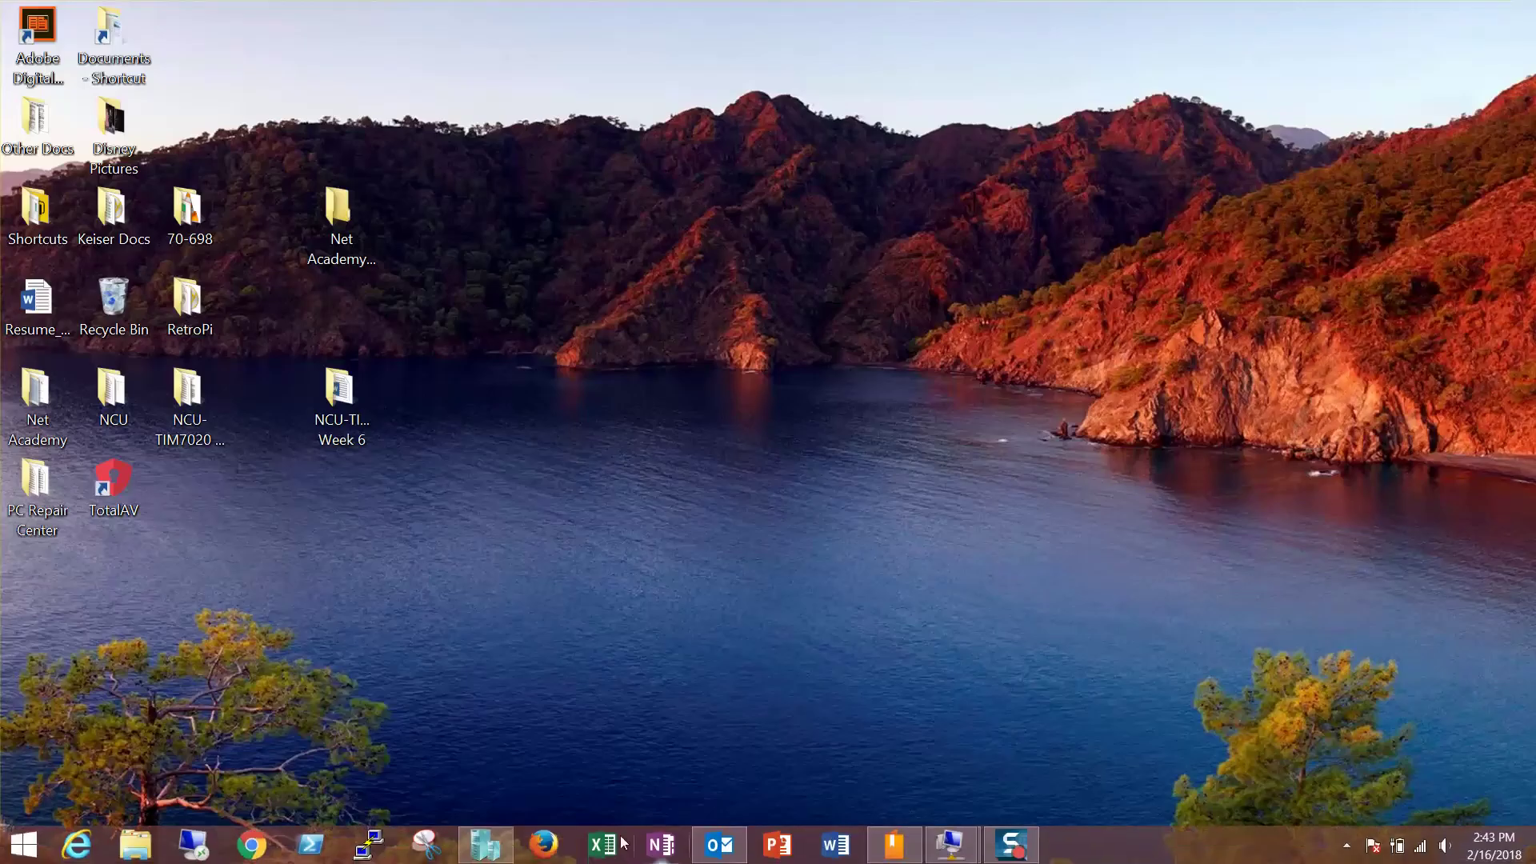
pyautogui.click(484, 845)
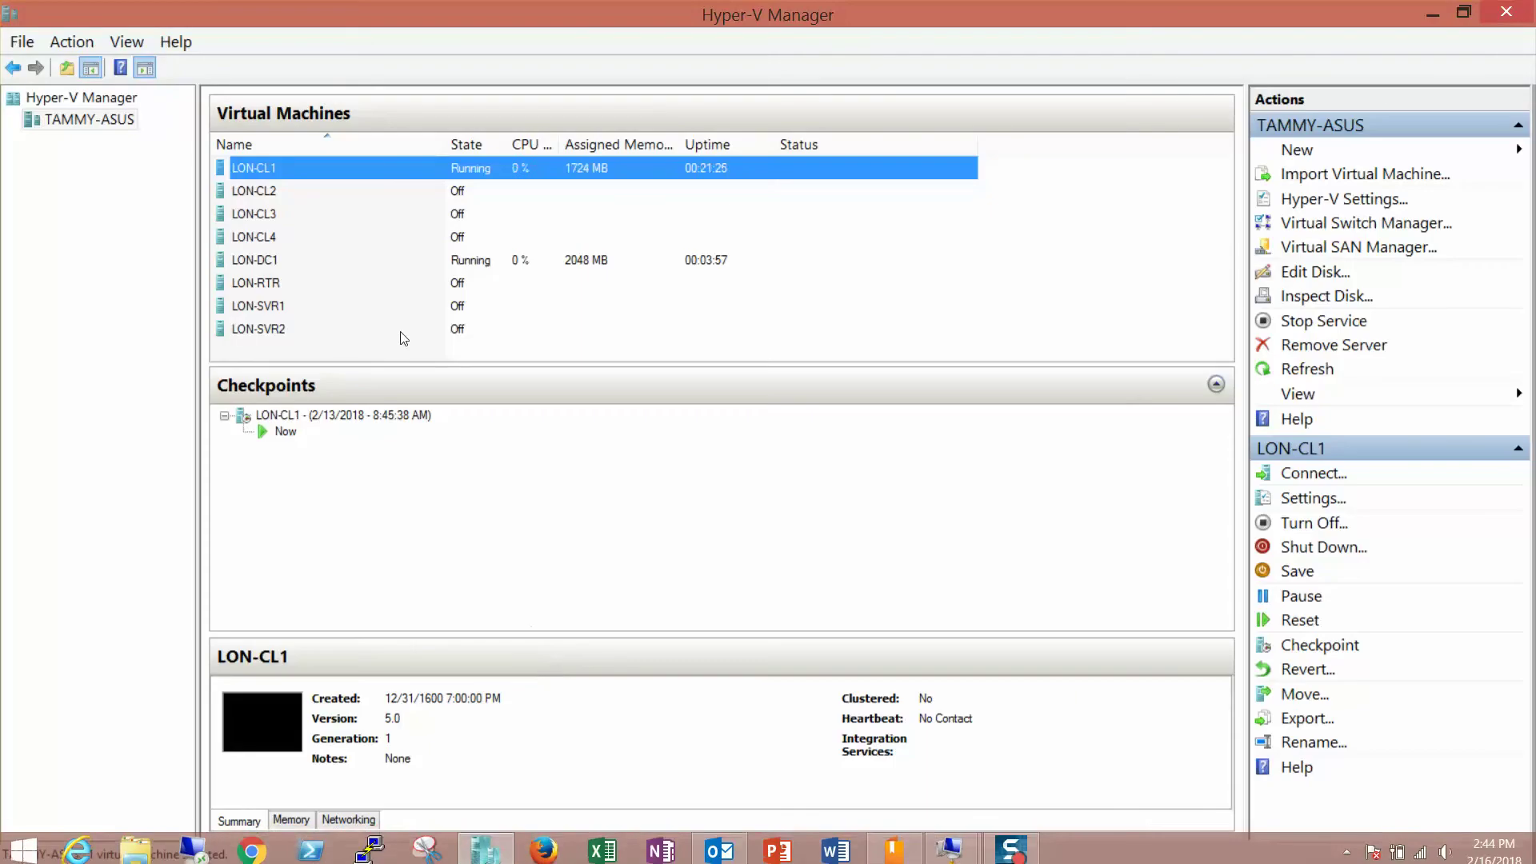
pyautogui.doubleClick(262, 240)
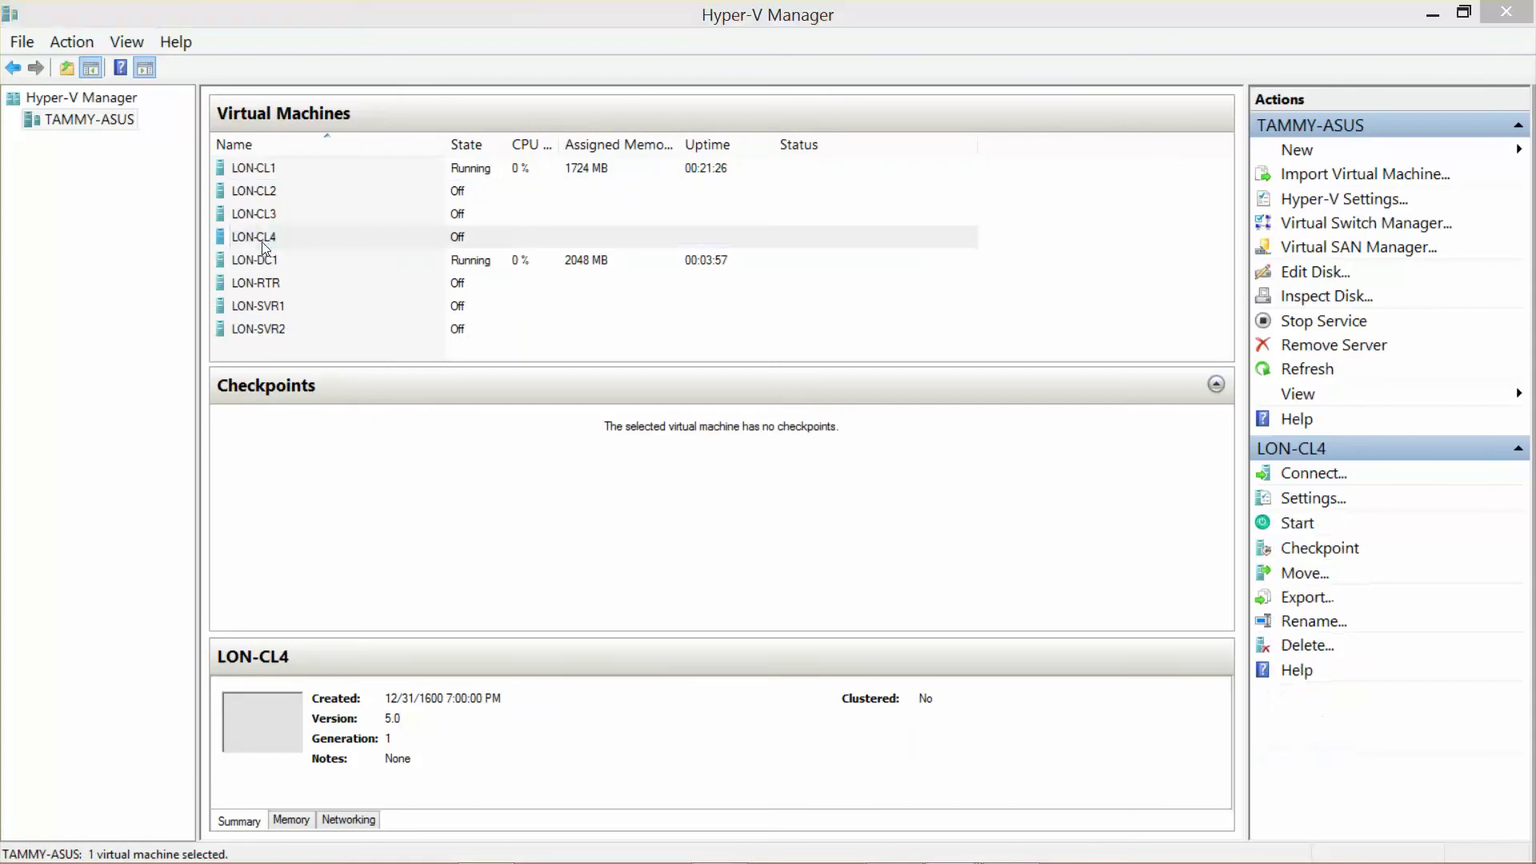
pyautogui.click(47, 78)
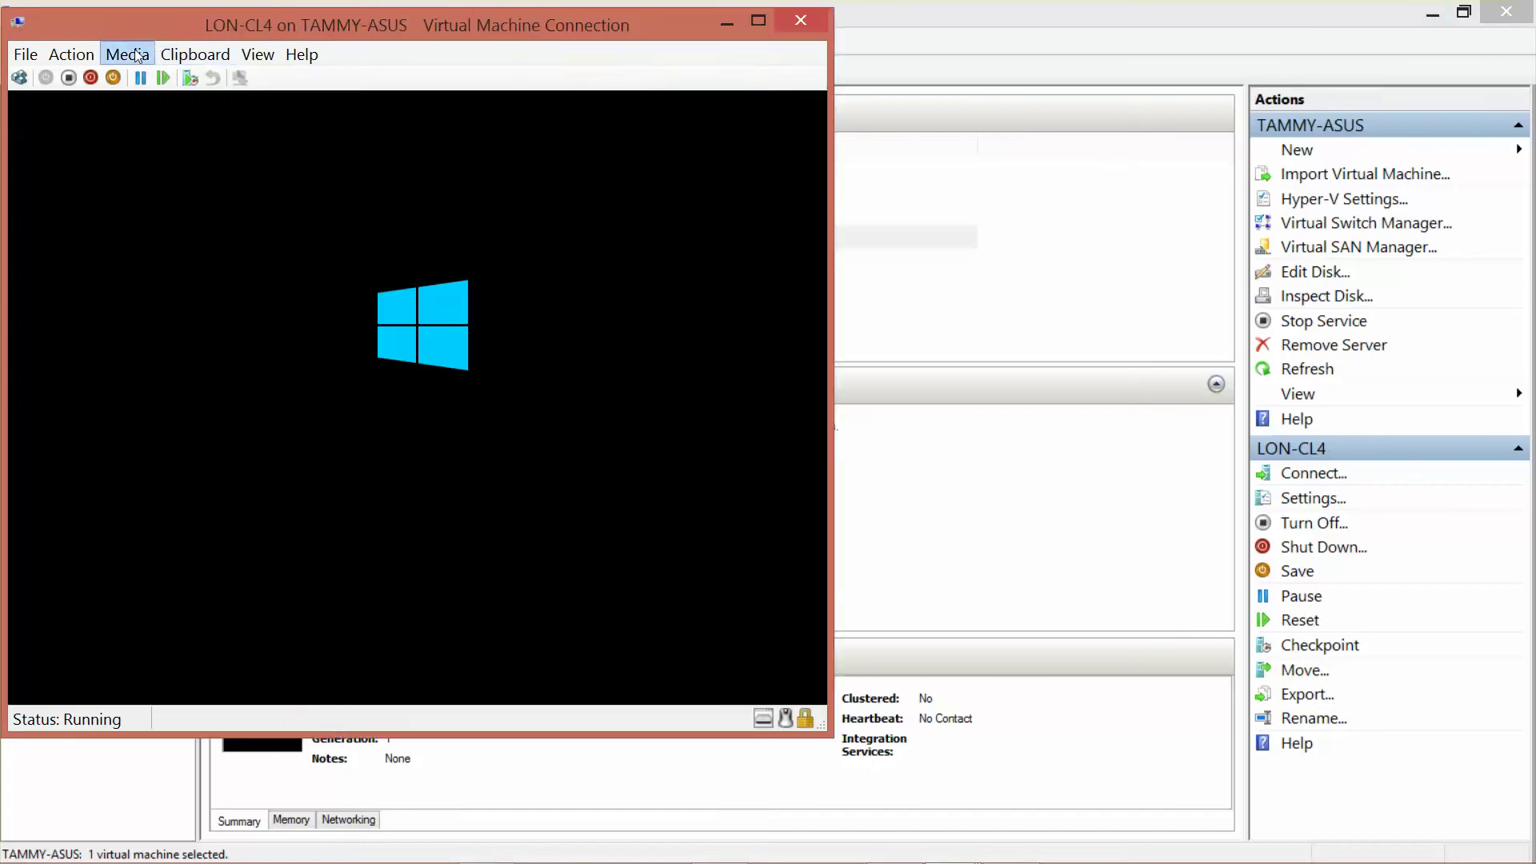
# Step: Eject the ISO from LON-CL4's DVD drive via the Media menu and minimize Hyper-V Manager
pyautogui.click(138, 56)
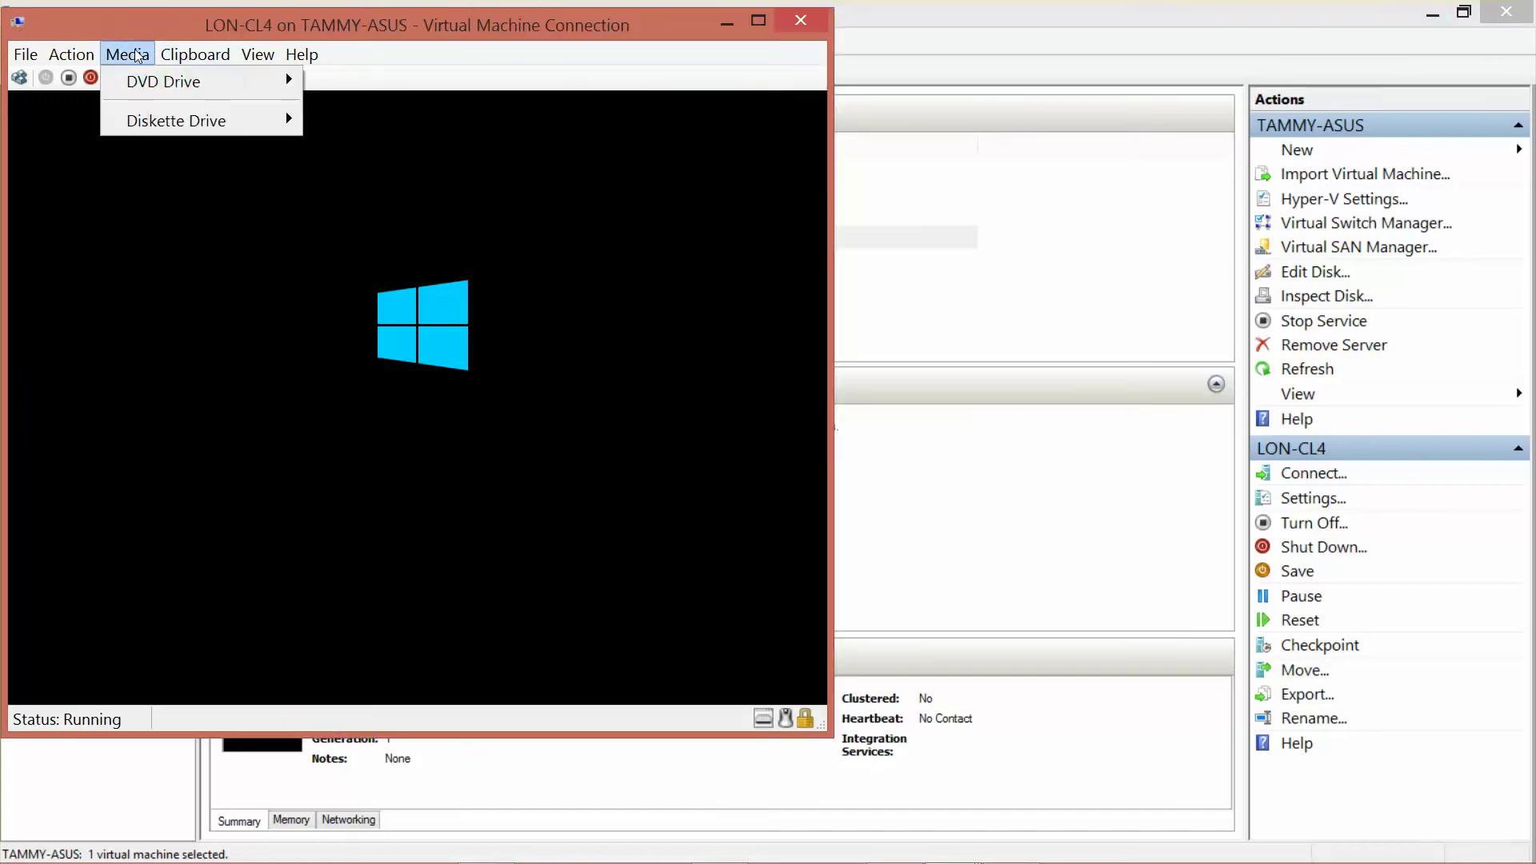
pyautogui.moveTo(140, 80)
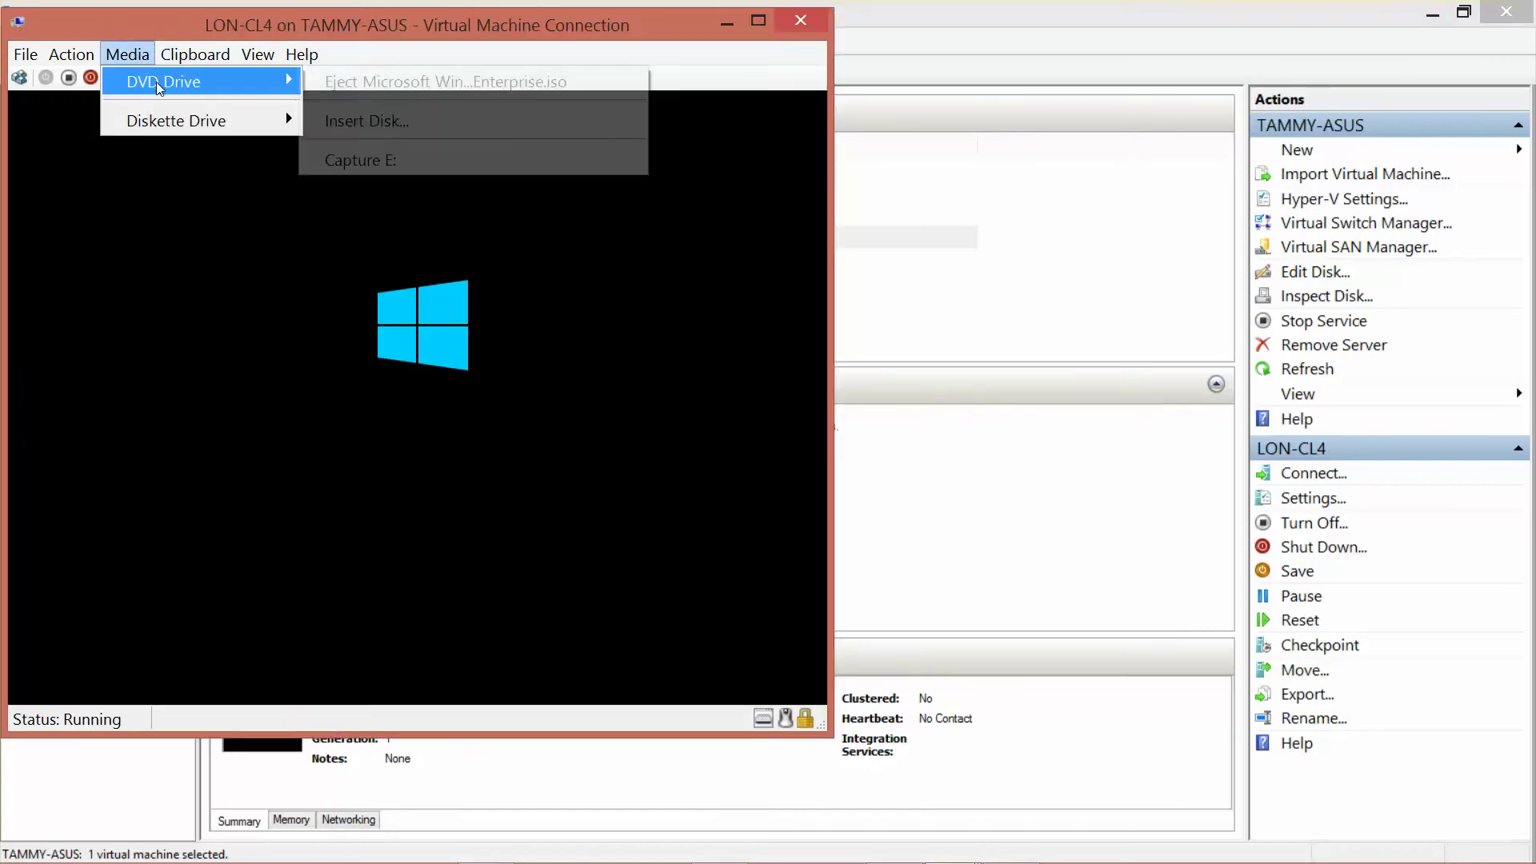
pyautogui.click(416, 80)
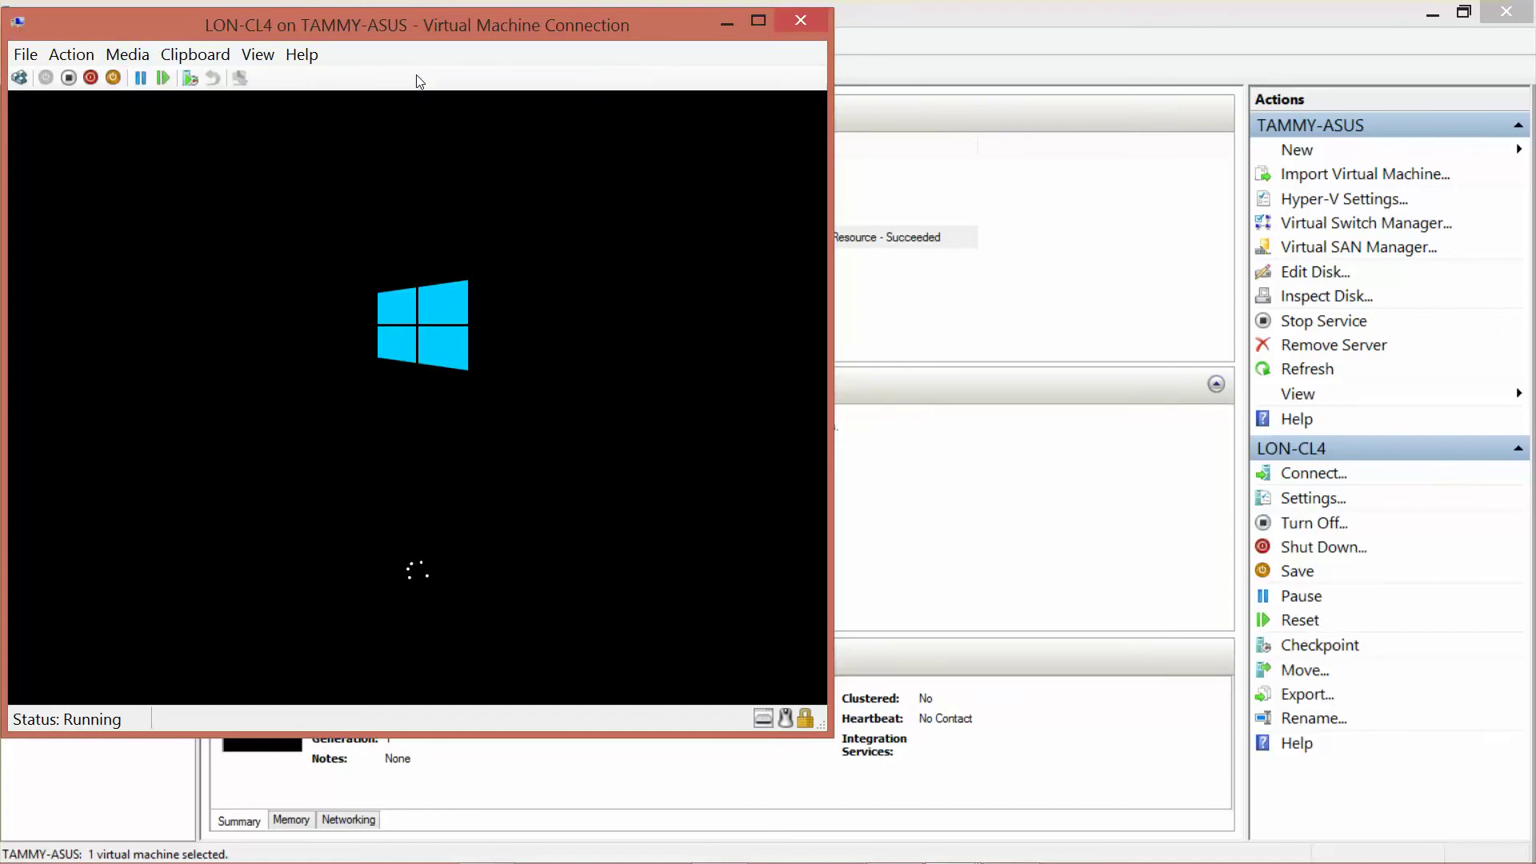
pyautogui.click(1429, 17)
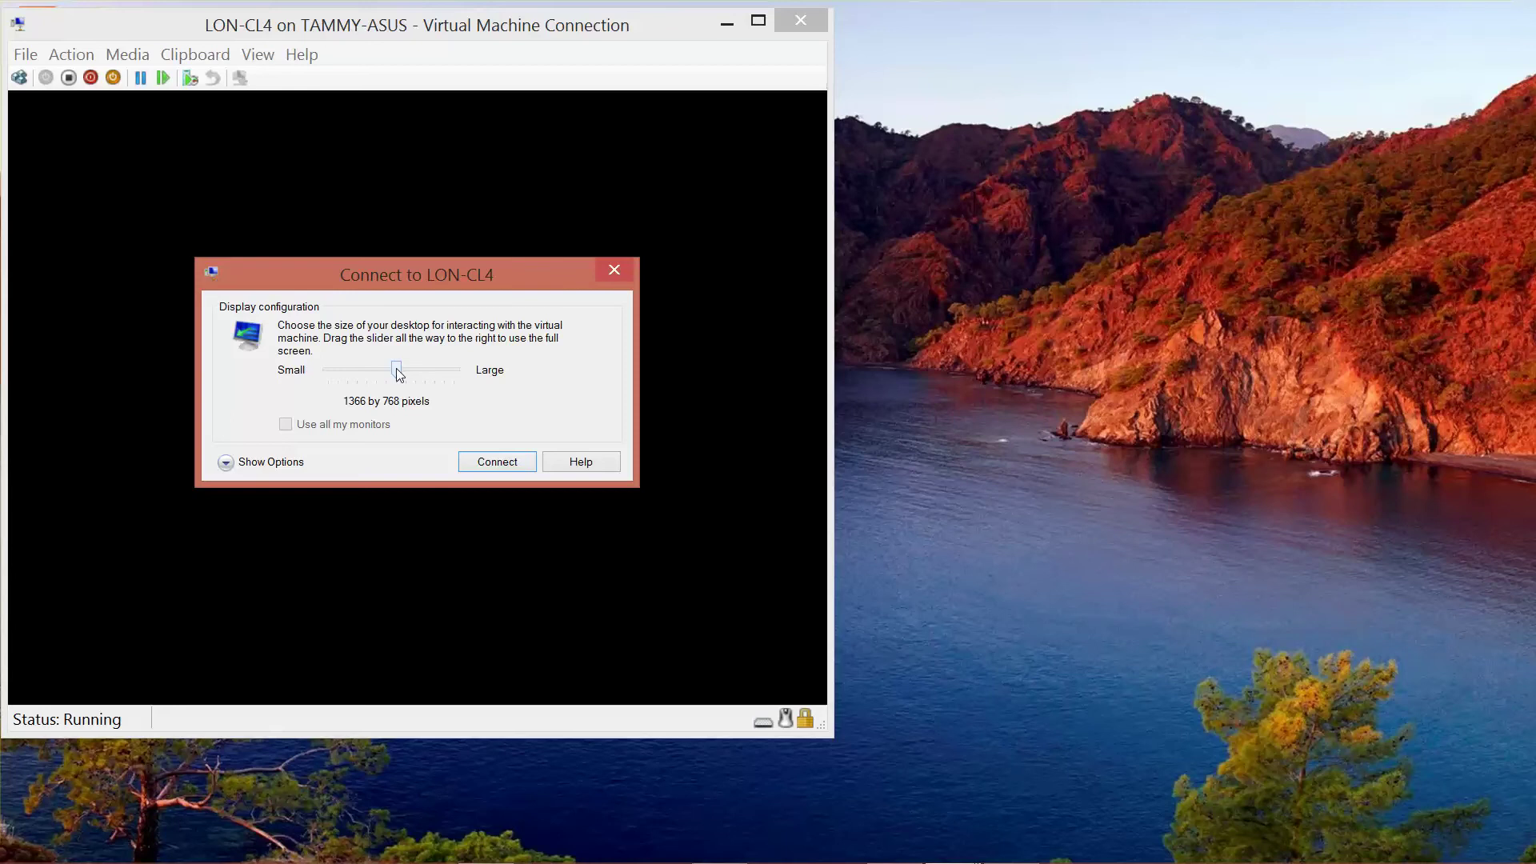
# Step: Set the display size slider to Large (Full Screen) and connect to LON-CL4
pyautogui.moveTo(397, 369); pyautogui.dragTo(470, 376)
pyautogui.click(497, 462)
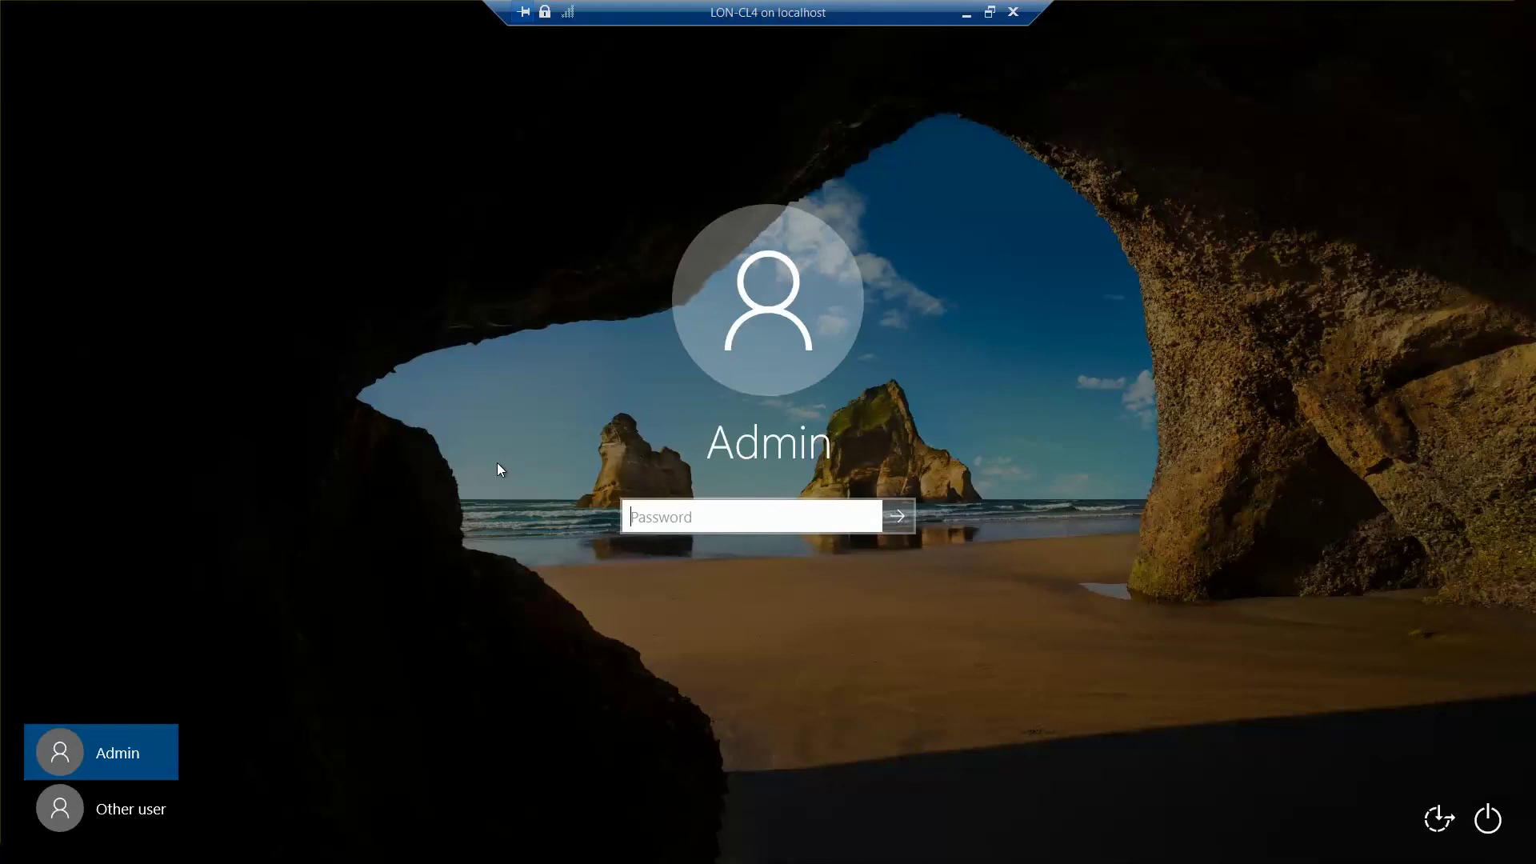
# Step: Sign in to LON-CL4 as Other user with the ADATUM domain administrator account and its password
pyautogui.click(147, 808)
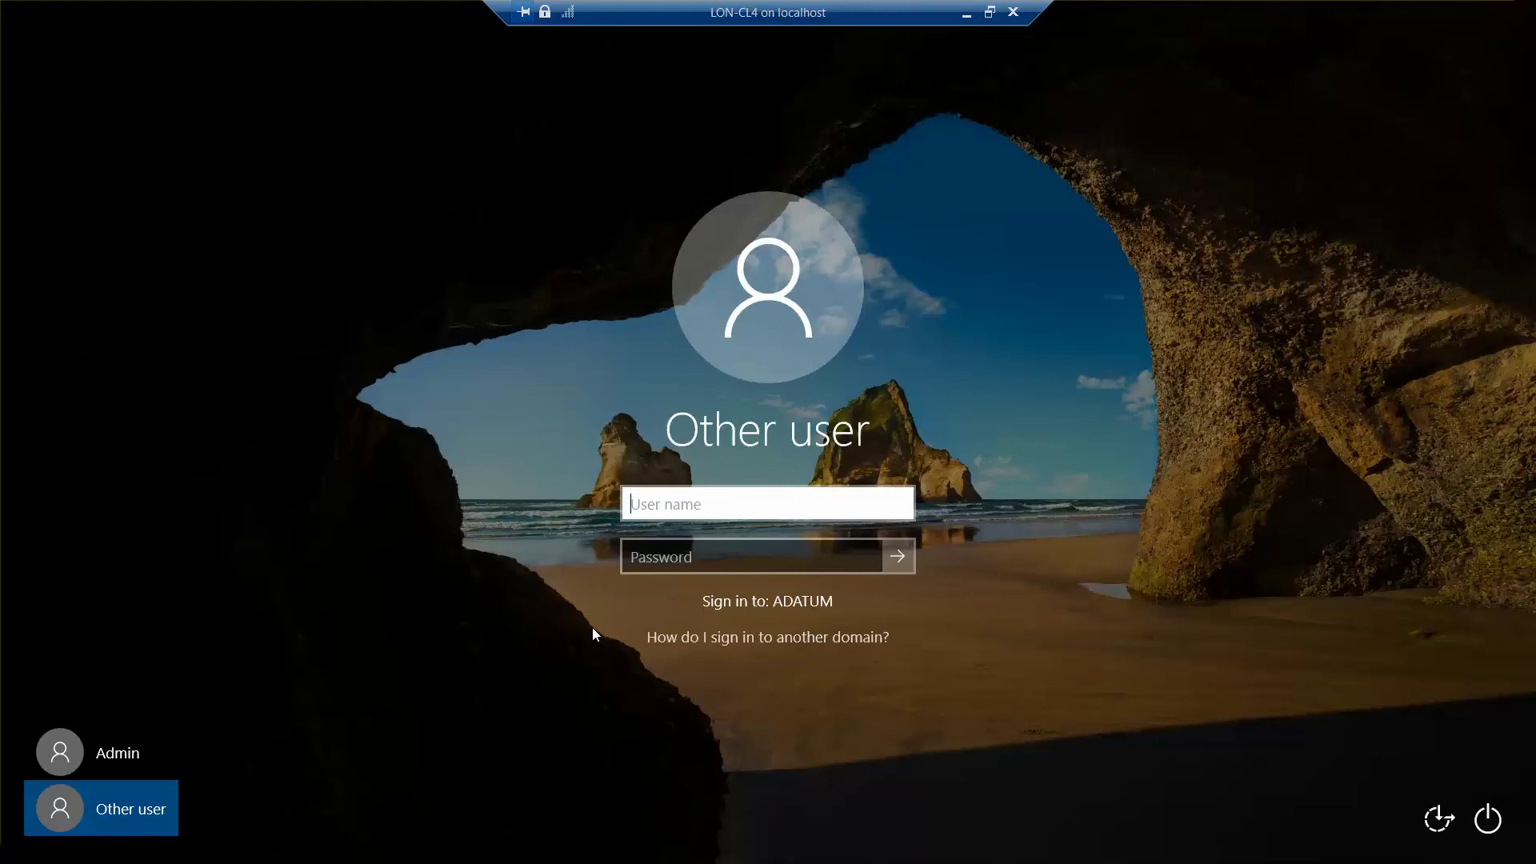
pyautogui.write('adatum\\ad')
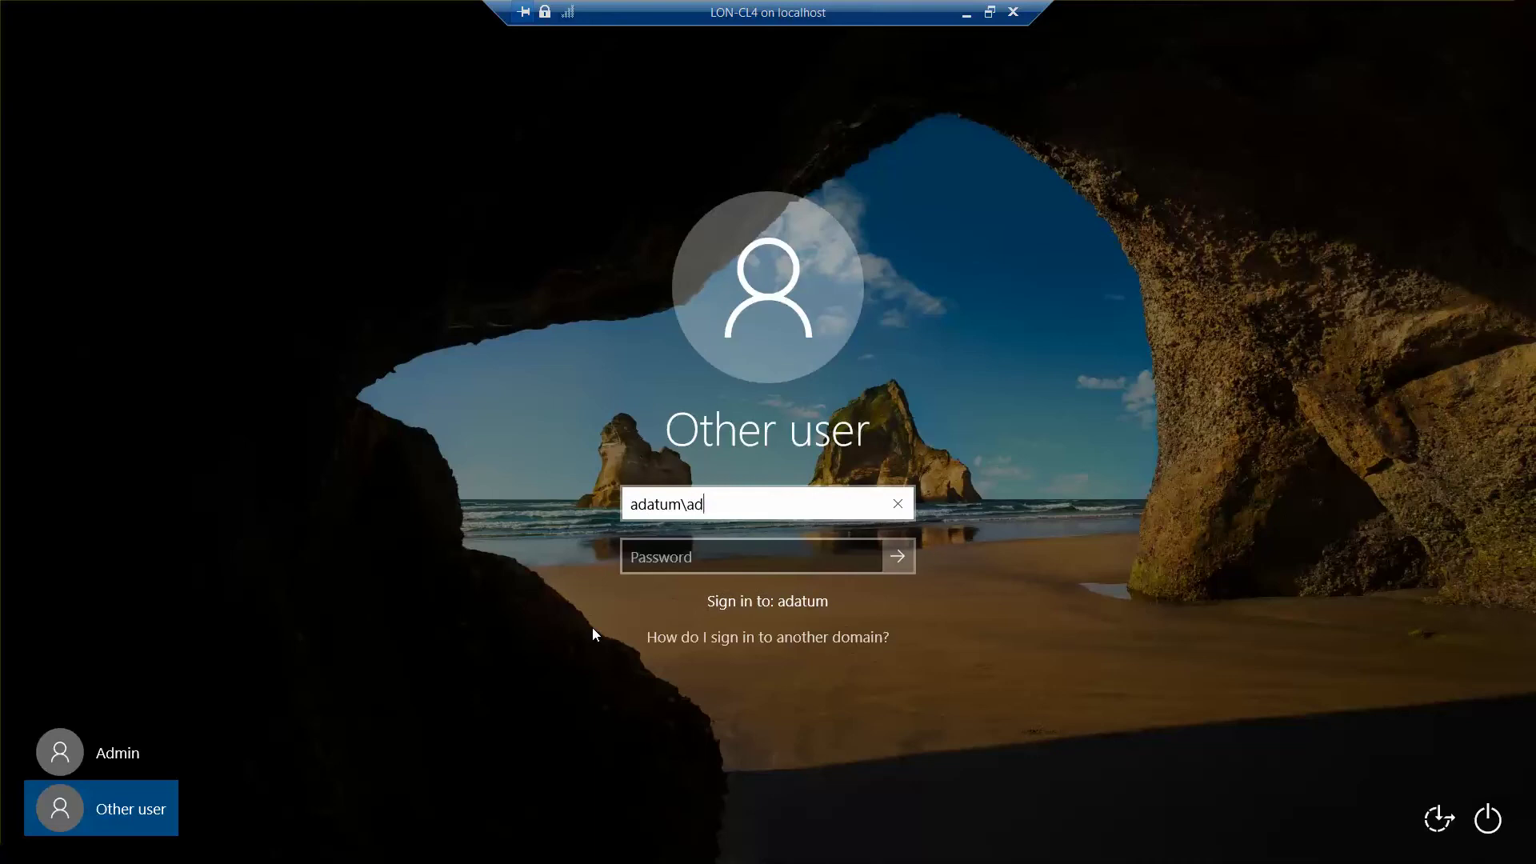
pyautogui.write('ministrator')
pyautogui.press('Tab')
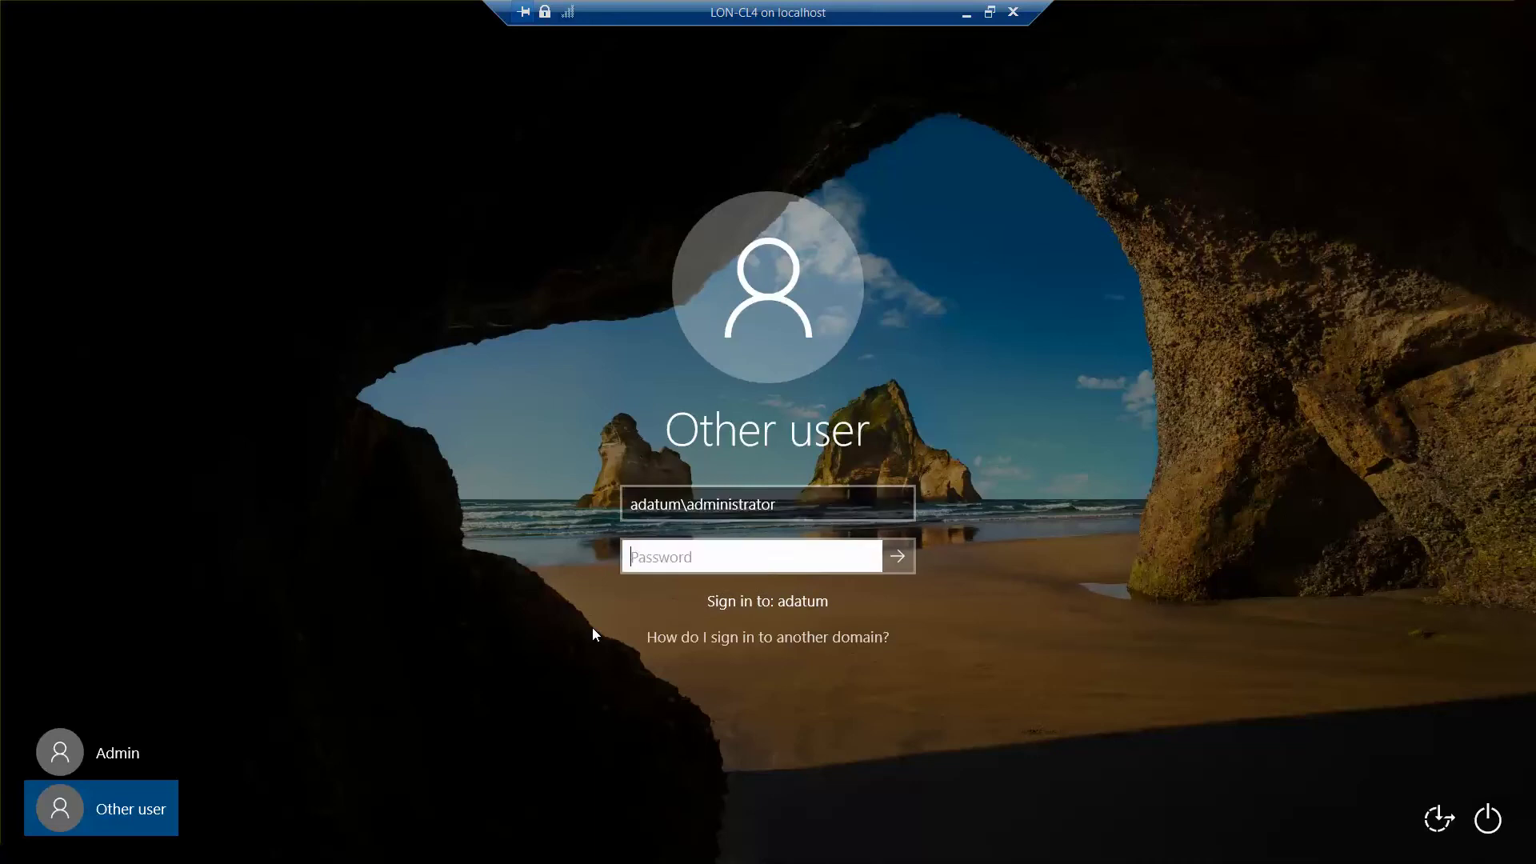
pyautogui.write('Pa55w.rd')
pyautogui.press('Return')
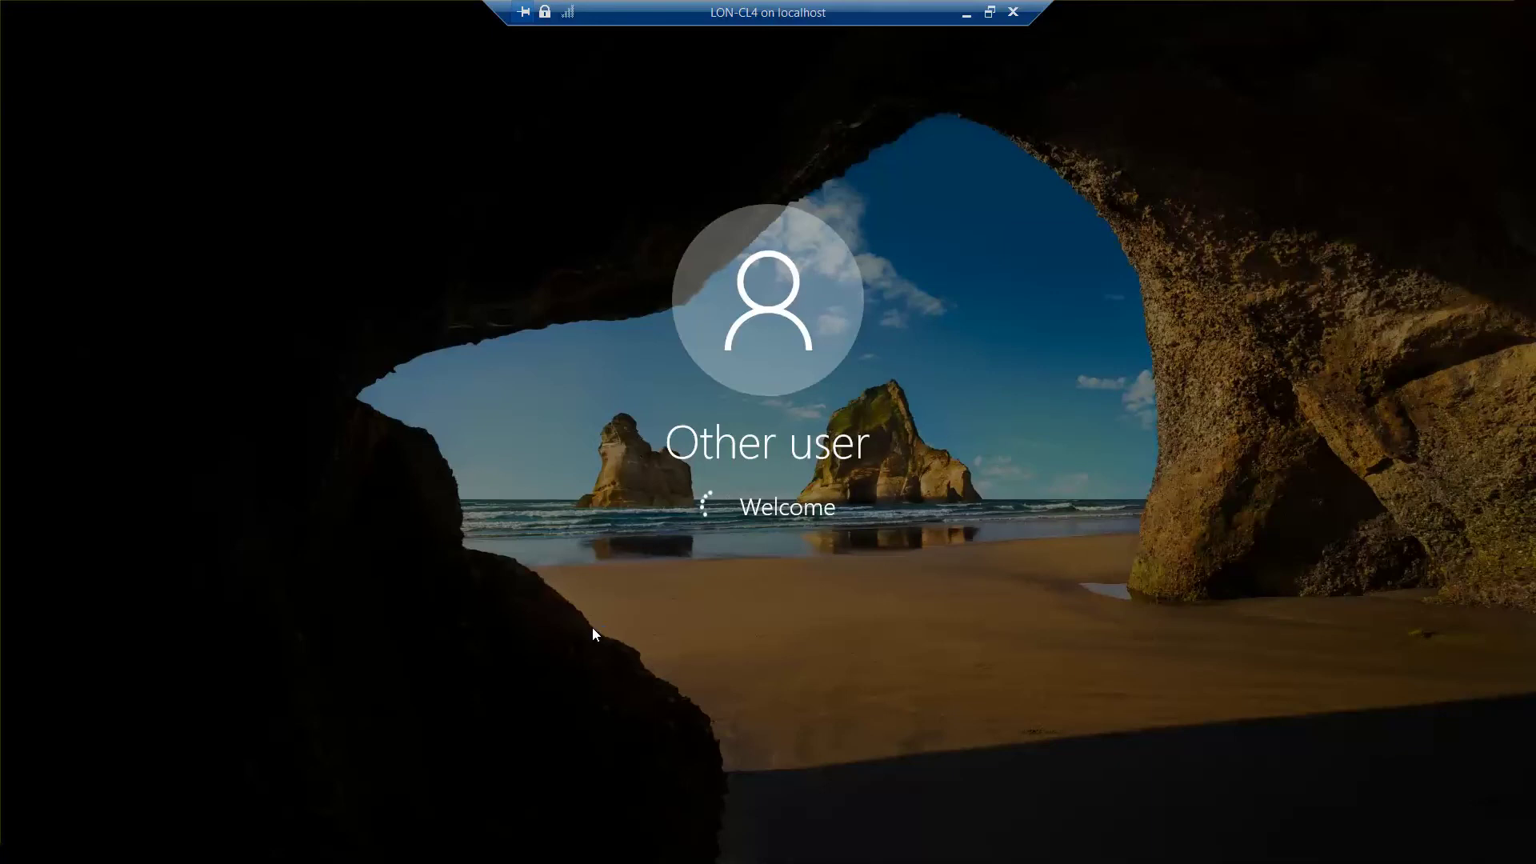
pyautogui.hotkey('alt', 'Tab')
pyautogui.hotkey('alt', 'Tab')
pyautogui.hotkey('alt', 'Tab')
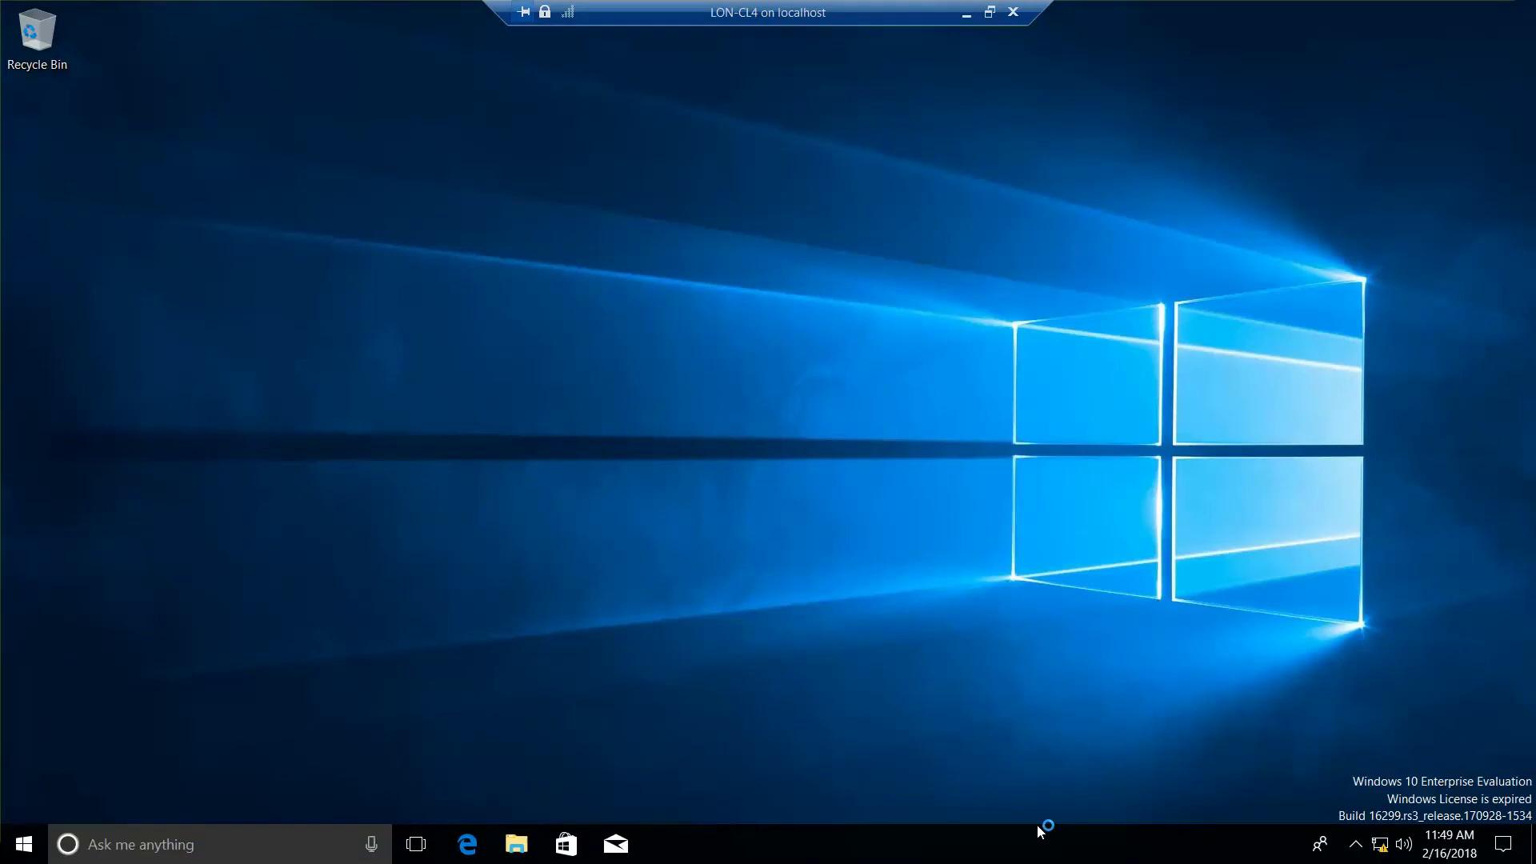
# Step: In File Explorer, try opening \\lon-cl1 and cancel the resulting network error
pyautogui.click(516, 851)
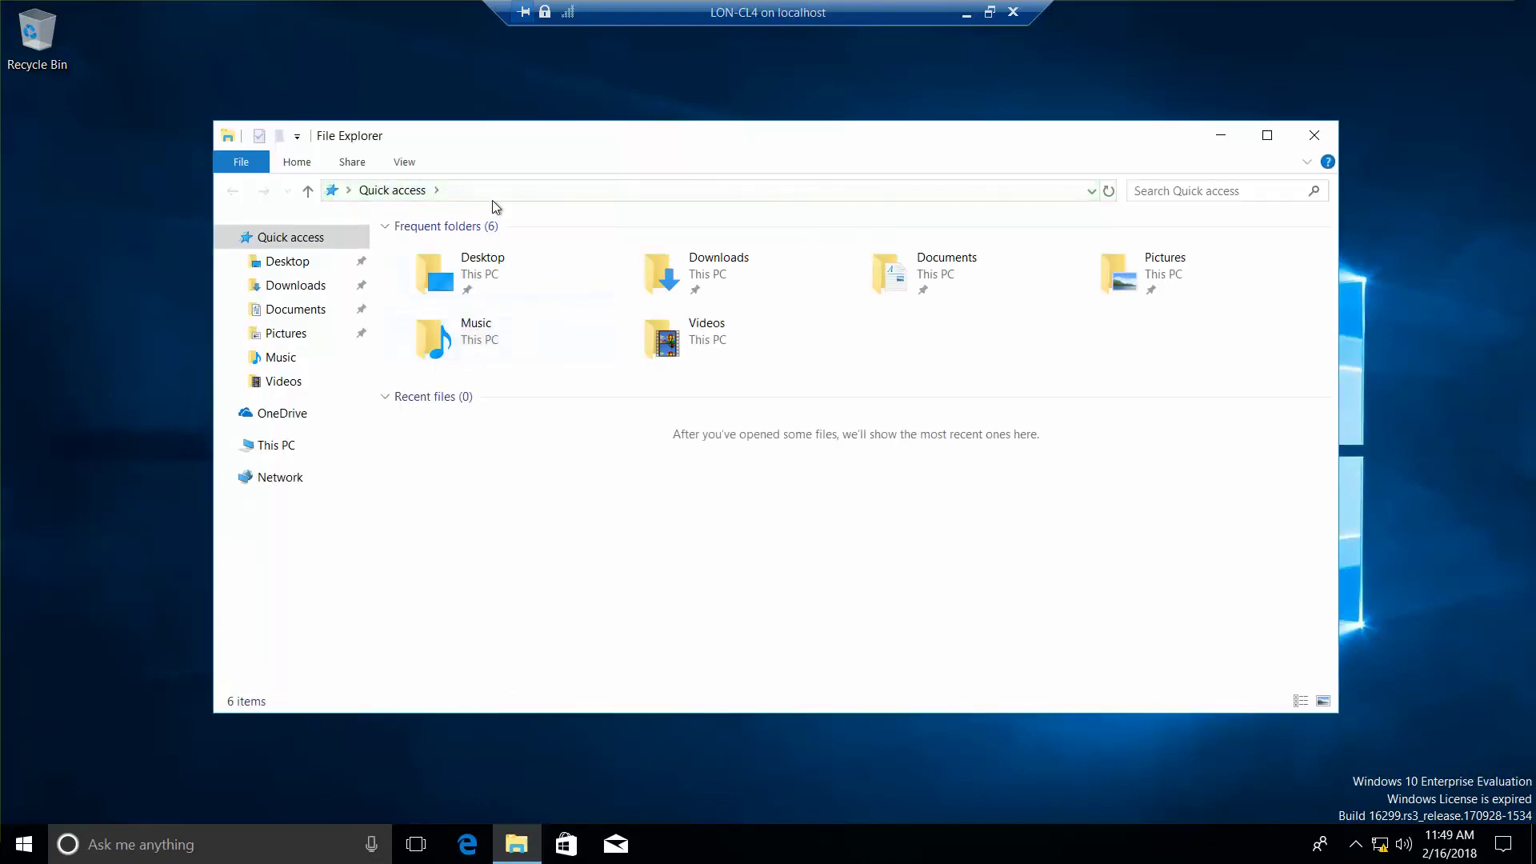
pyautogui.click(487, 190)
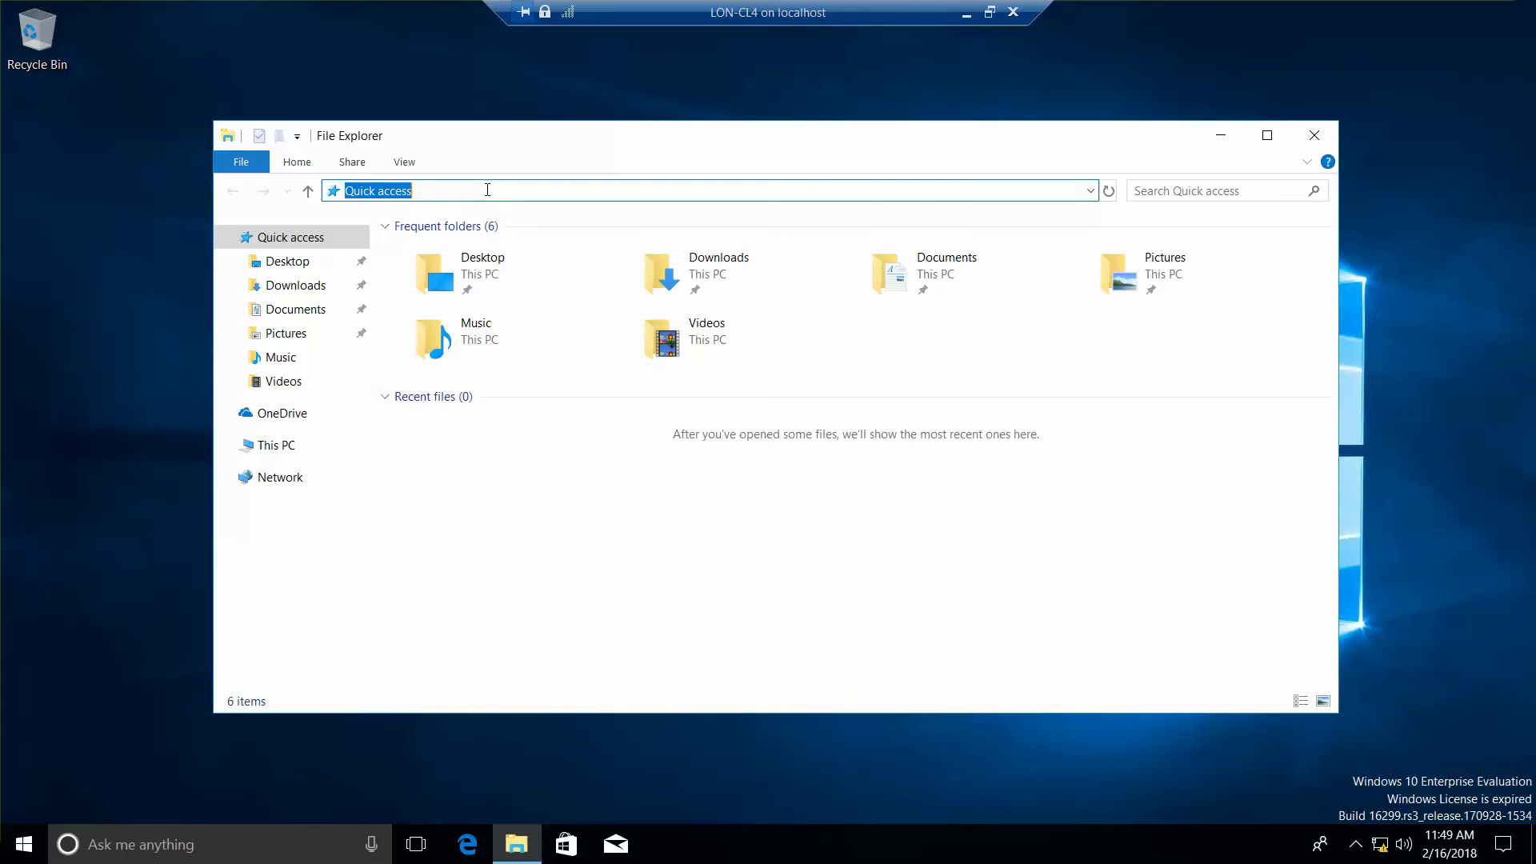
pyautogui.write('\\lon-cl1')
pyautogui.hotkey('ctrl', 'a')
pyautogui.press('Return')
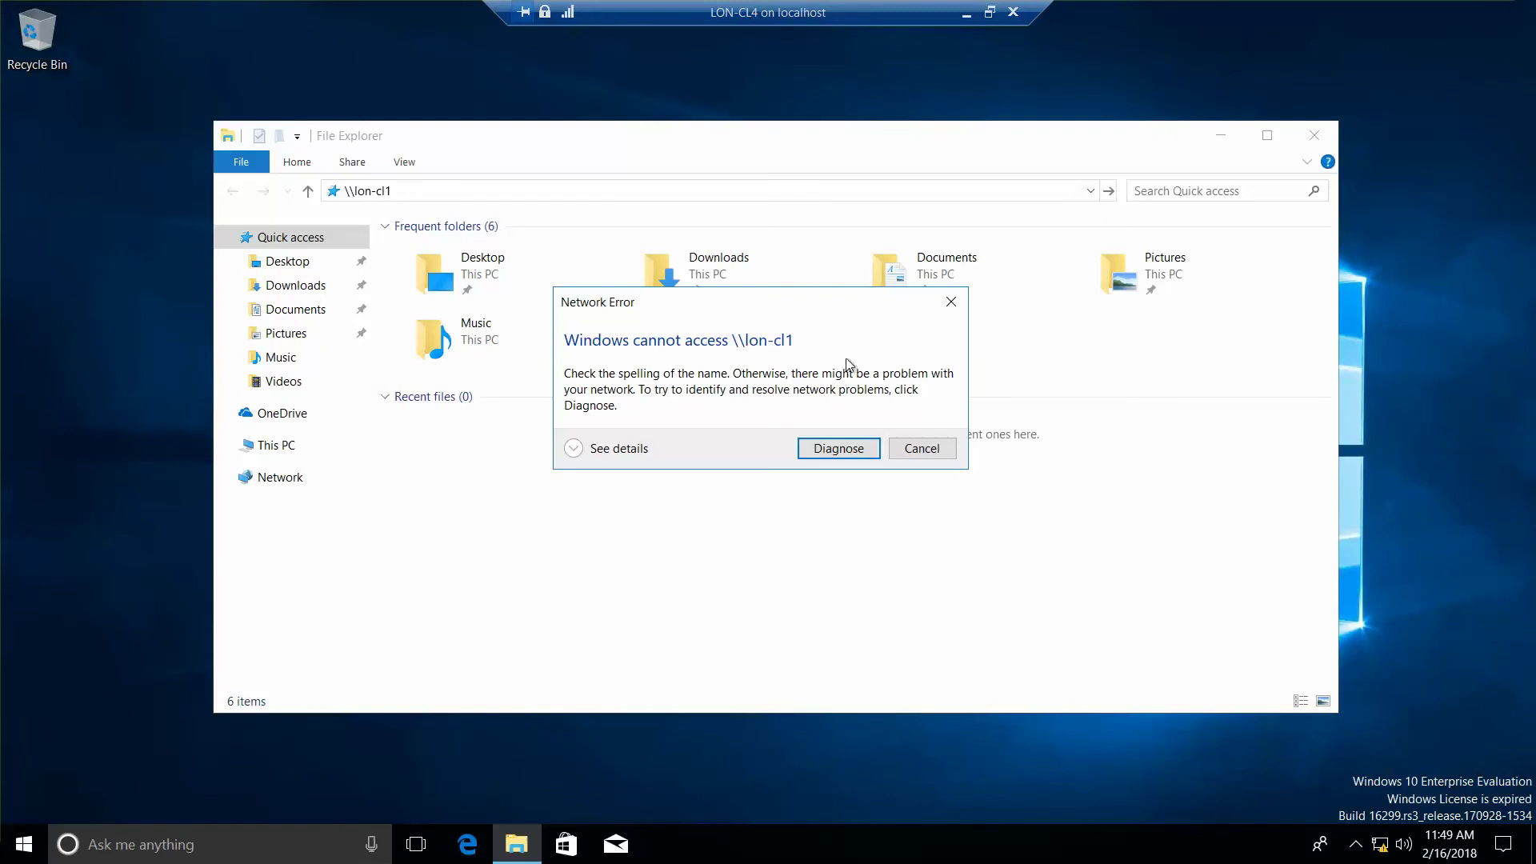
pyautogui.click(934, 451)
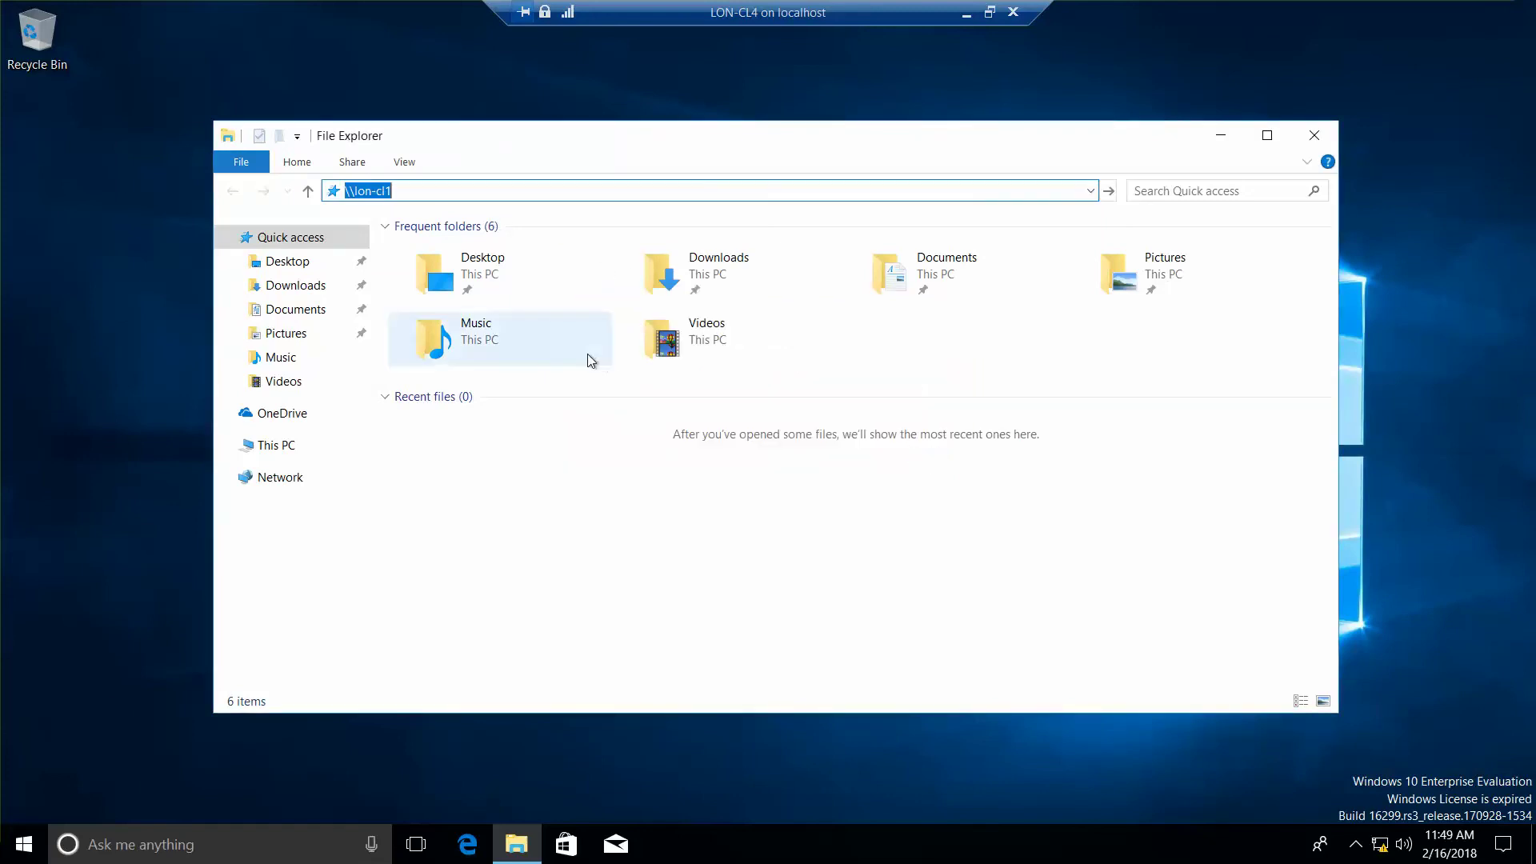
# Step: Open the Network folder, acknowledge the network discovery warning, and open the info bar options
pyautogui.click(272, 478)
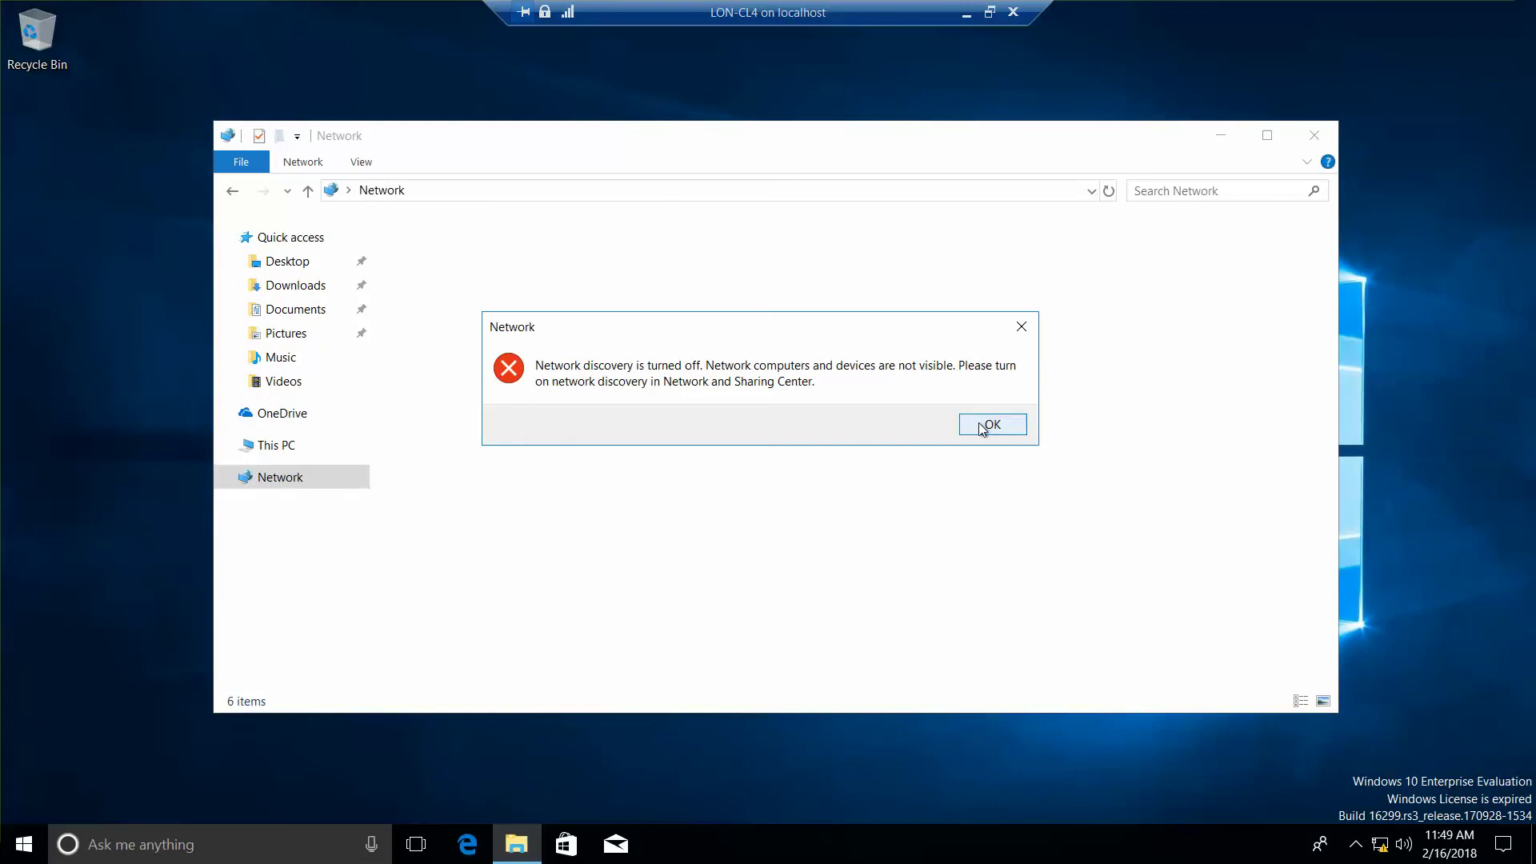
pyautogui.click(990, 425)
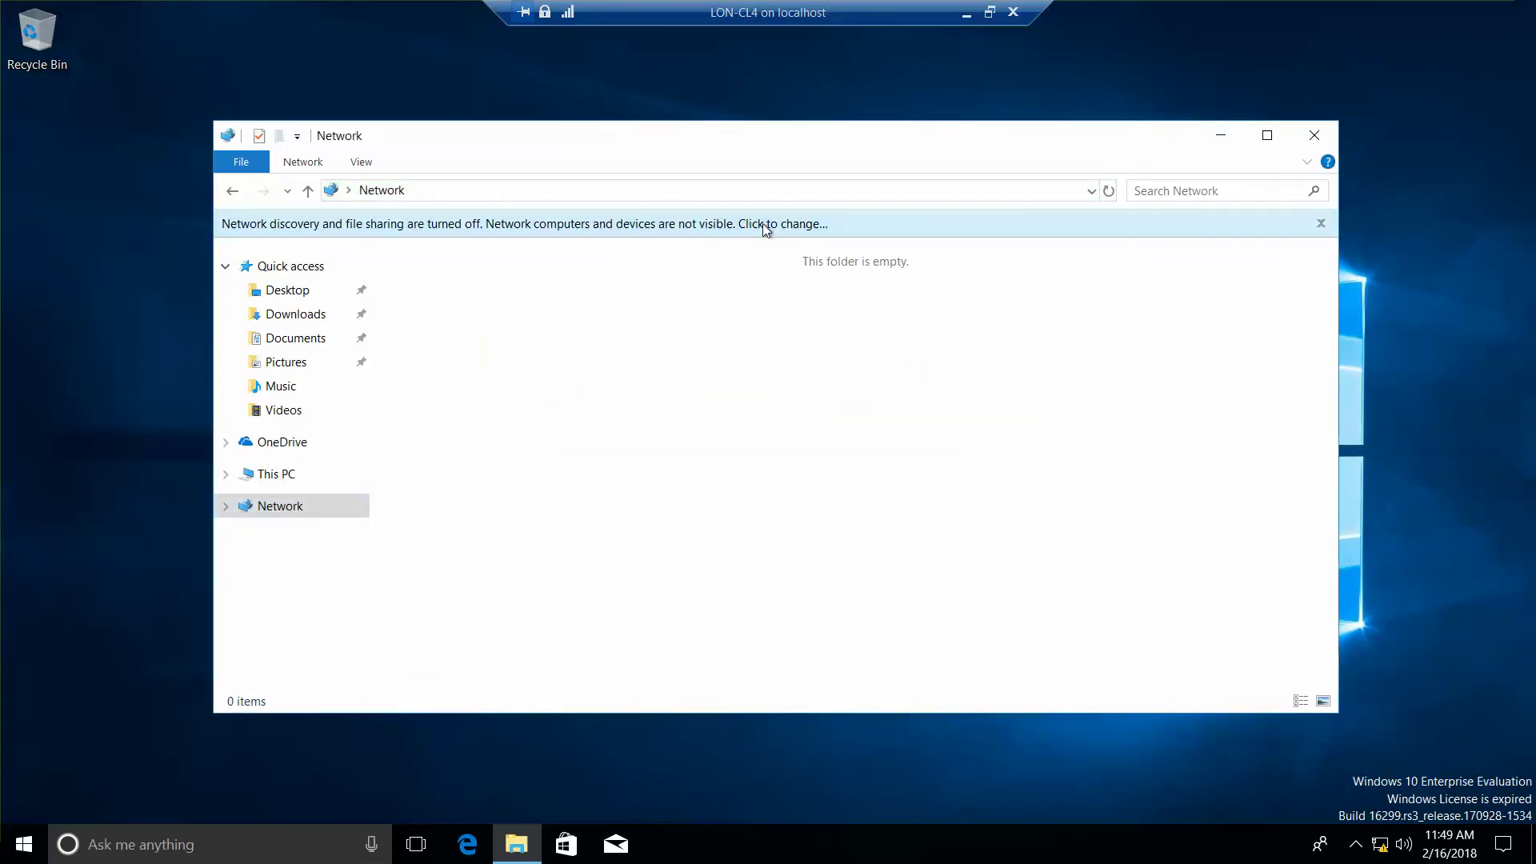
pyautogui.click(763, 225)
# Step: Turn on network discovery and file sharing, then retry \\lon-cl1 and cancel the error again
pyautogui.click(791, 236)
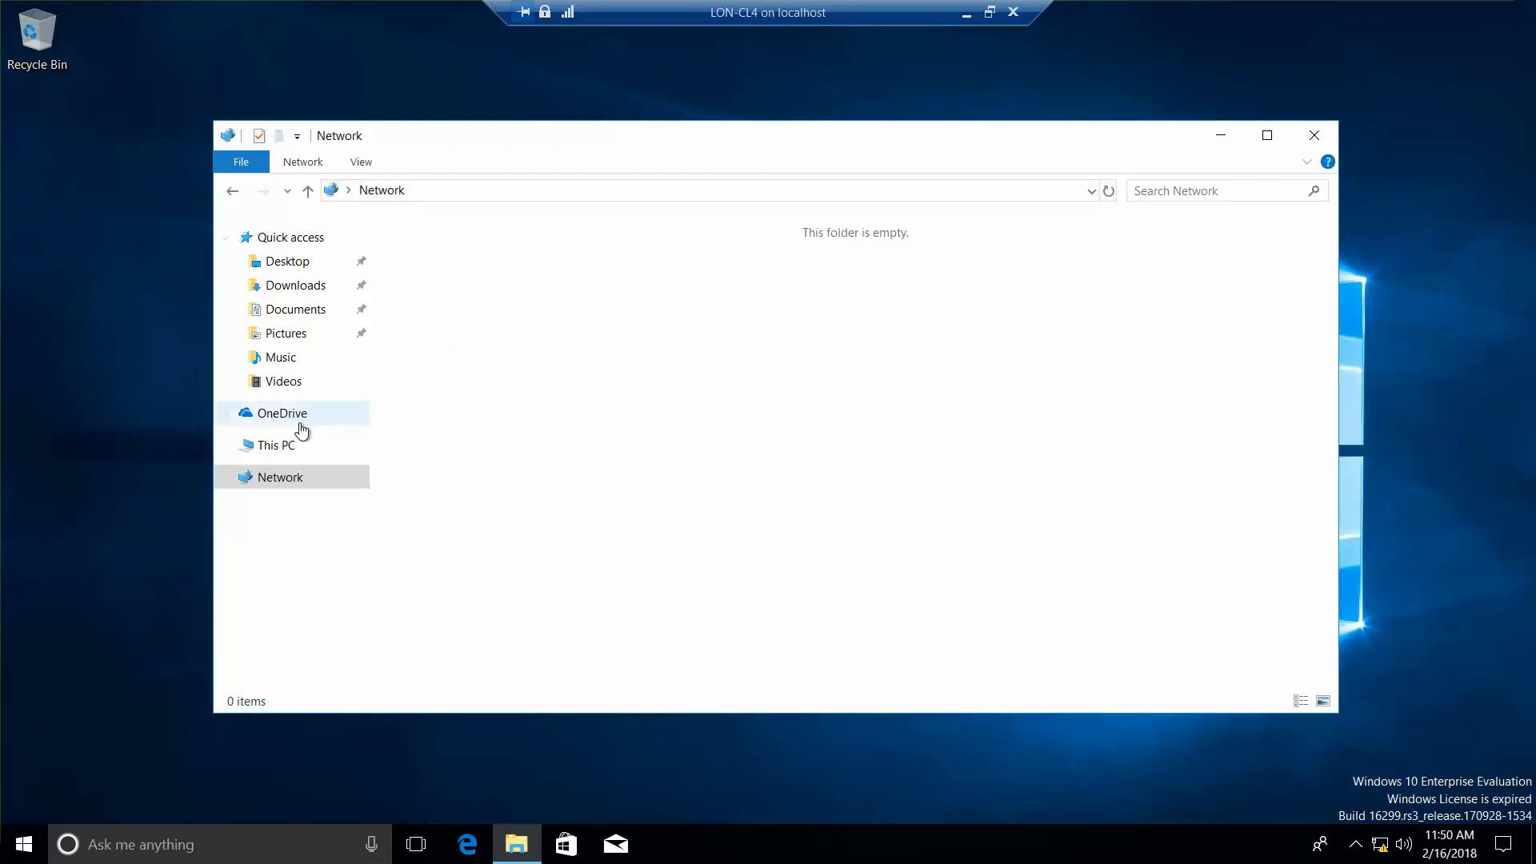
pyautogui.click(500, 190)
pyautogui.write('\\')
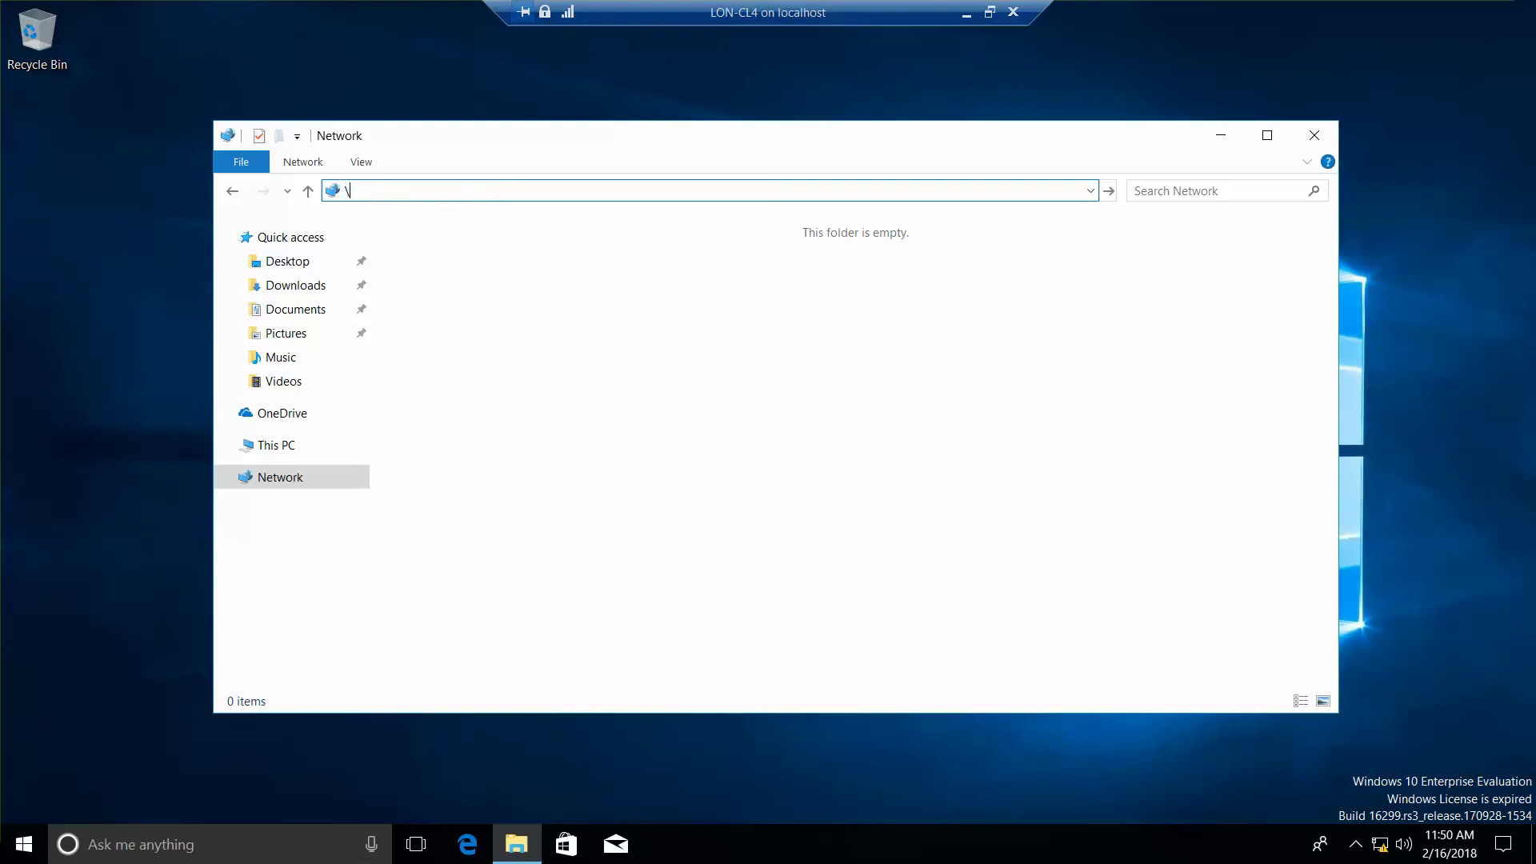
pyautogui.write('lon-cl1')
pyautogui.press('Return')
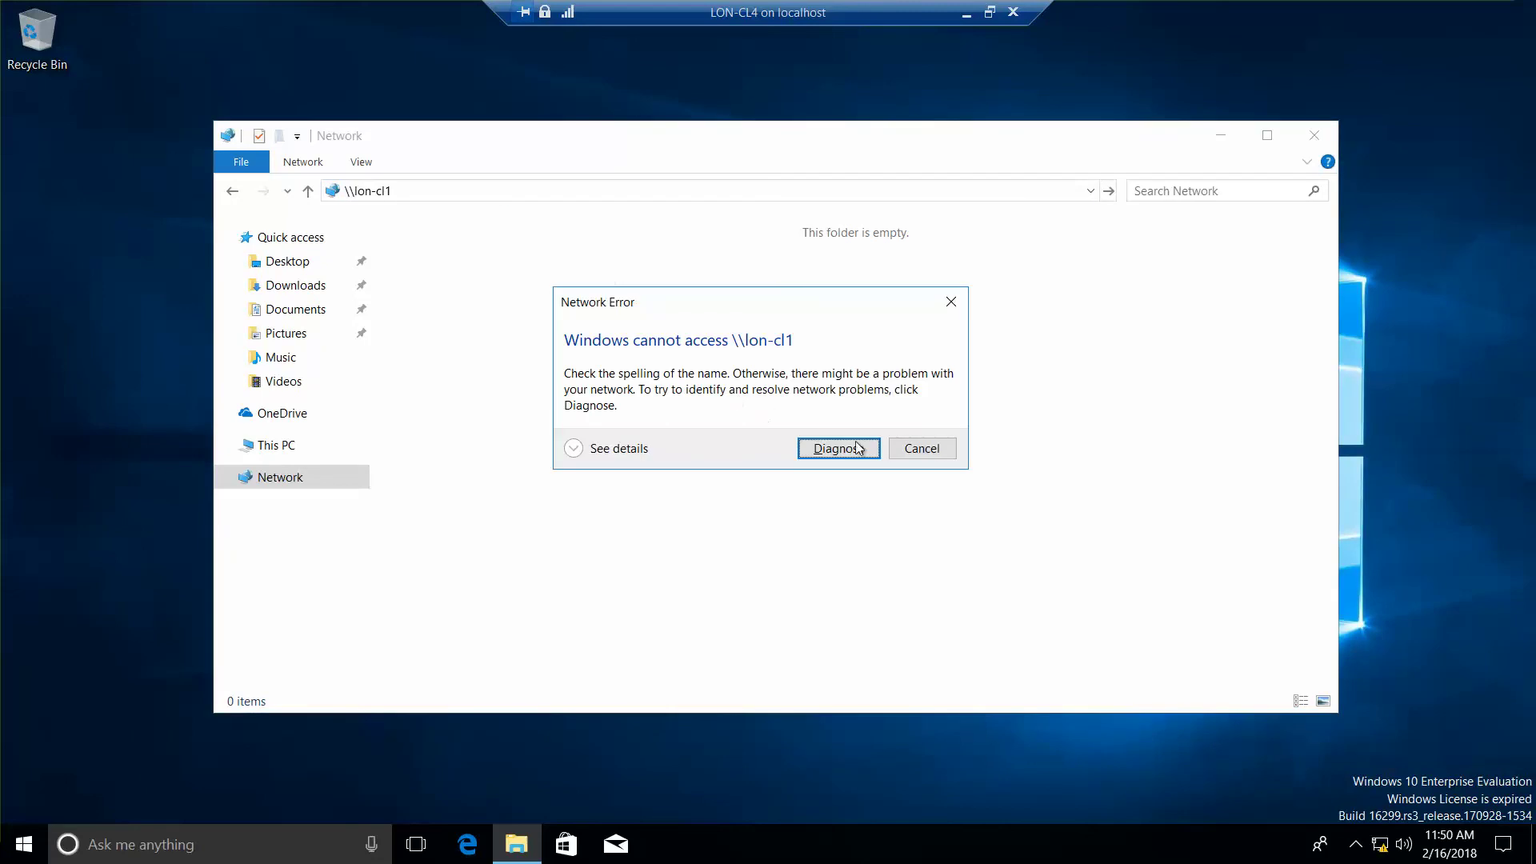
pyautogui.click(922, 449)
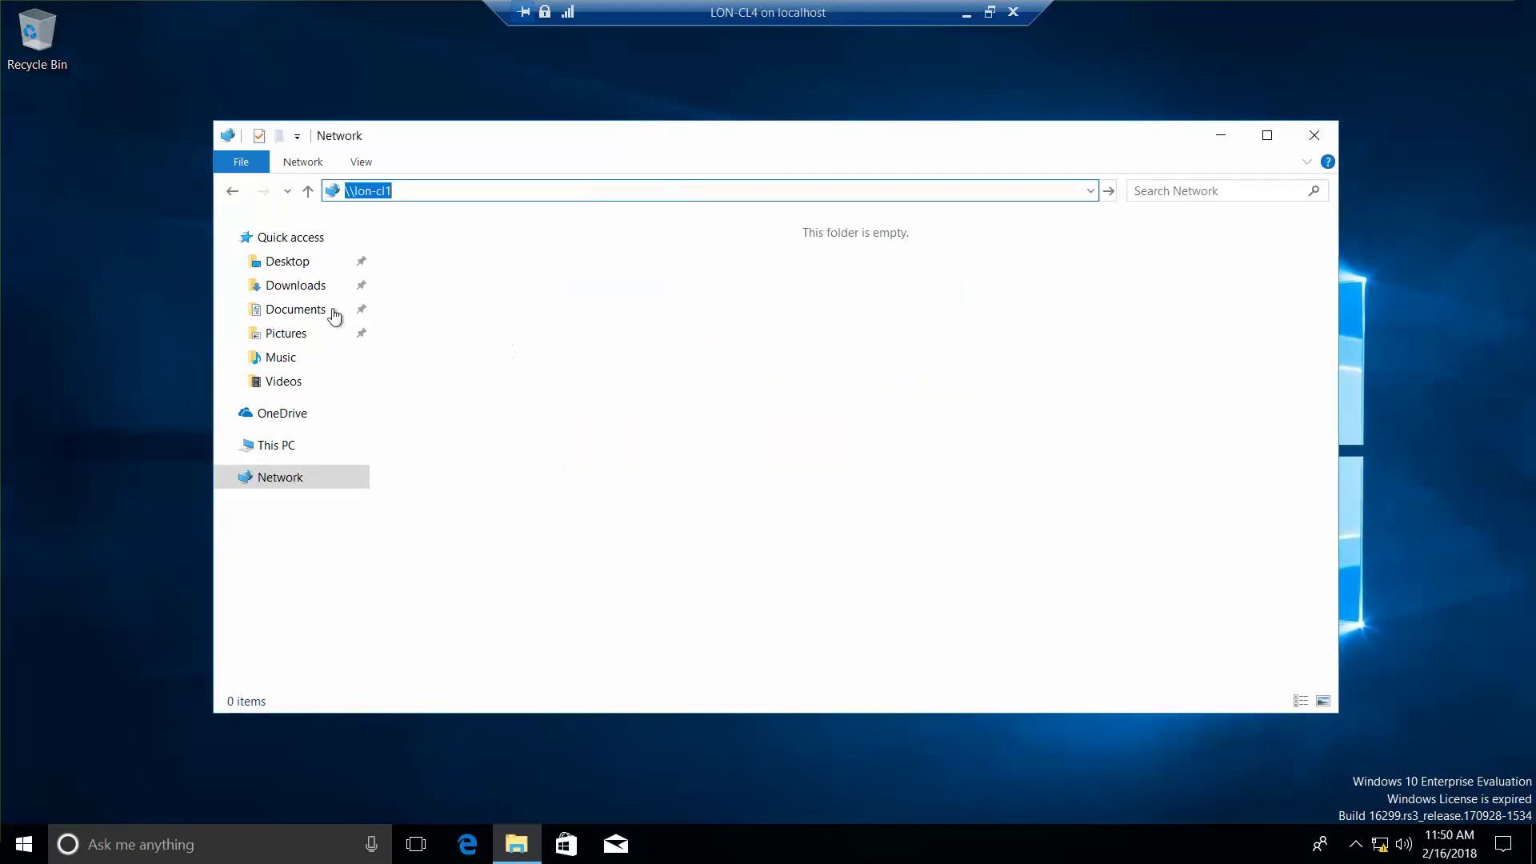
# Step: Open Task Manager from the Start button menu and show its Services tab in full details
pyautogui.rightClick(19, 848)
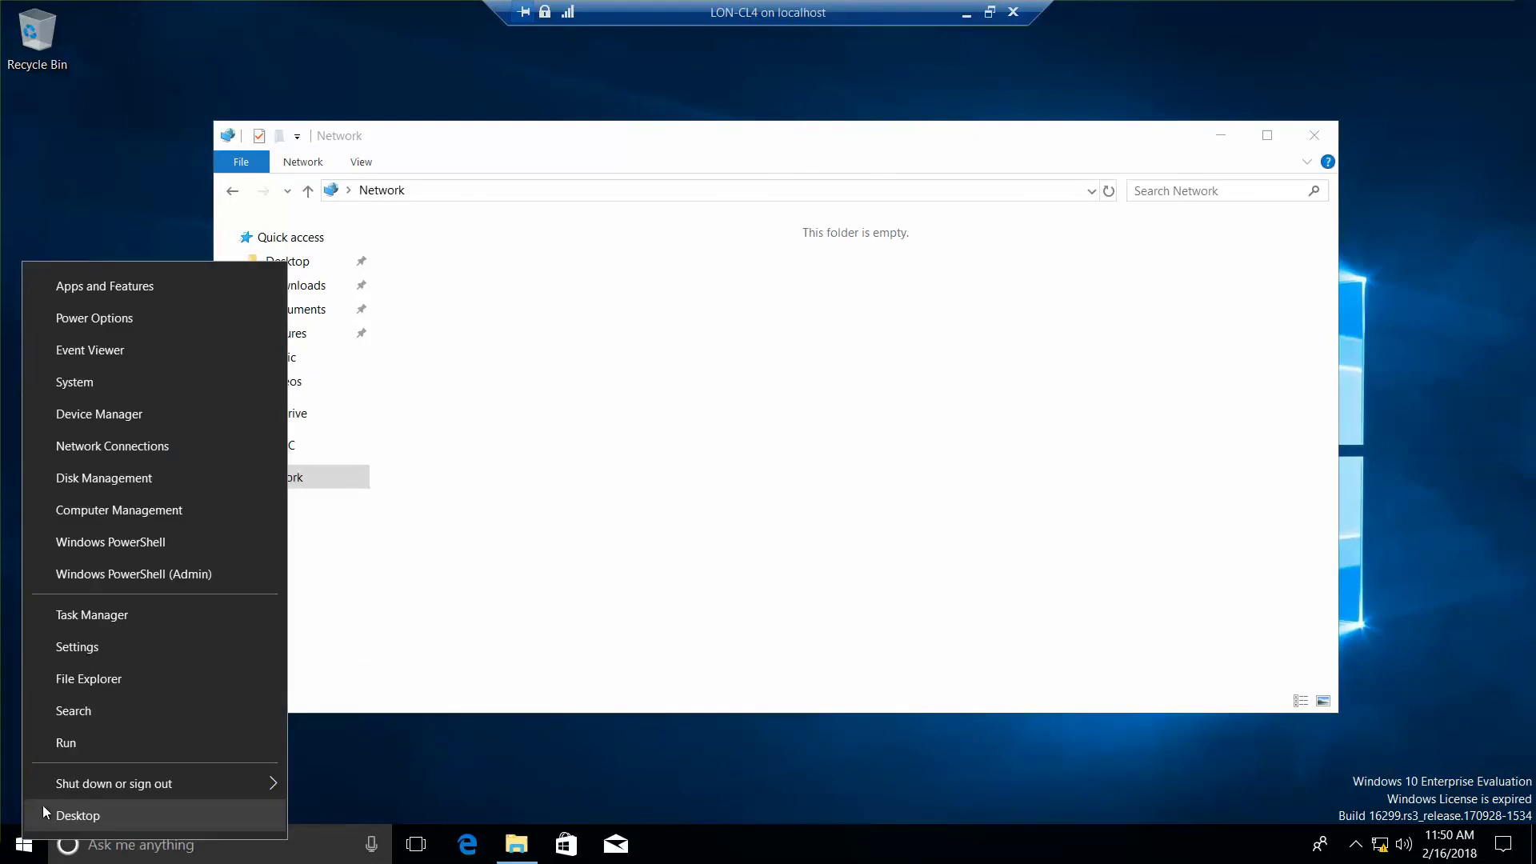
pyautogui.click(114, 612)
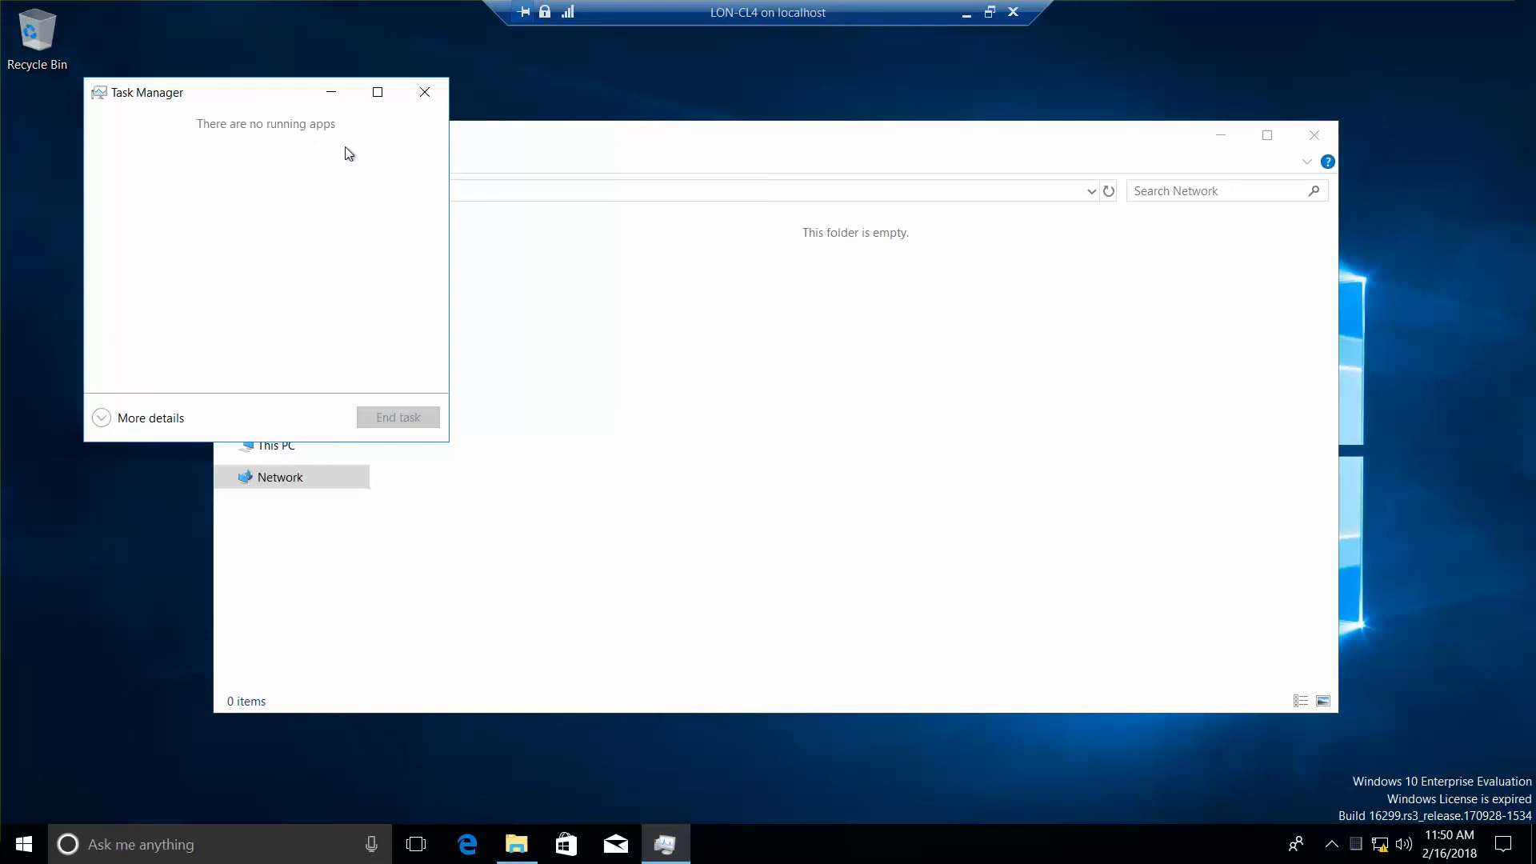
pyautogui.click(159, 425)
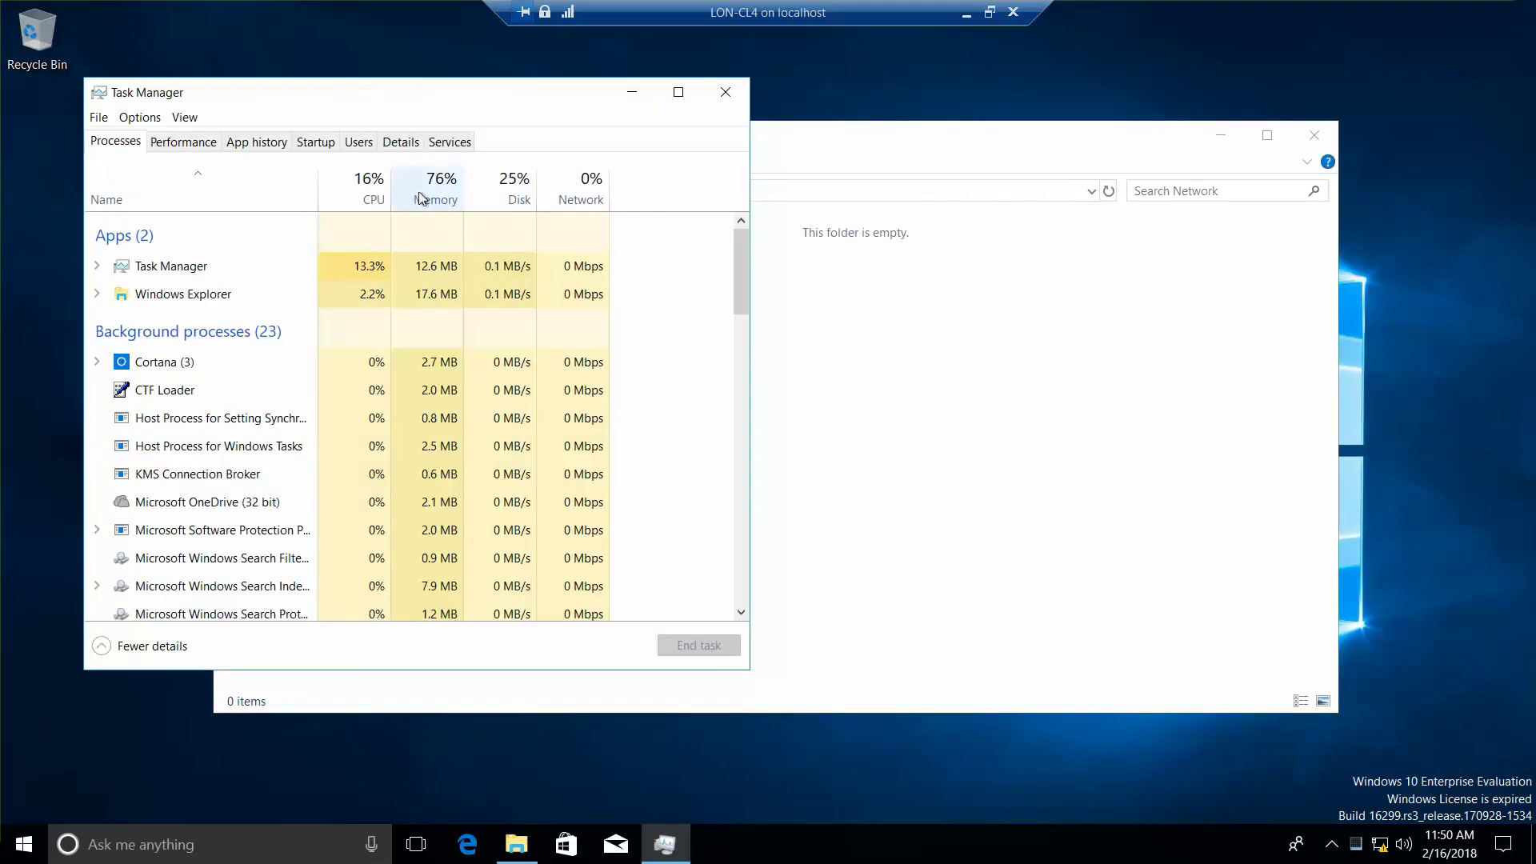
pyautogui.click(452, 145)
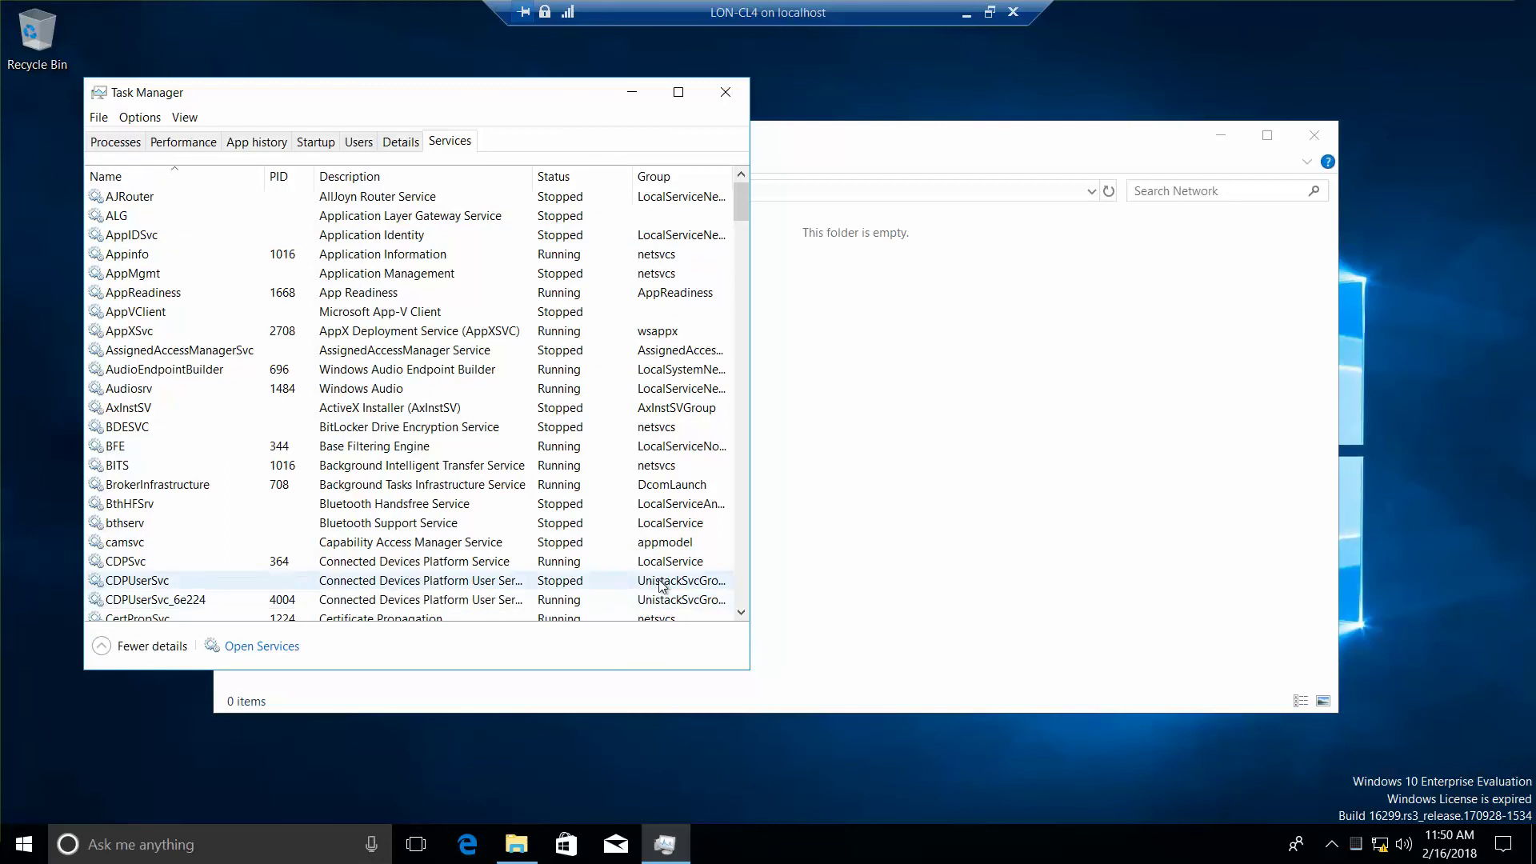
pyautogui.click(741, 613)
pyautogui.moveTo(741, 613); pyautogui.dragTo(741, 617)
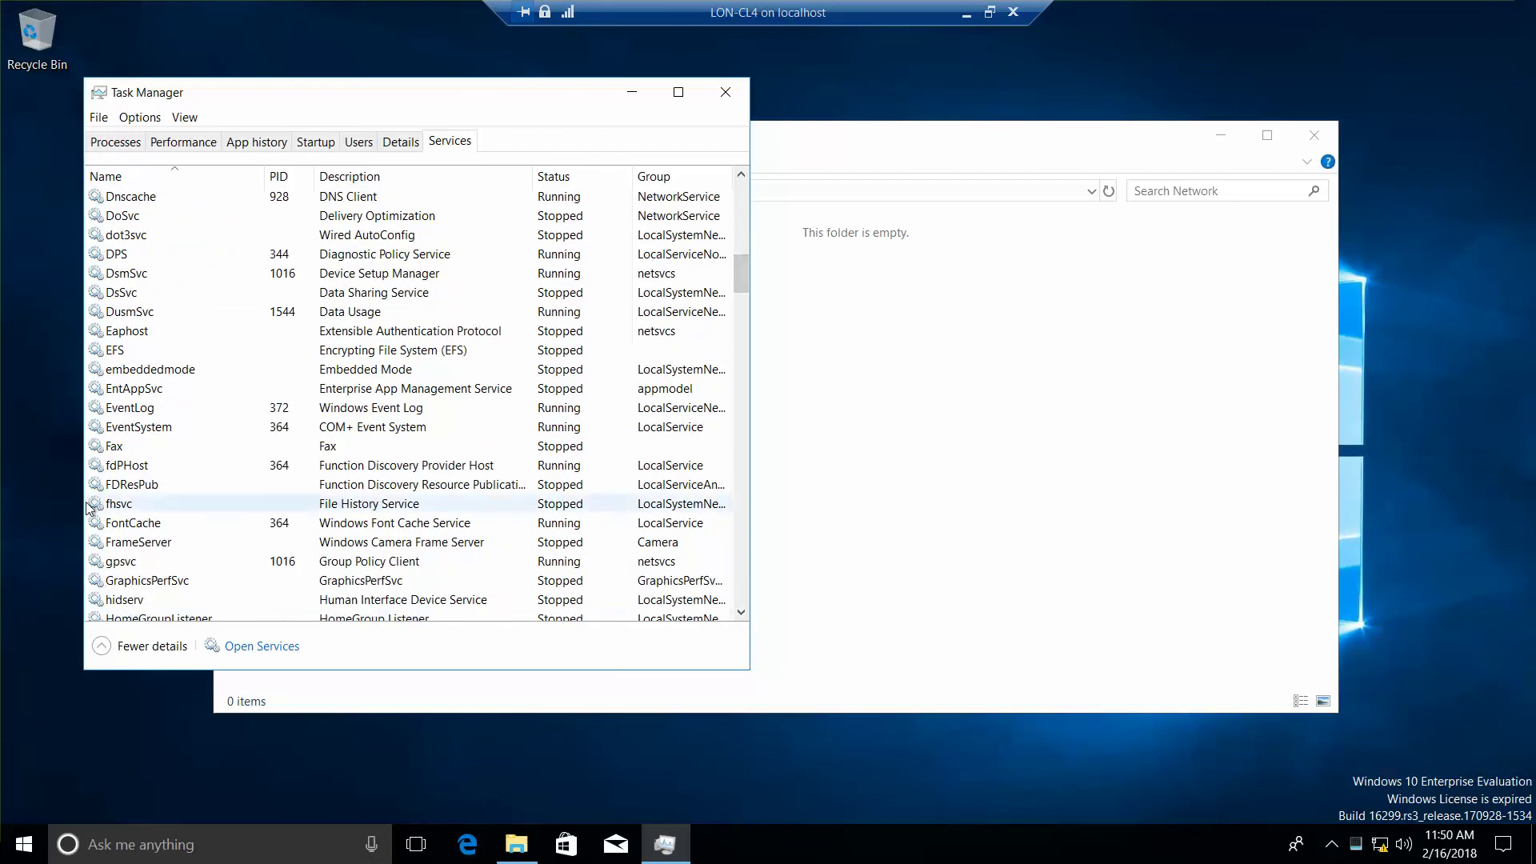
# Step: Restart the fdPHost service, start the FDResPub service, and close Task Manager
pyautogui.click(137, 472)
pyautogui.rightClick(138, 471)
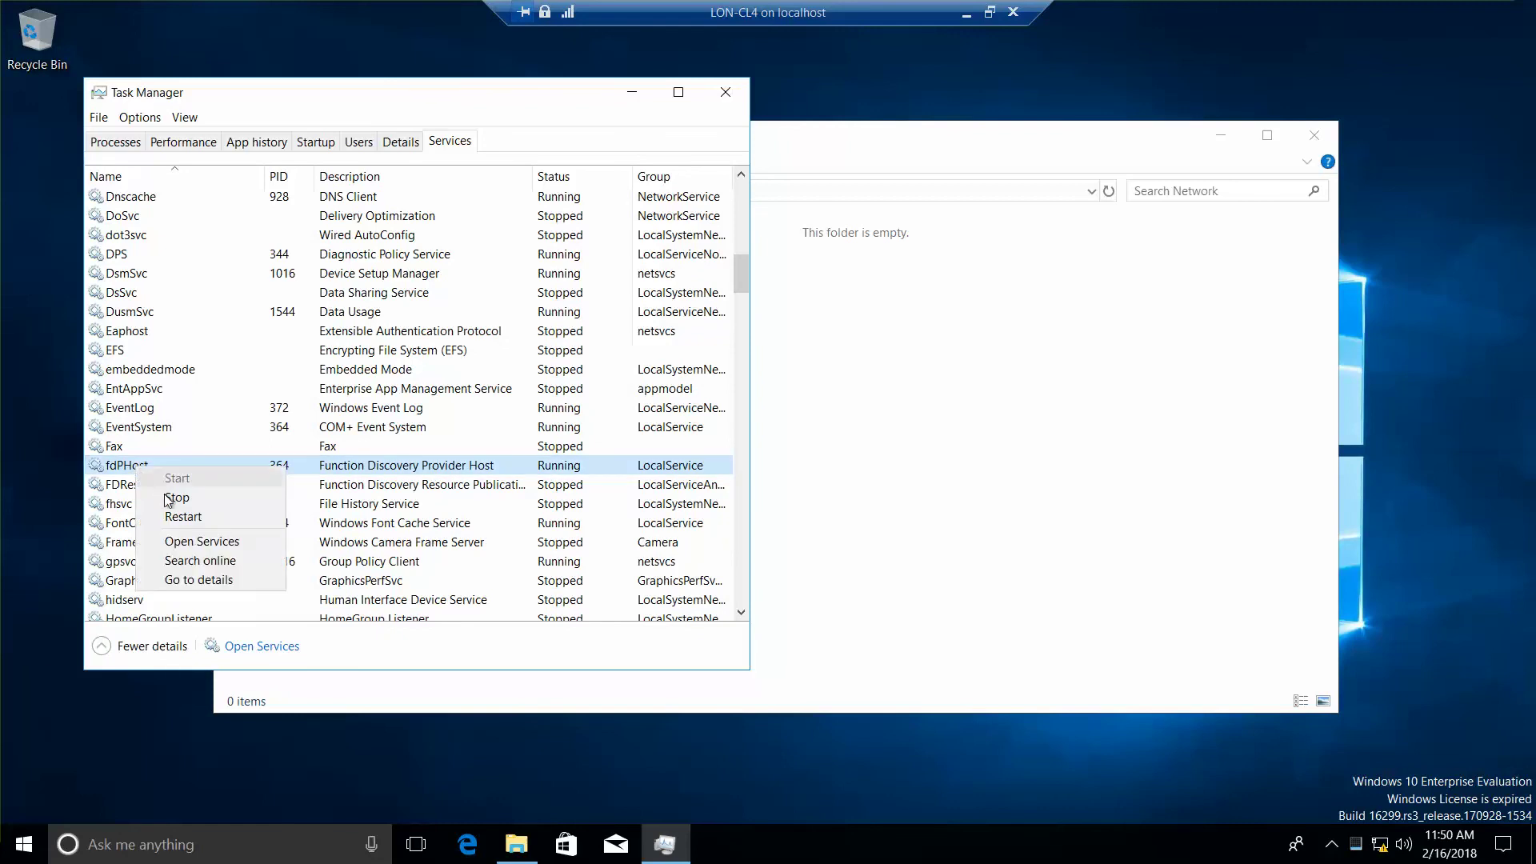
pyautogui.click(179, 515)
pyautogui.click(156, 482)
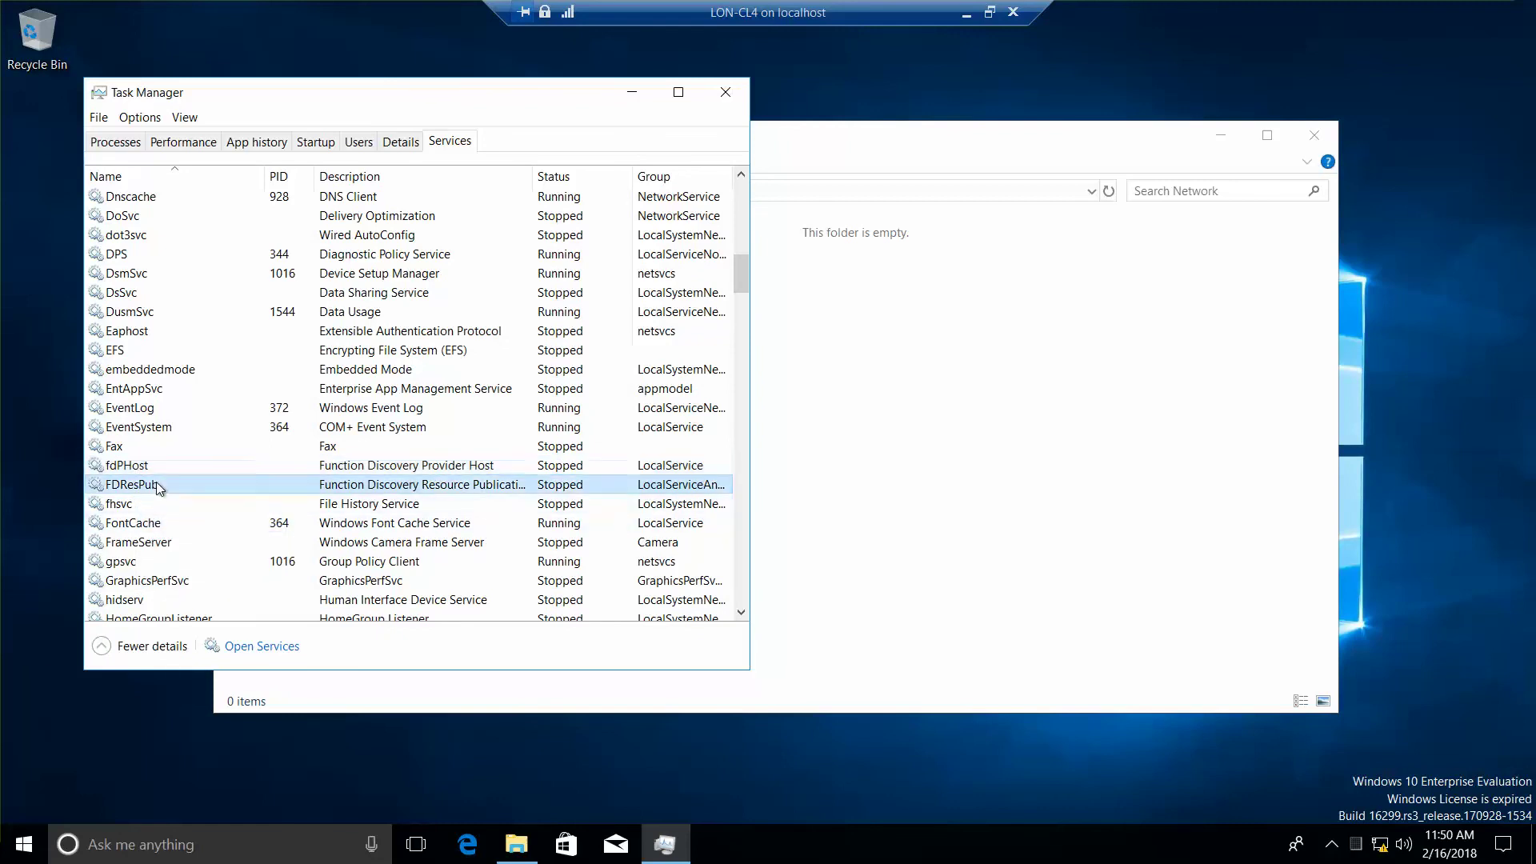
pyautogui.rightClick(156, 482)
pyautogui.click(184, 495)
pyautogui.click(726, 92)
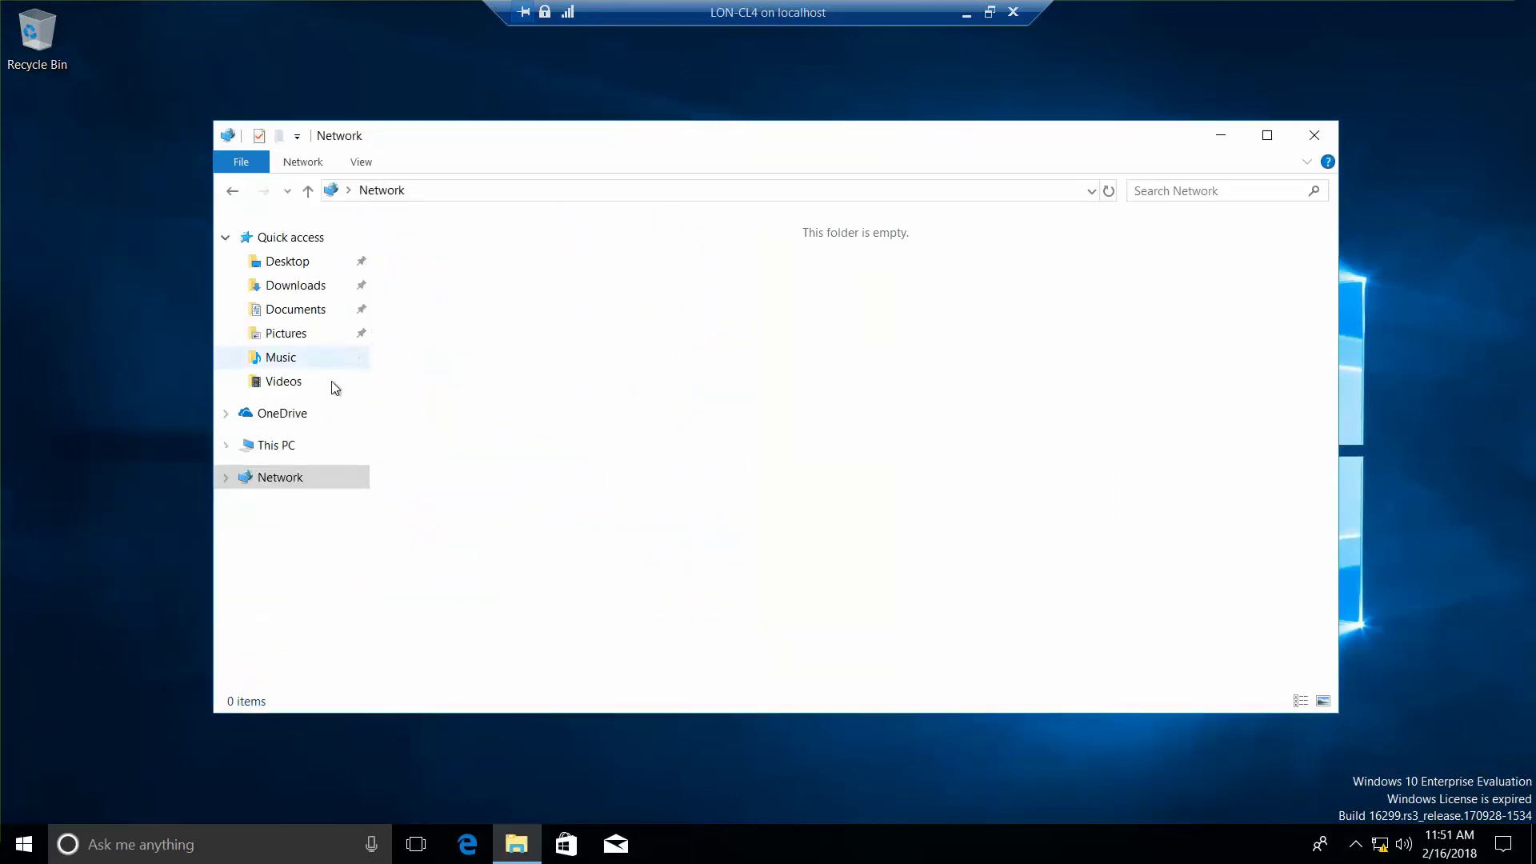
# Step: Expand Network, retry \\lon-cl1, cancel the access error, and switch to the LON-CL1 VM
pyautogui.click(225, 478)
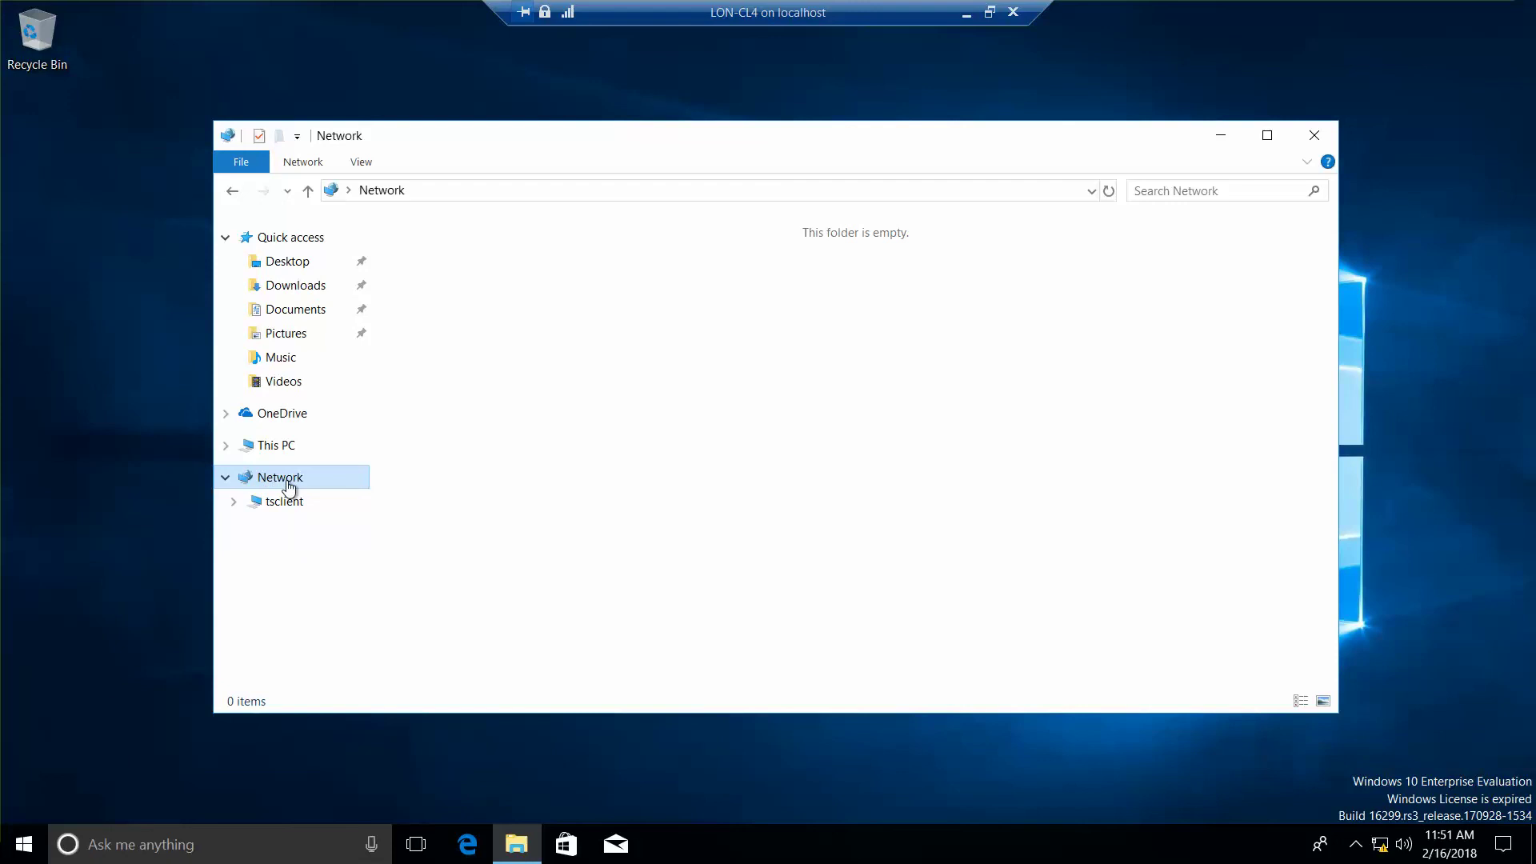
pyautogui.click(503, 190)
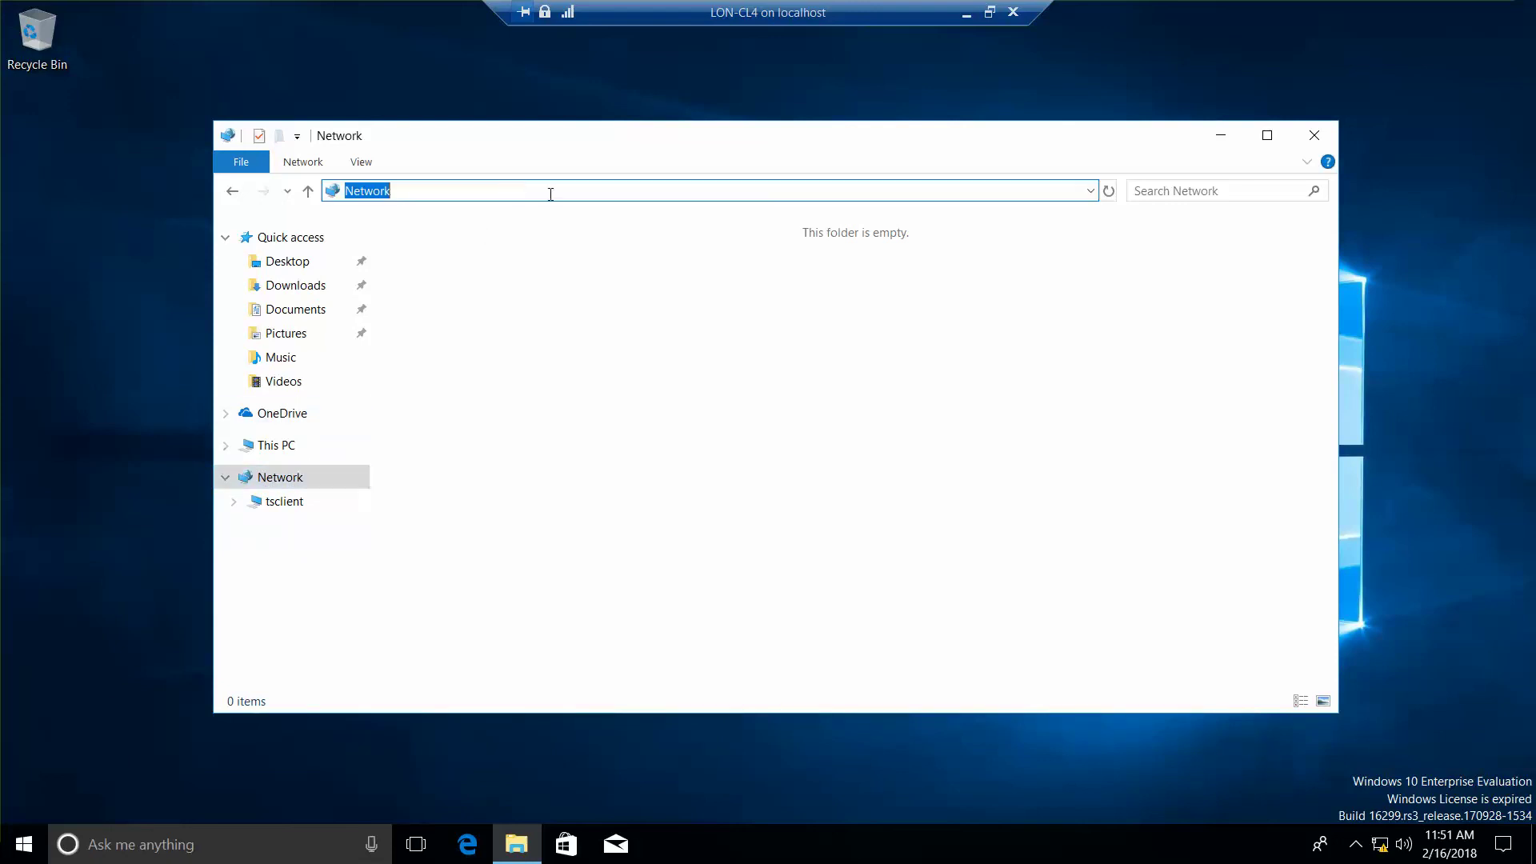
pyautogui.write('\\lon-cl1')
pyautogui.press('Return')
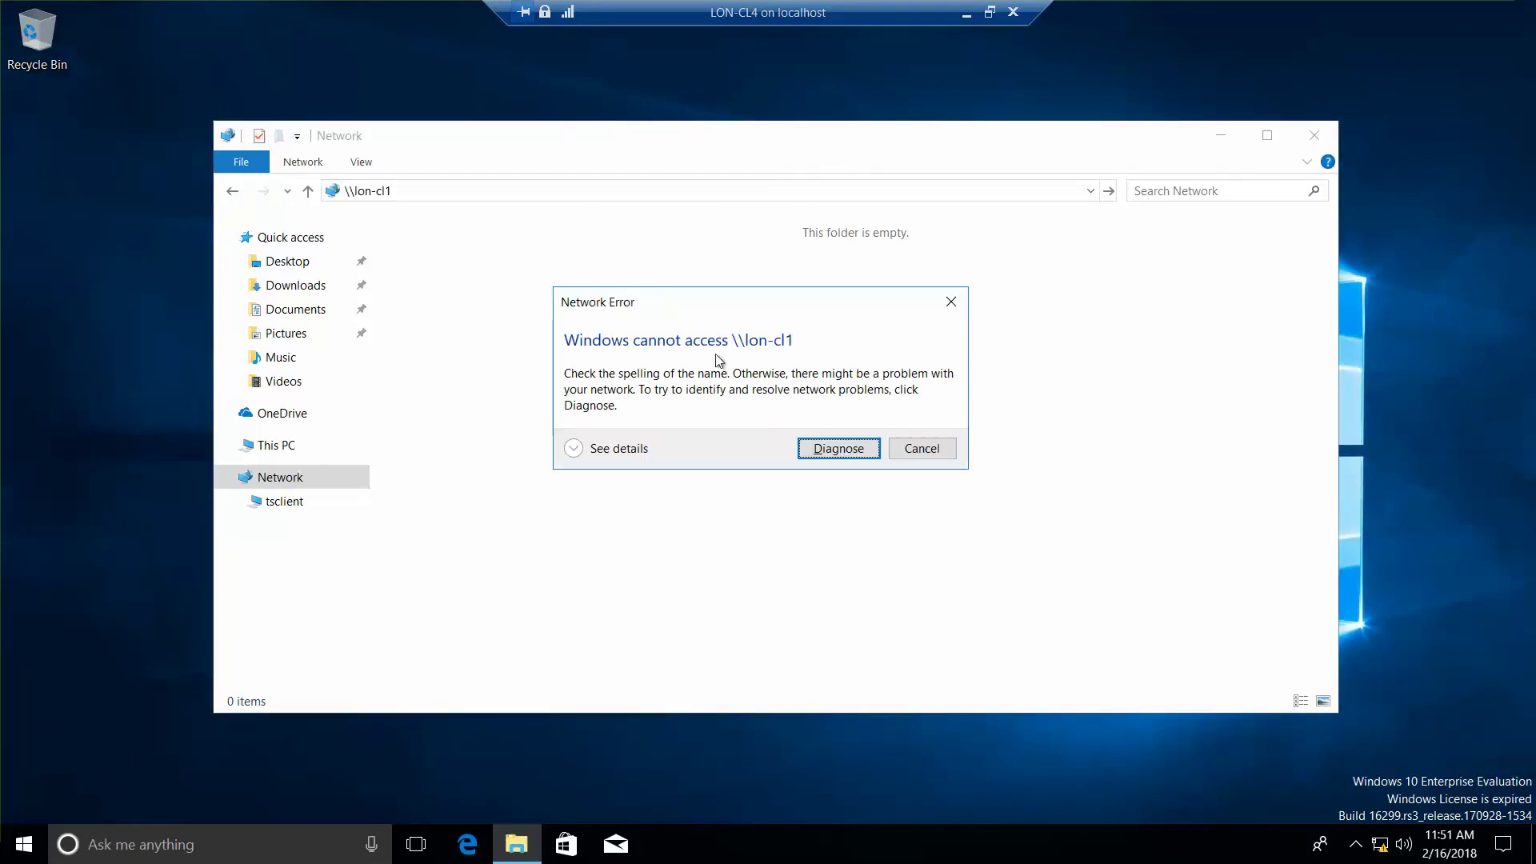
pyautogui.click(933, 450)
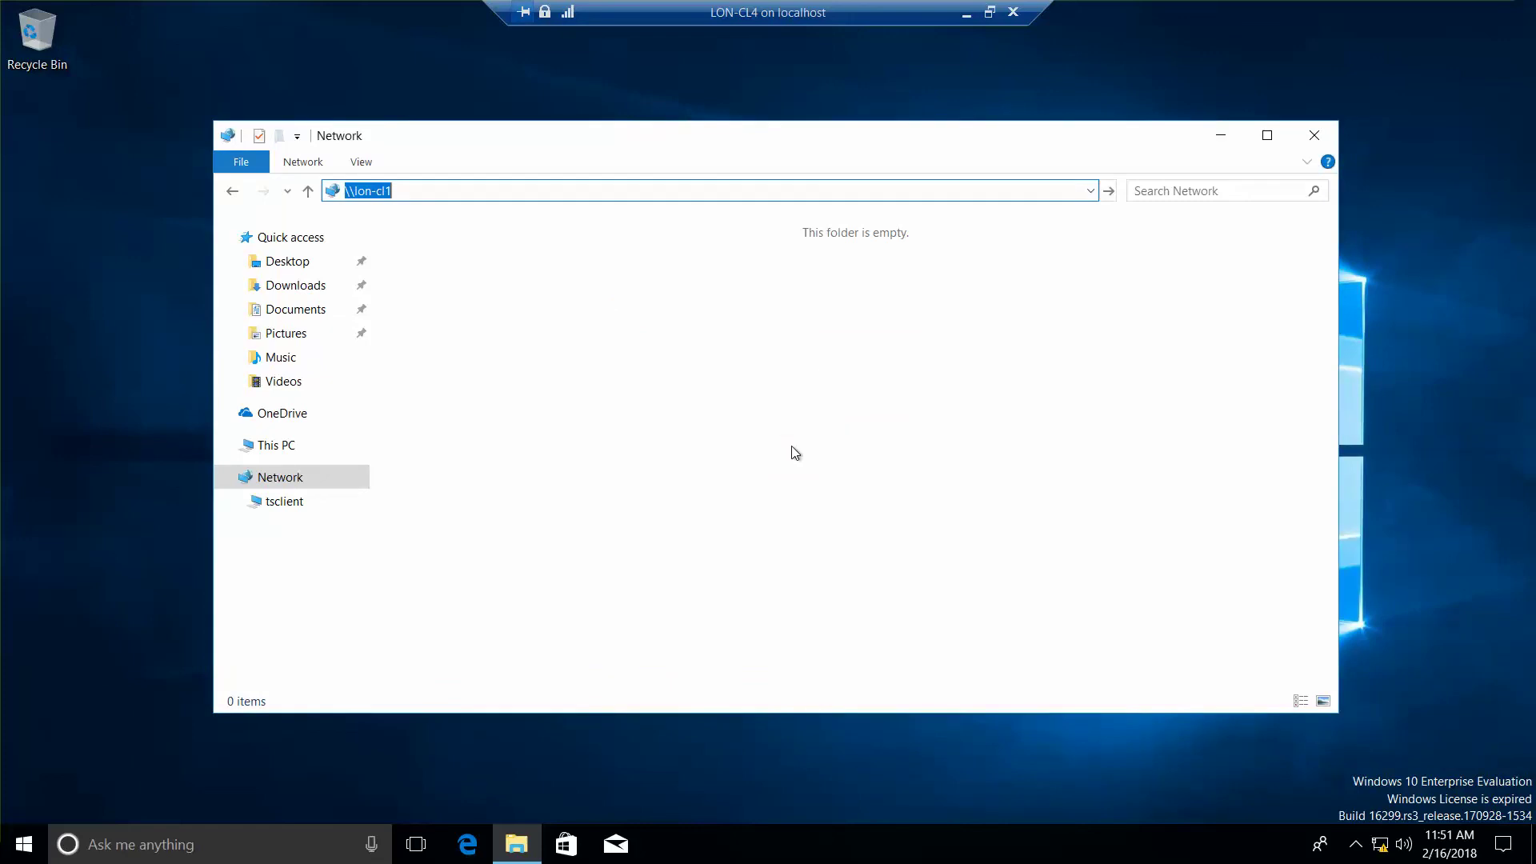
pyautogui.hotkey('alt', 'Tab')
pyautogui.press('Tab')
pyautogui.press('Tab')
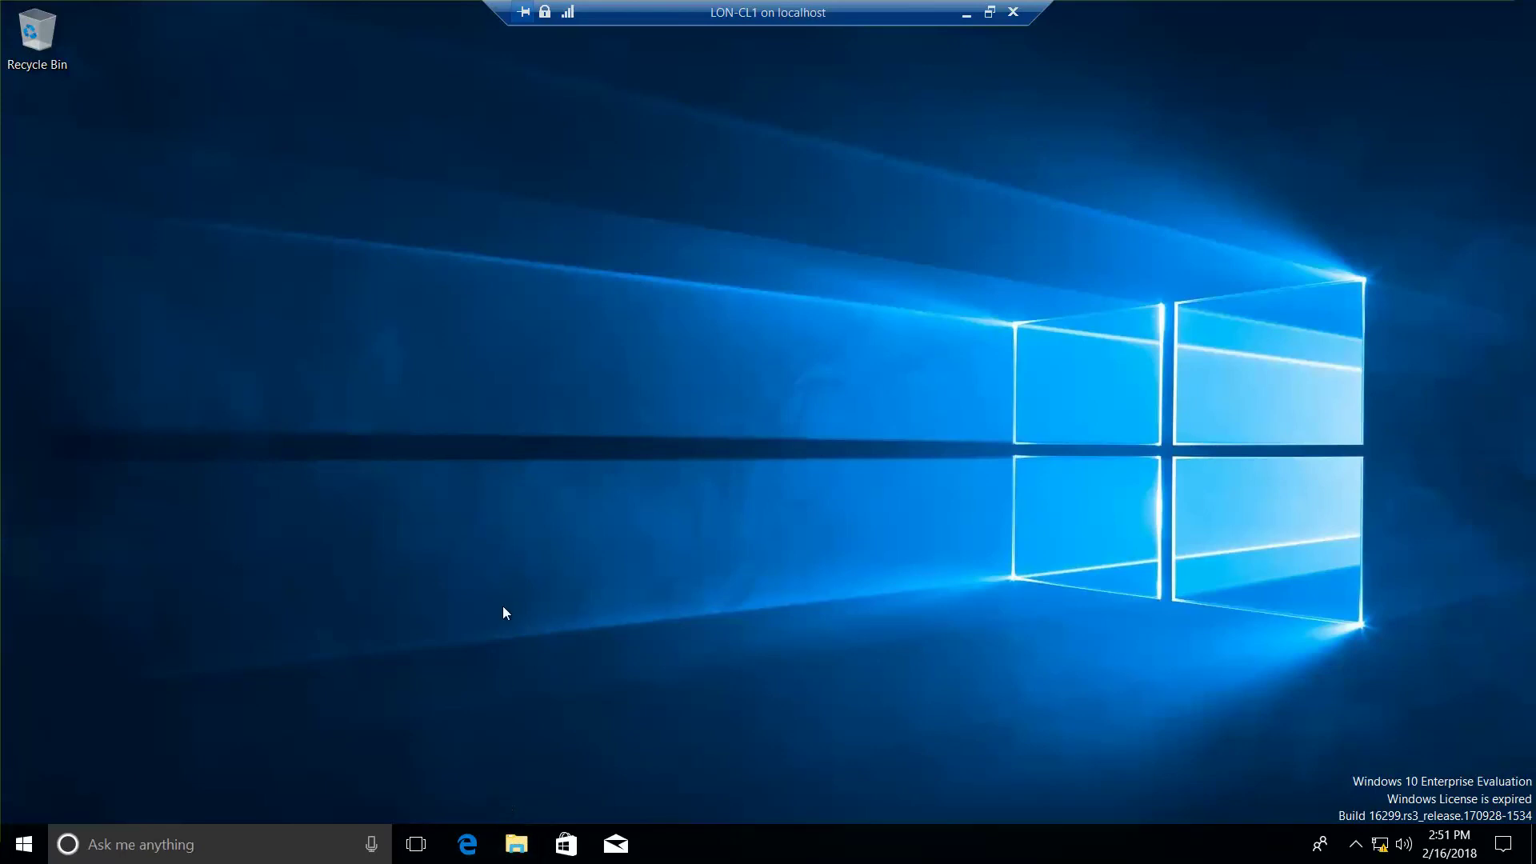
# Step: On LON-CL1, open Network in File Explorer, browse LON-CL4 (no shares), then close Explorer
pyautogui.click(517, 845)
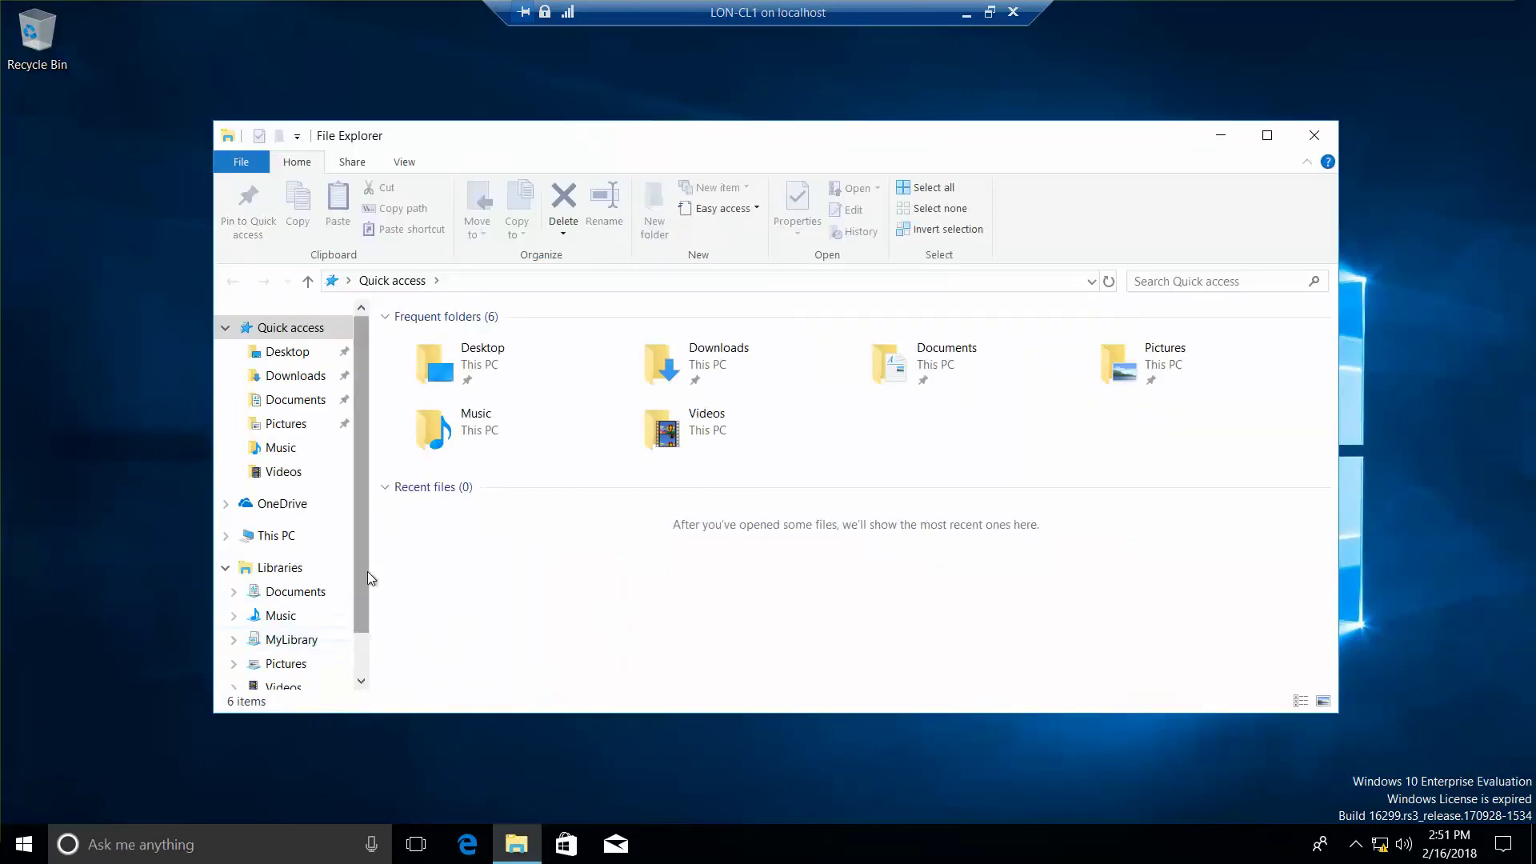
pyautogui.moveTo(358, 565); pyautogui.dragTo(360, 672)
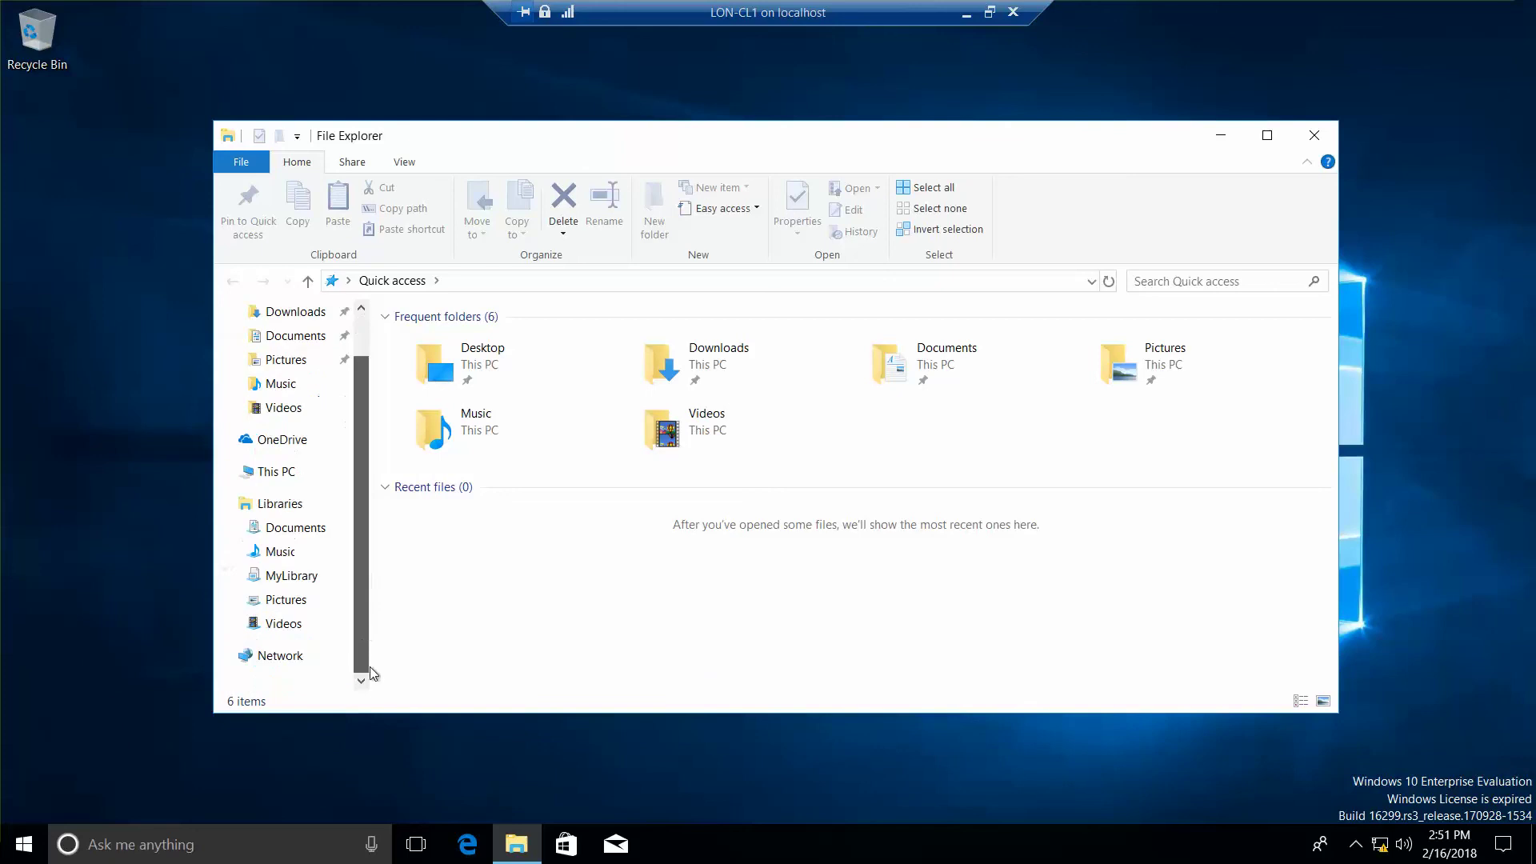
pyautogui.click(296, 657)
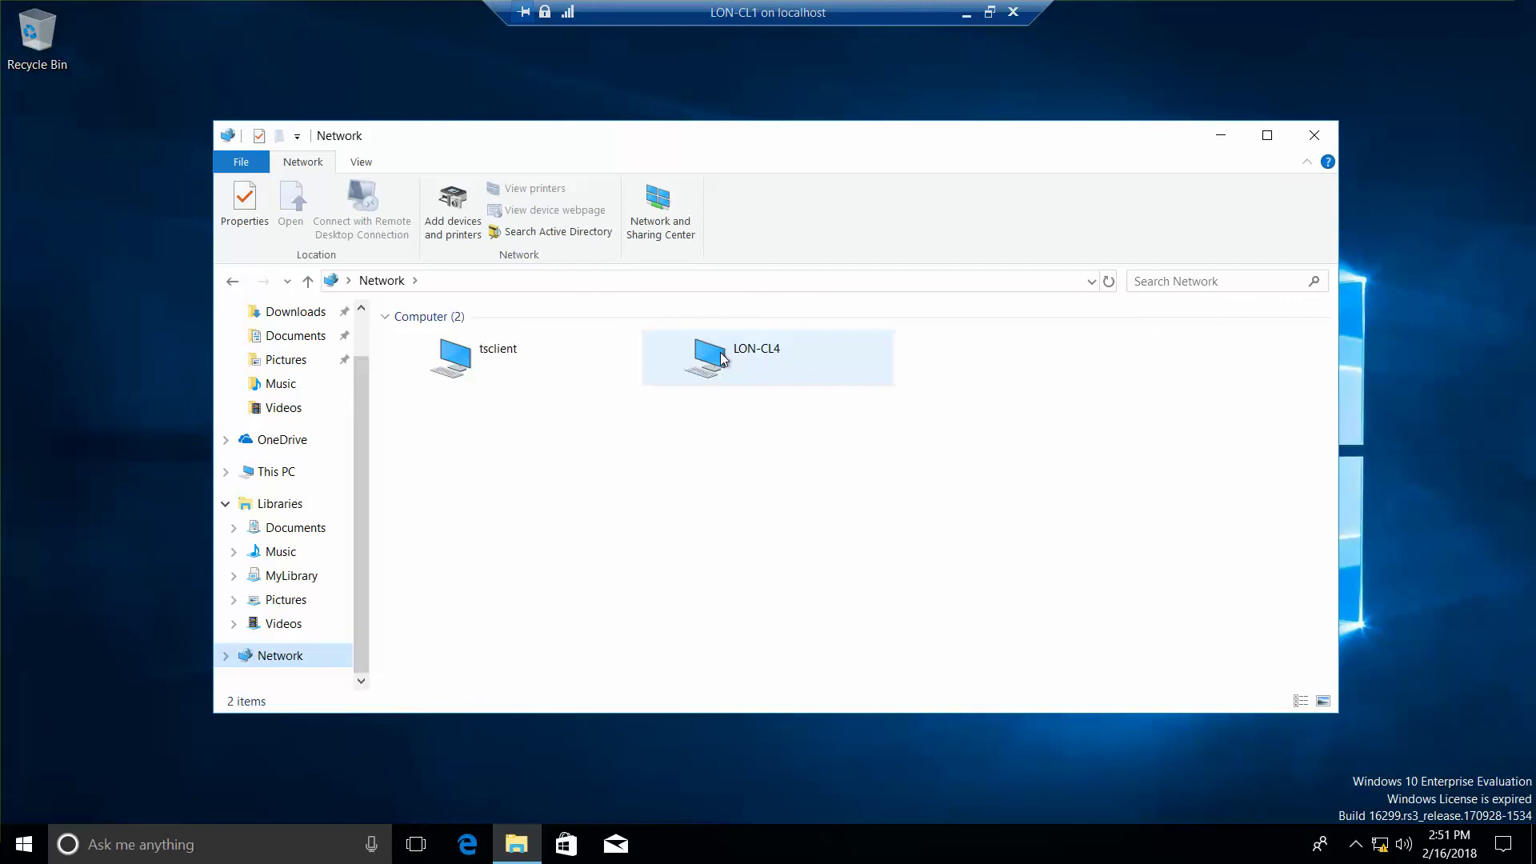
pyautogui.doubleClick(722, 359)
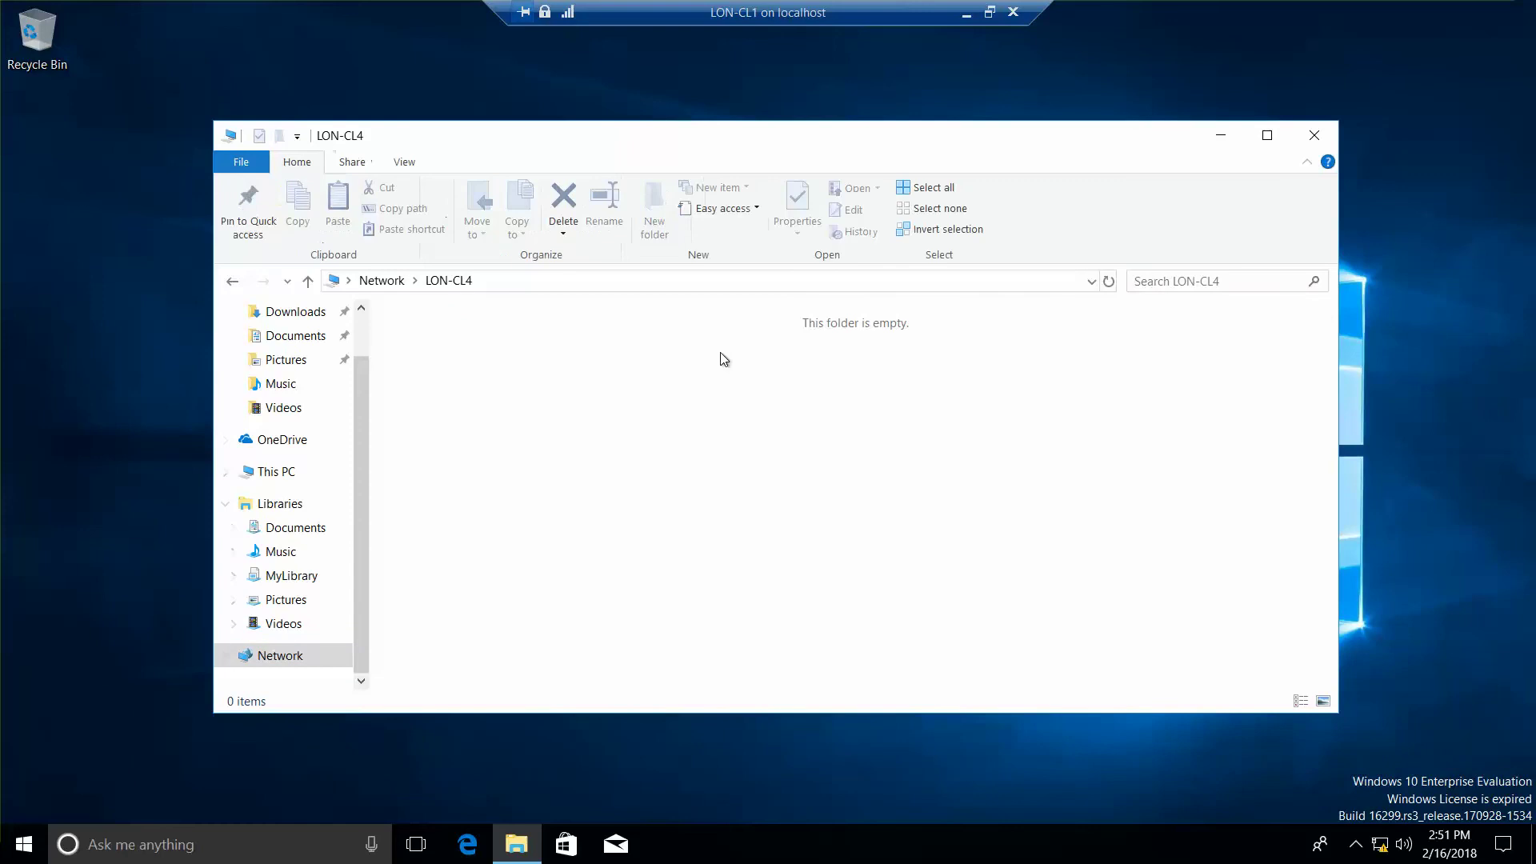
pyautogui.click(232, 281)
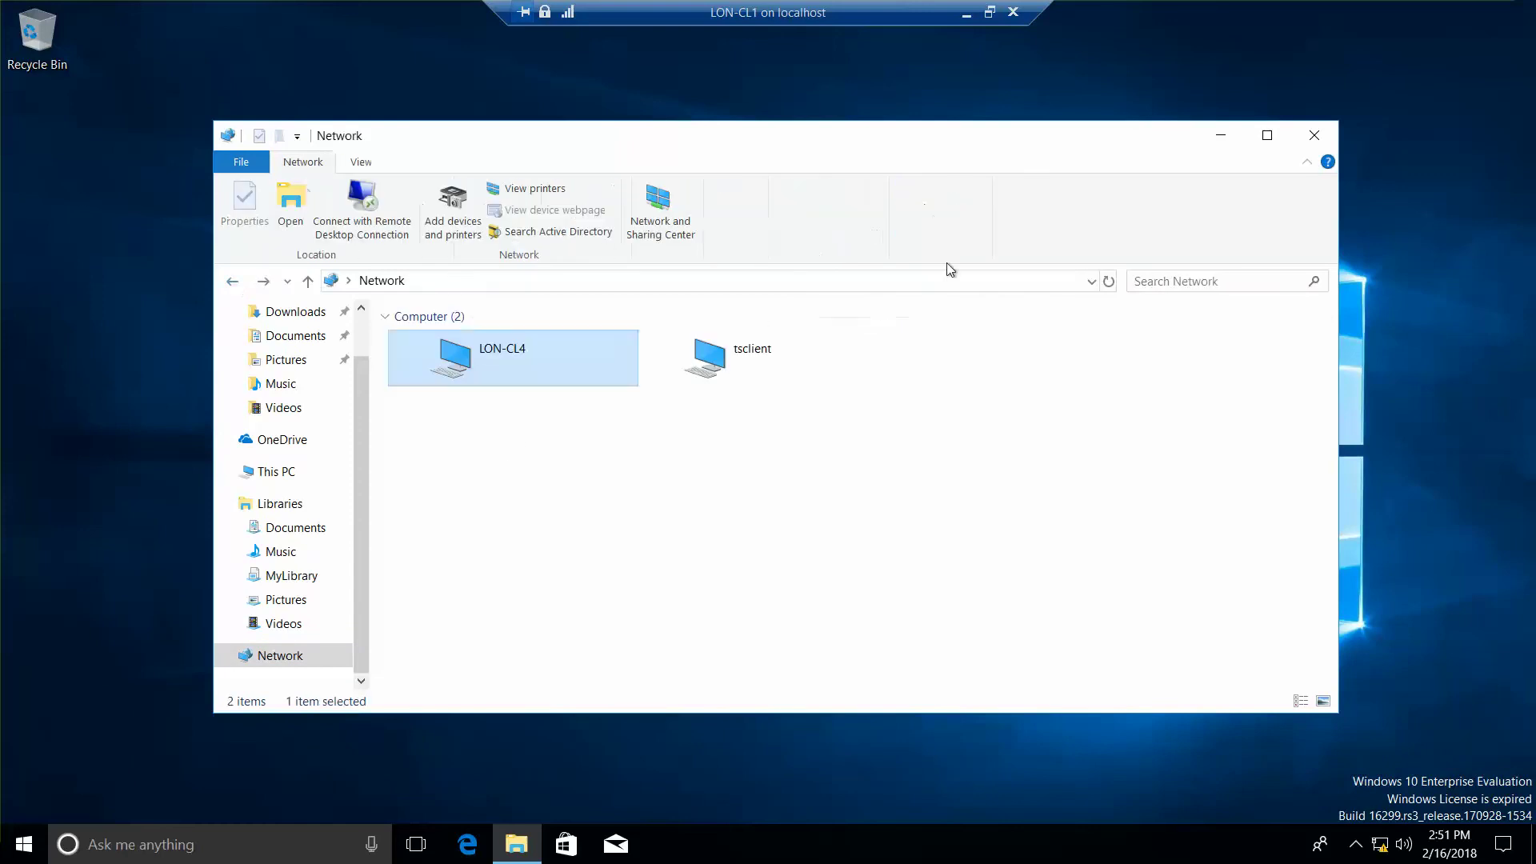
pyautogui.click(1315, 135)
pyautogui.hotkey('alt', 'Tab')
pyautogui.hotkey('alt', 'Tab')
pyautogui.hotkey('alt', 'Tab')
pyautogui.hotkey('alt', 'Tab')
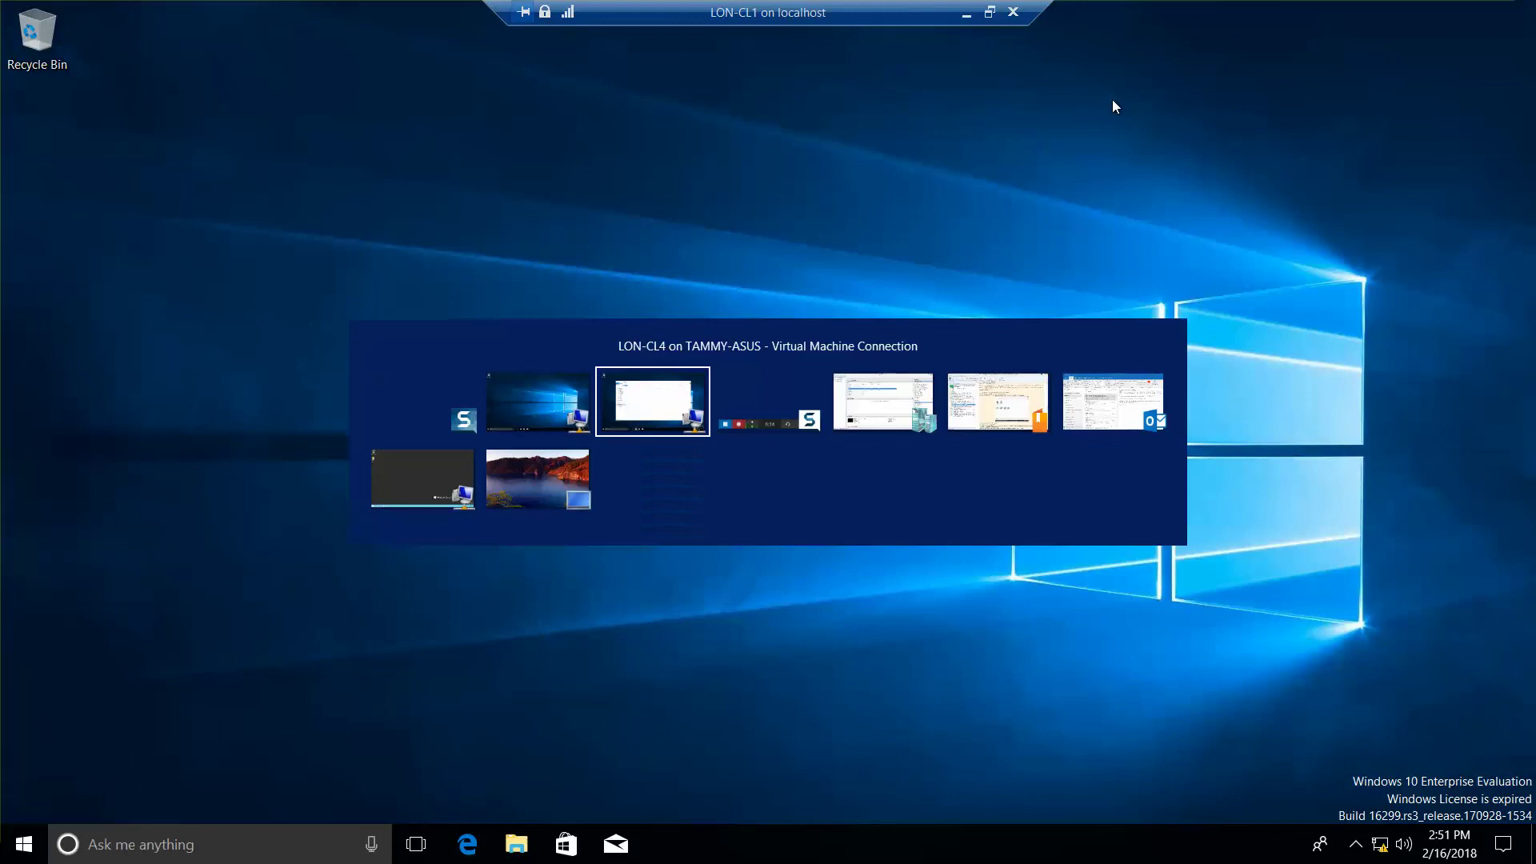
pyautogui.hotkey('alt', 'Tab')
pyautogui.hotkey('alt', 'Tab')
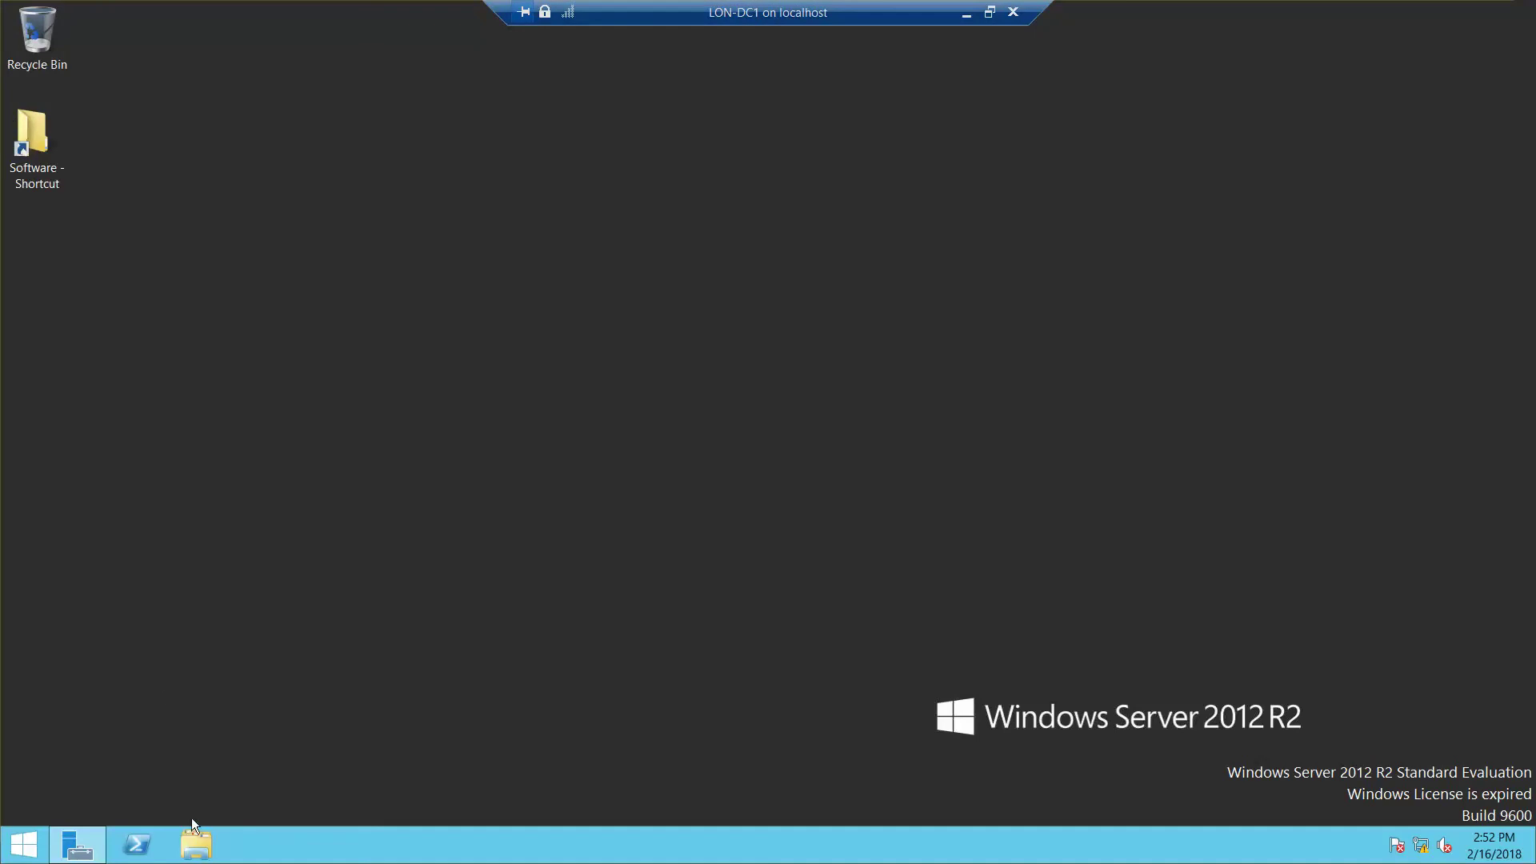
pyautogui.click(197, 850)
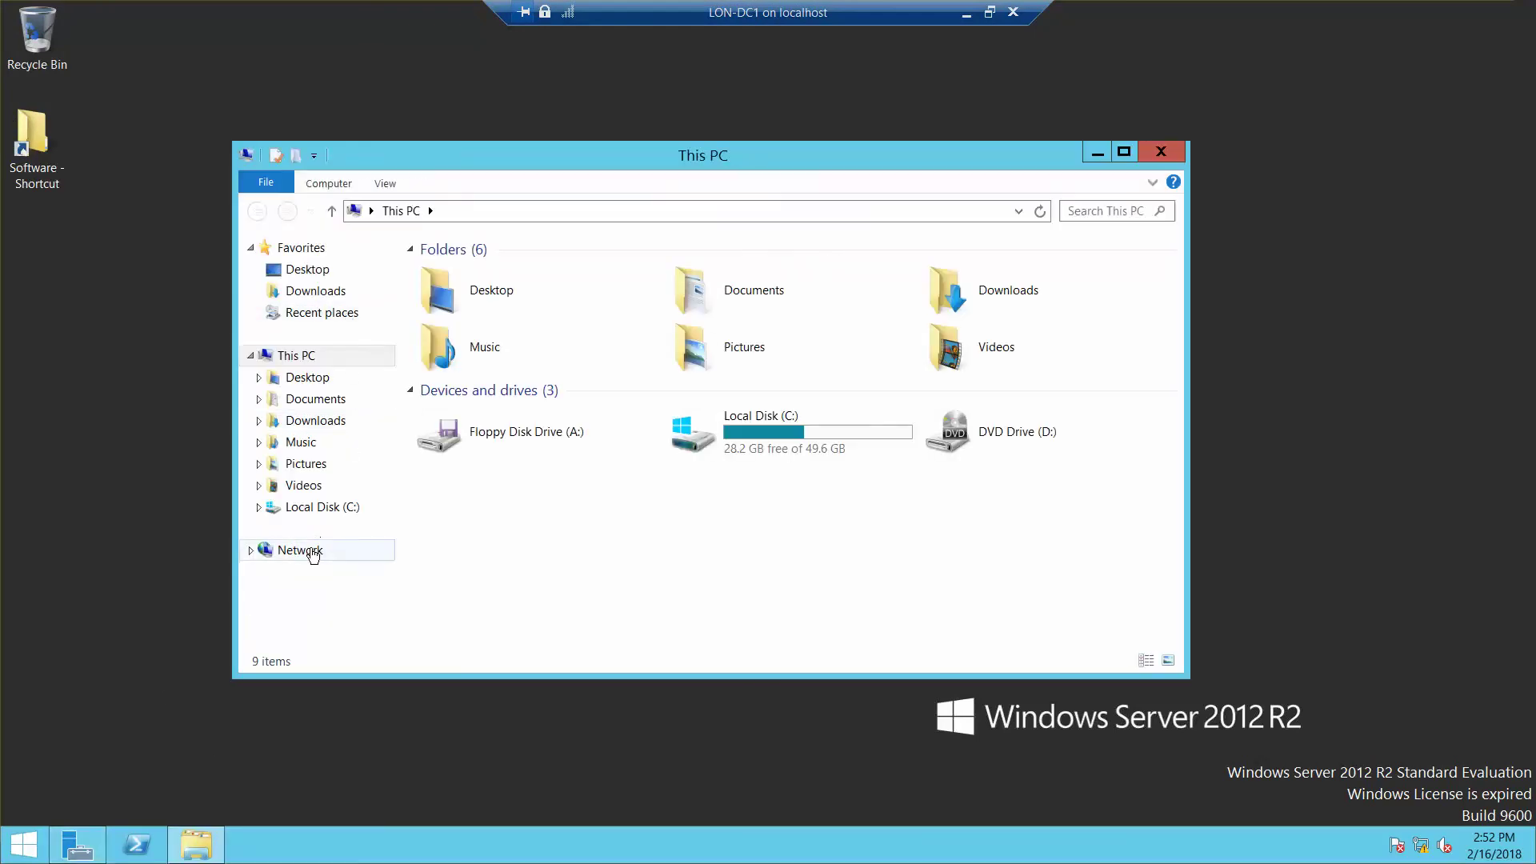
pyautogui.click(308, 552)
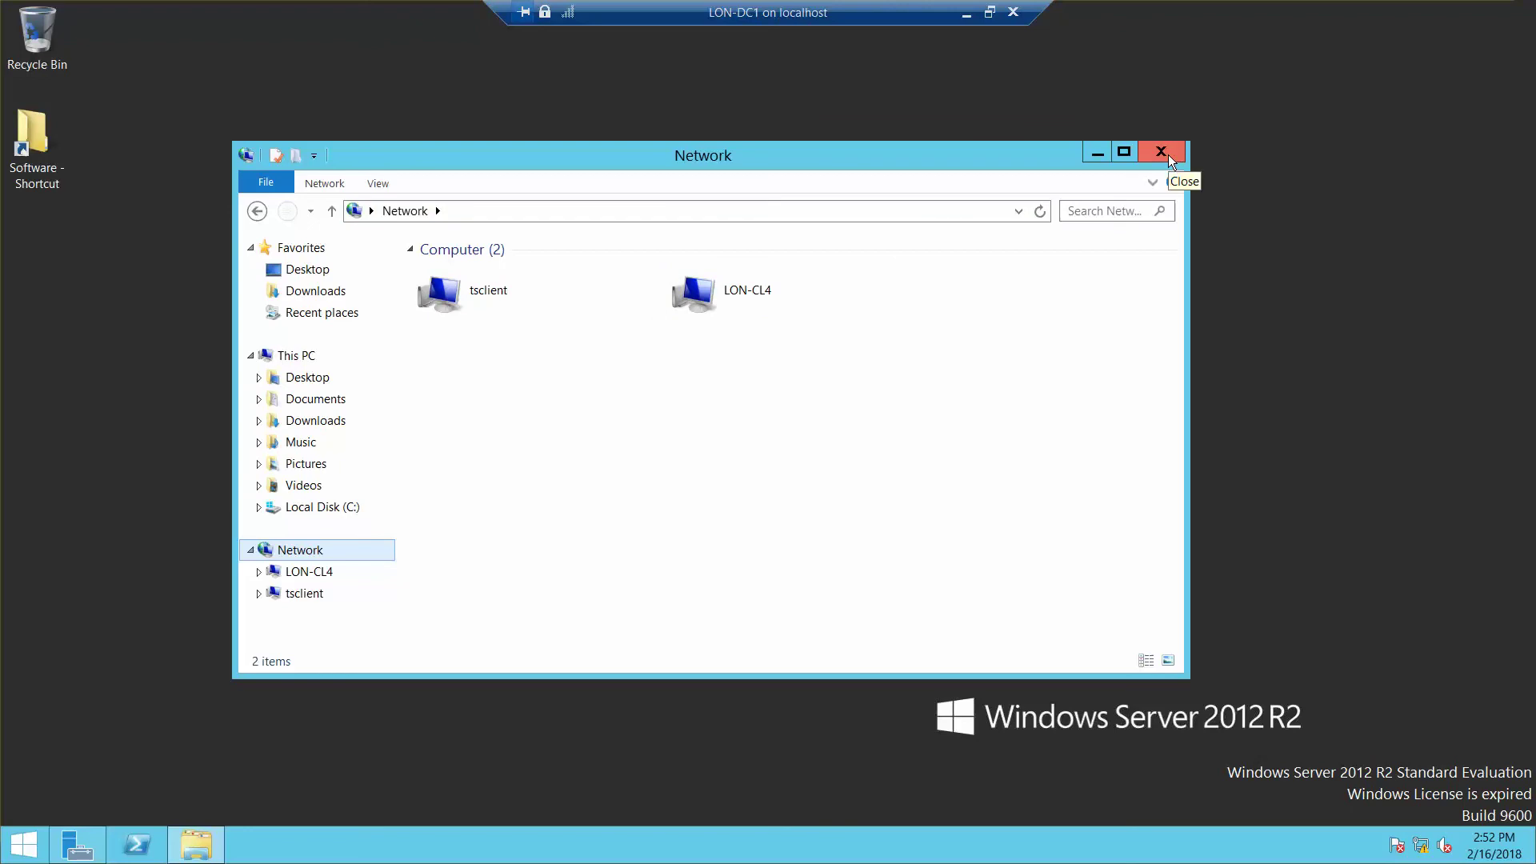
pyautogui.click(1169, 158)
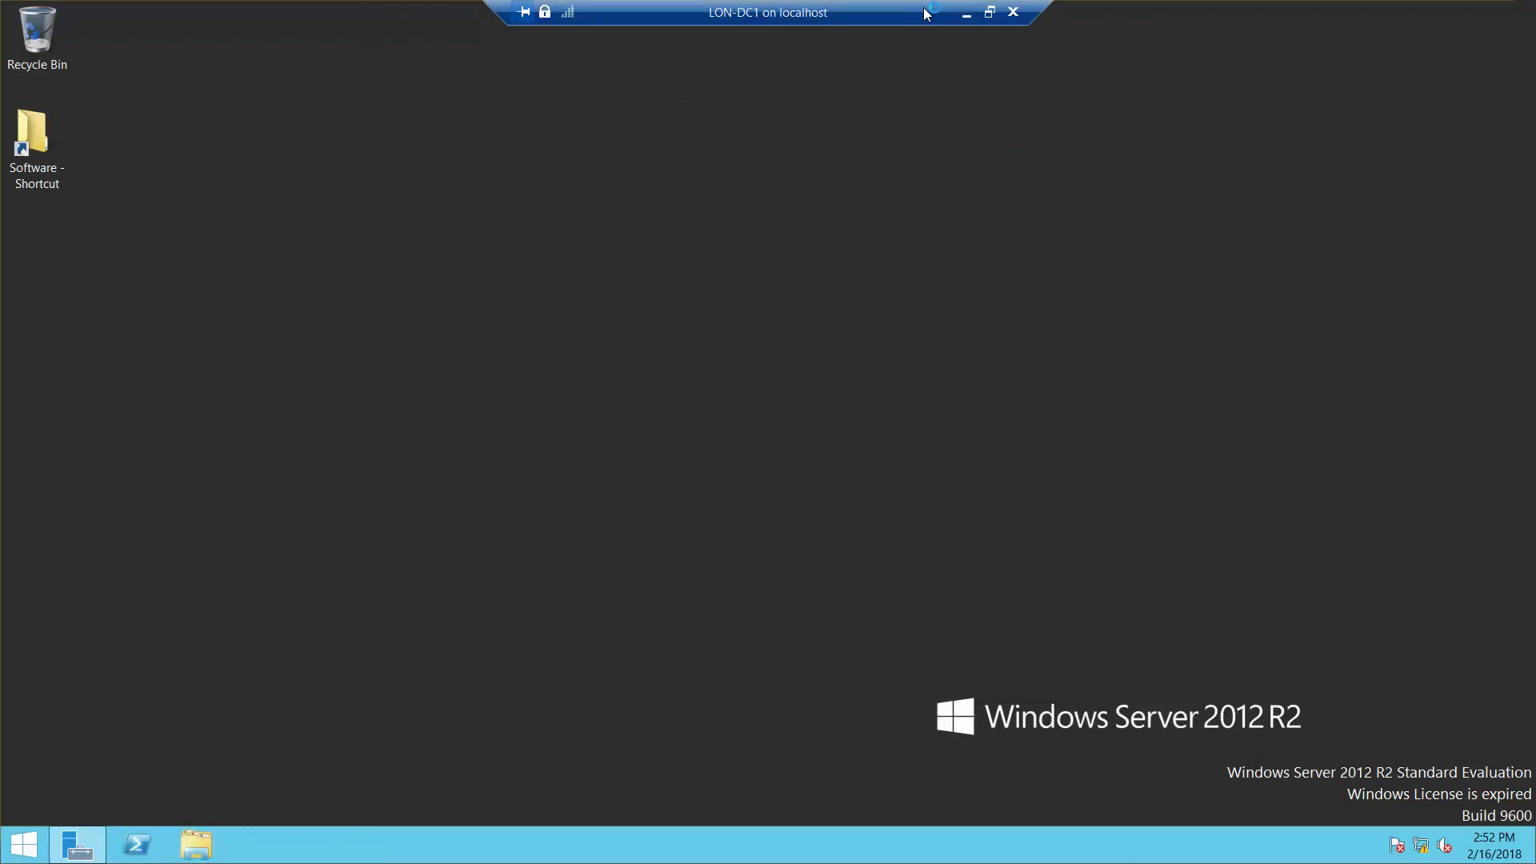
# Step: Back on LON-CL4, browse to \\LON-CL4 in File Explorer
pyautogui.hotkey('alt', 'Tab')
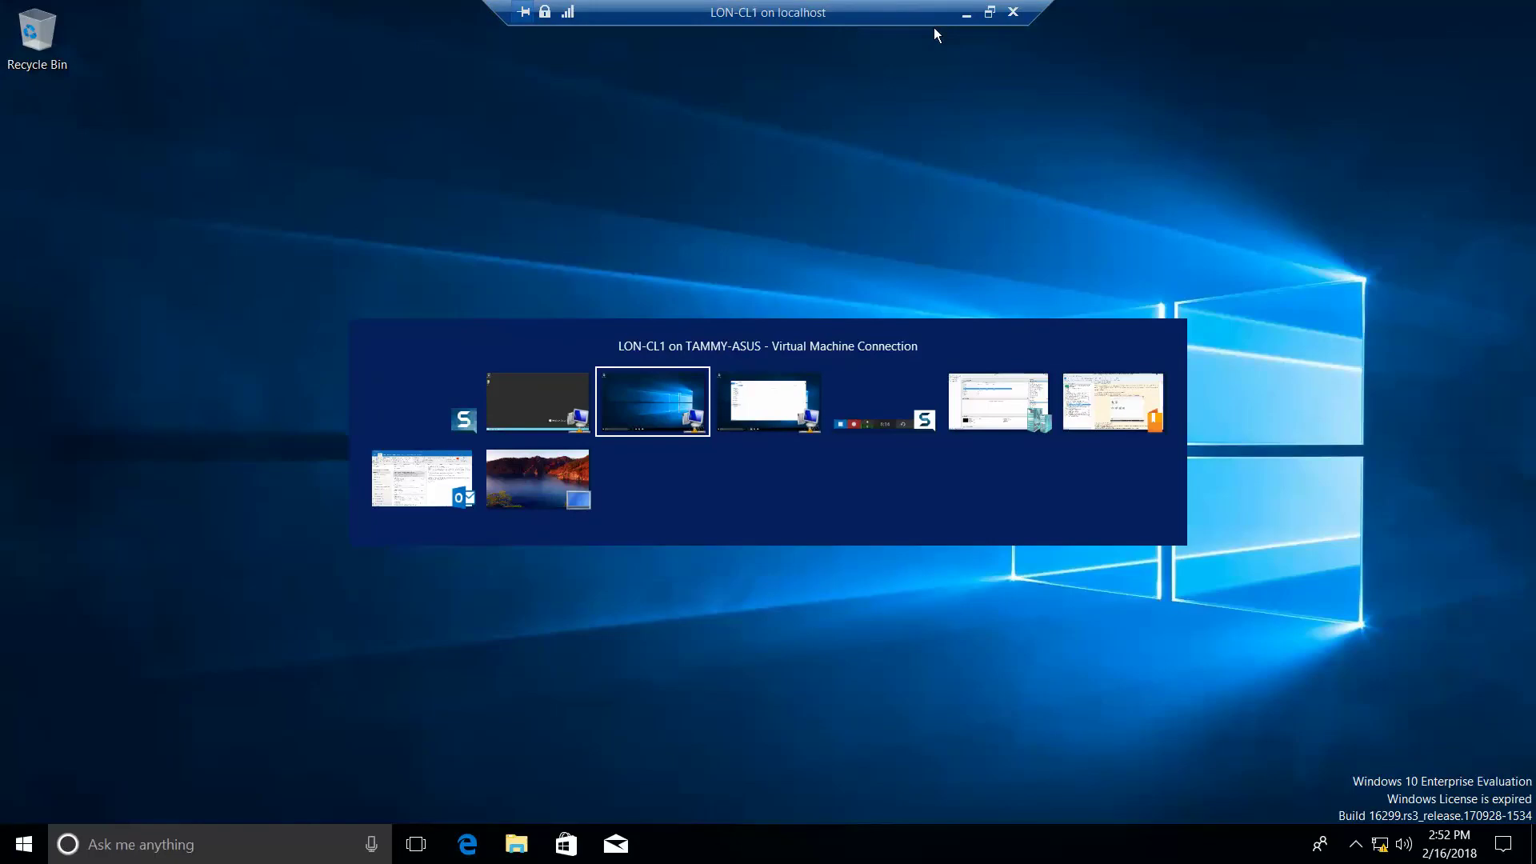
pyautogui.hotkey('alt', 'Tab')
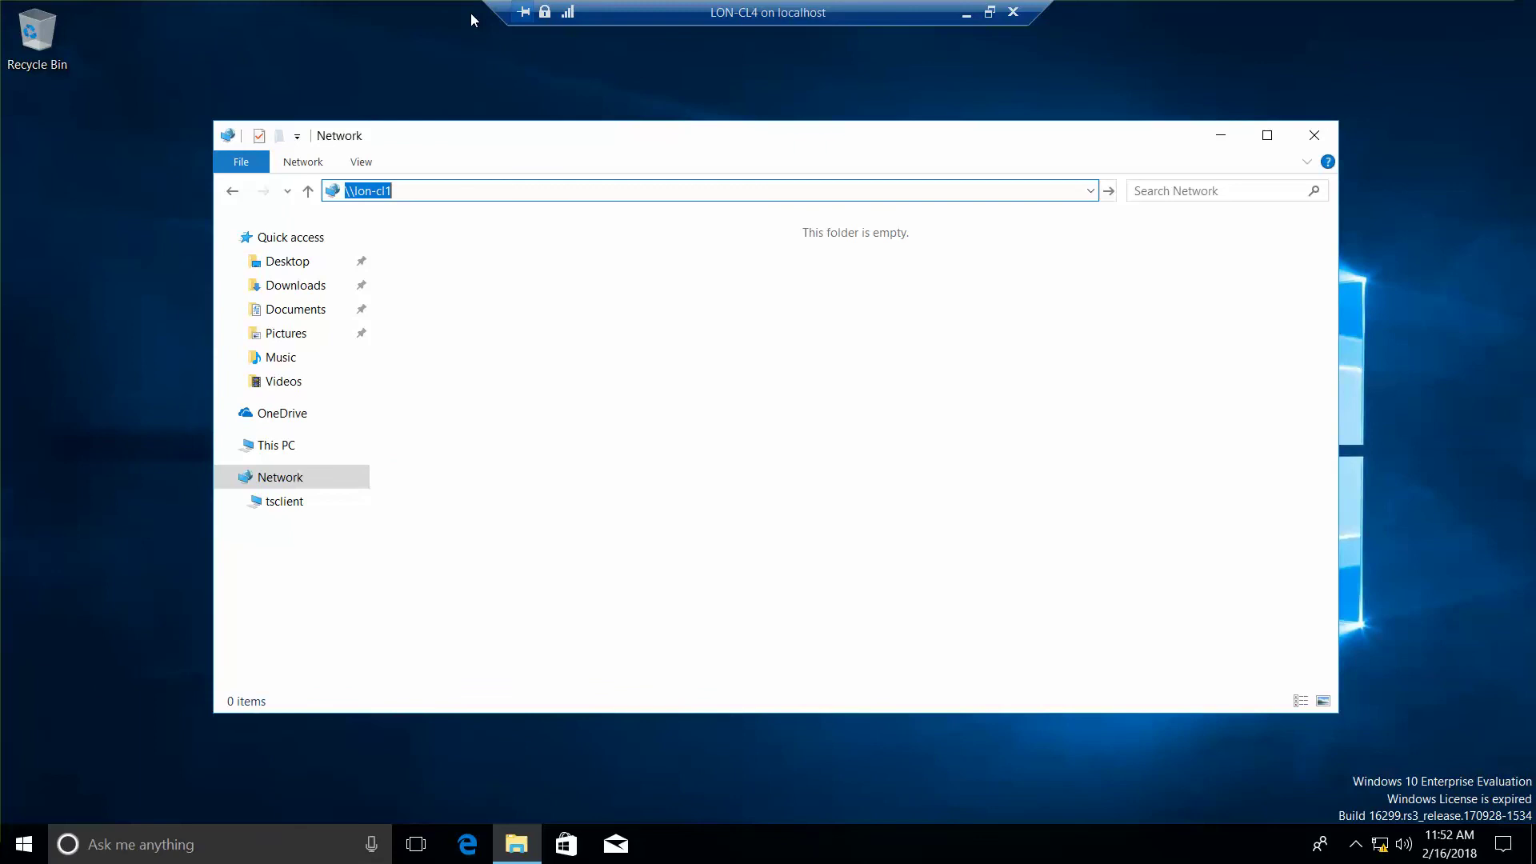
pyautogui.write('\\\\LON-CL4')
pyautogui.press('Return')
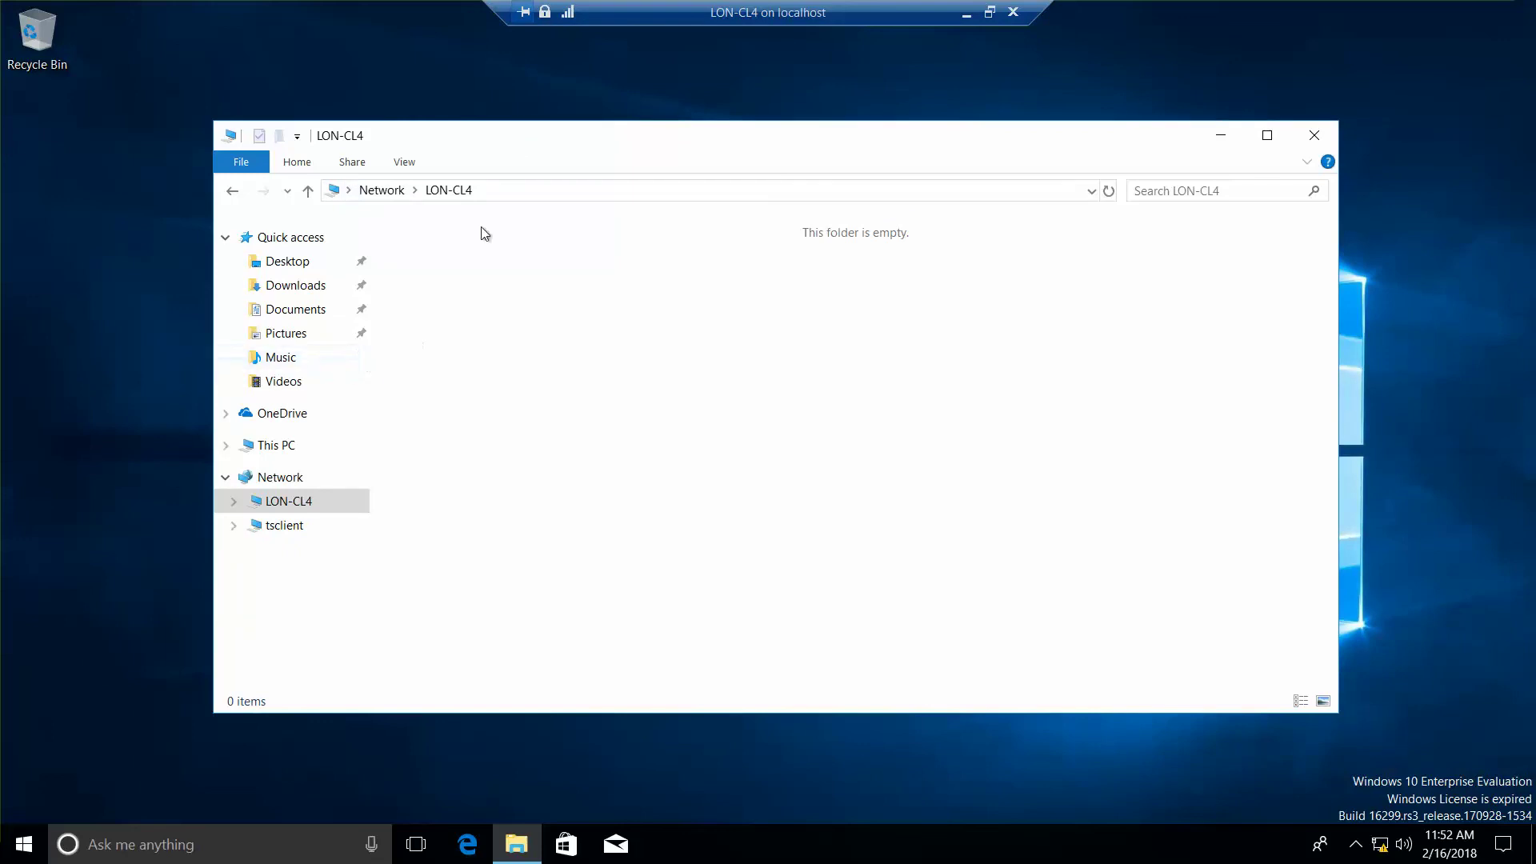
# Step: Change the path to \\LON-CL1, cancel the access error, and close Explorer to reveal the desktop
pyautogui.click(517, 193)
pyautogui.click(519, 192)
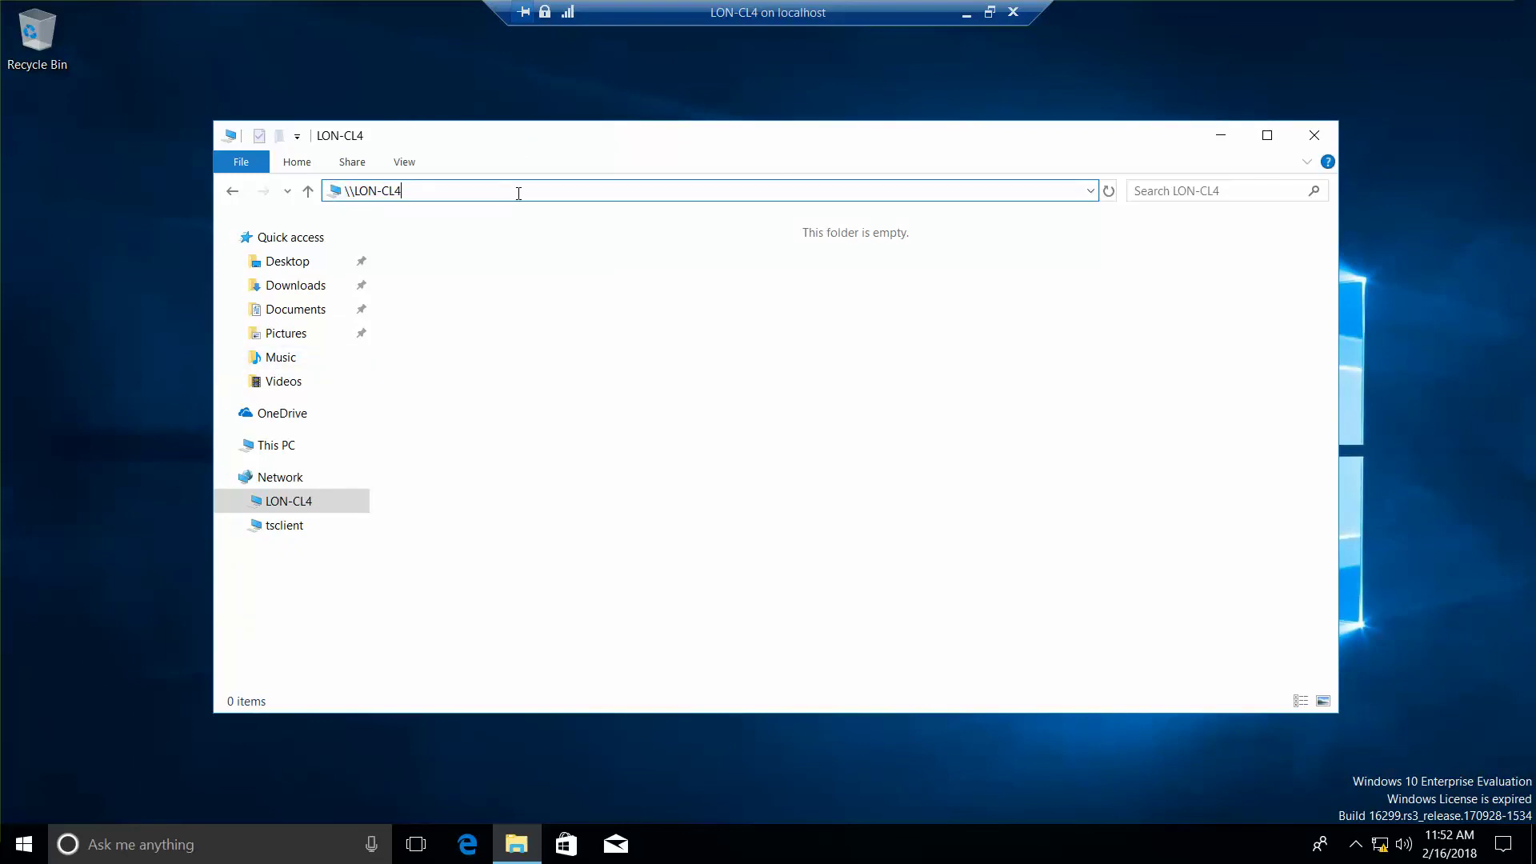
pyautogui.press('BackSpace')
pyautogui.write('1')
pyautogui.press('Return')
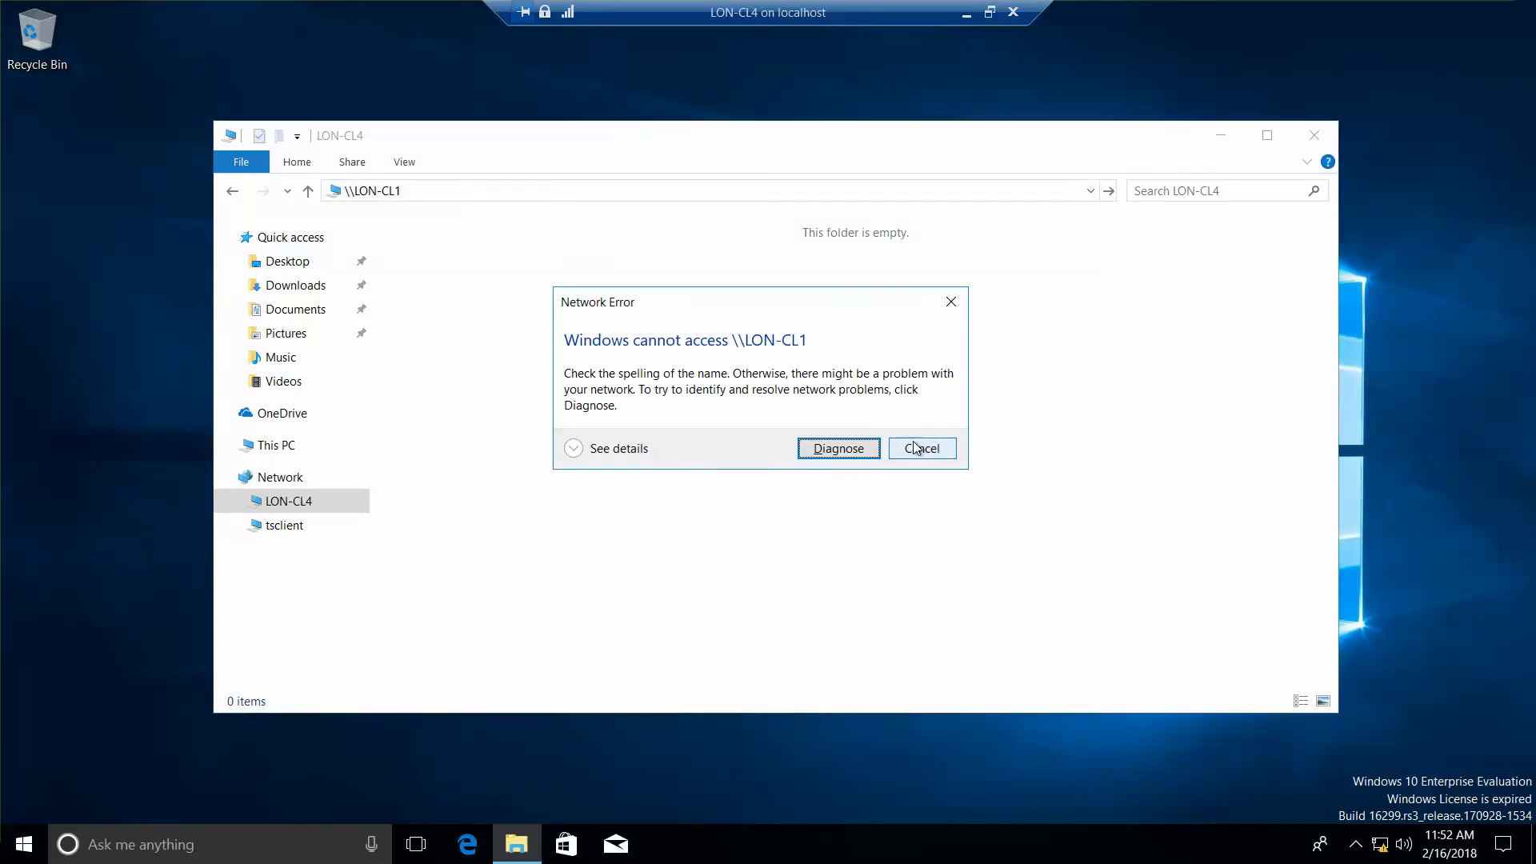
pyautogui.click(920, 450)
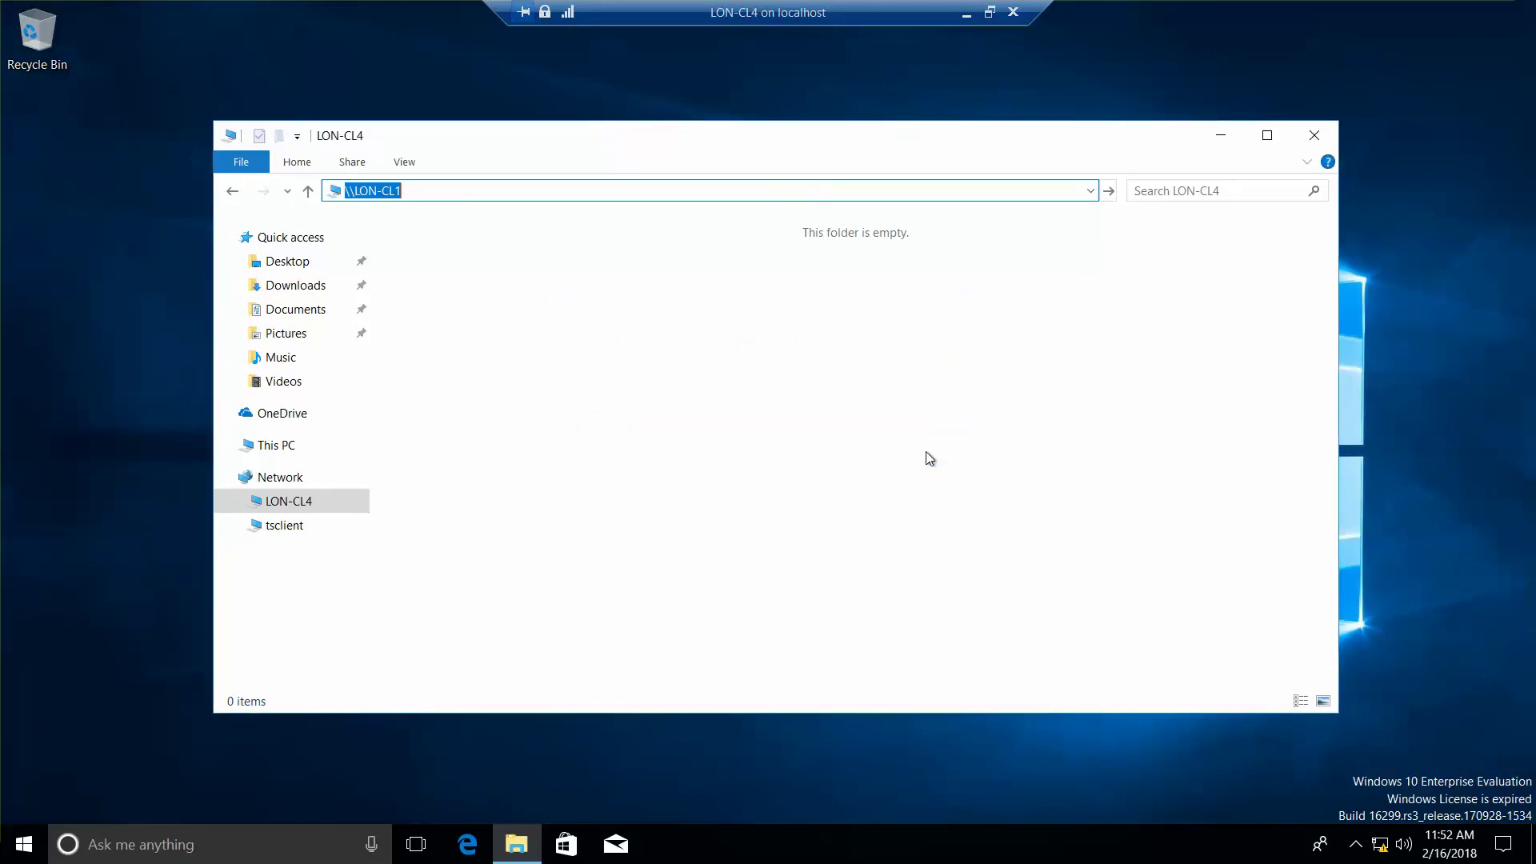
pyautogui.hotkey('alt', 'Tab')
pyautogui.hotkey('alt', 'Tab')
pyautogui.hotkey('alt', 'Tab')
pyautogui.hotkey('alt', 'F4')
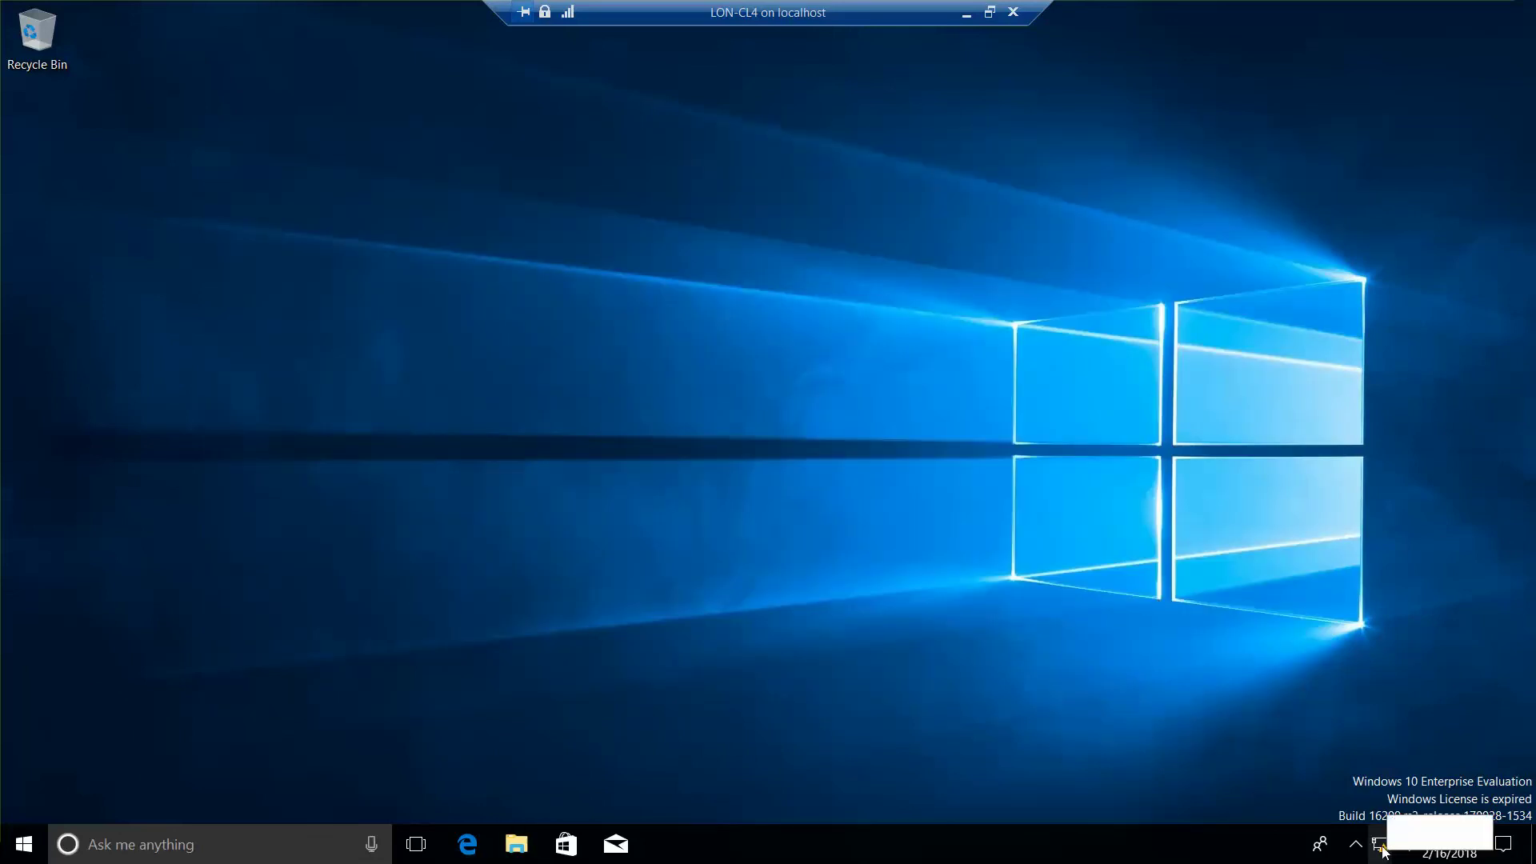
# Step: From the Ethernet settings page, open the Network and Sharing Center for the adatum.com network
pyautogui.rightClick(1382, 848)
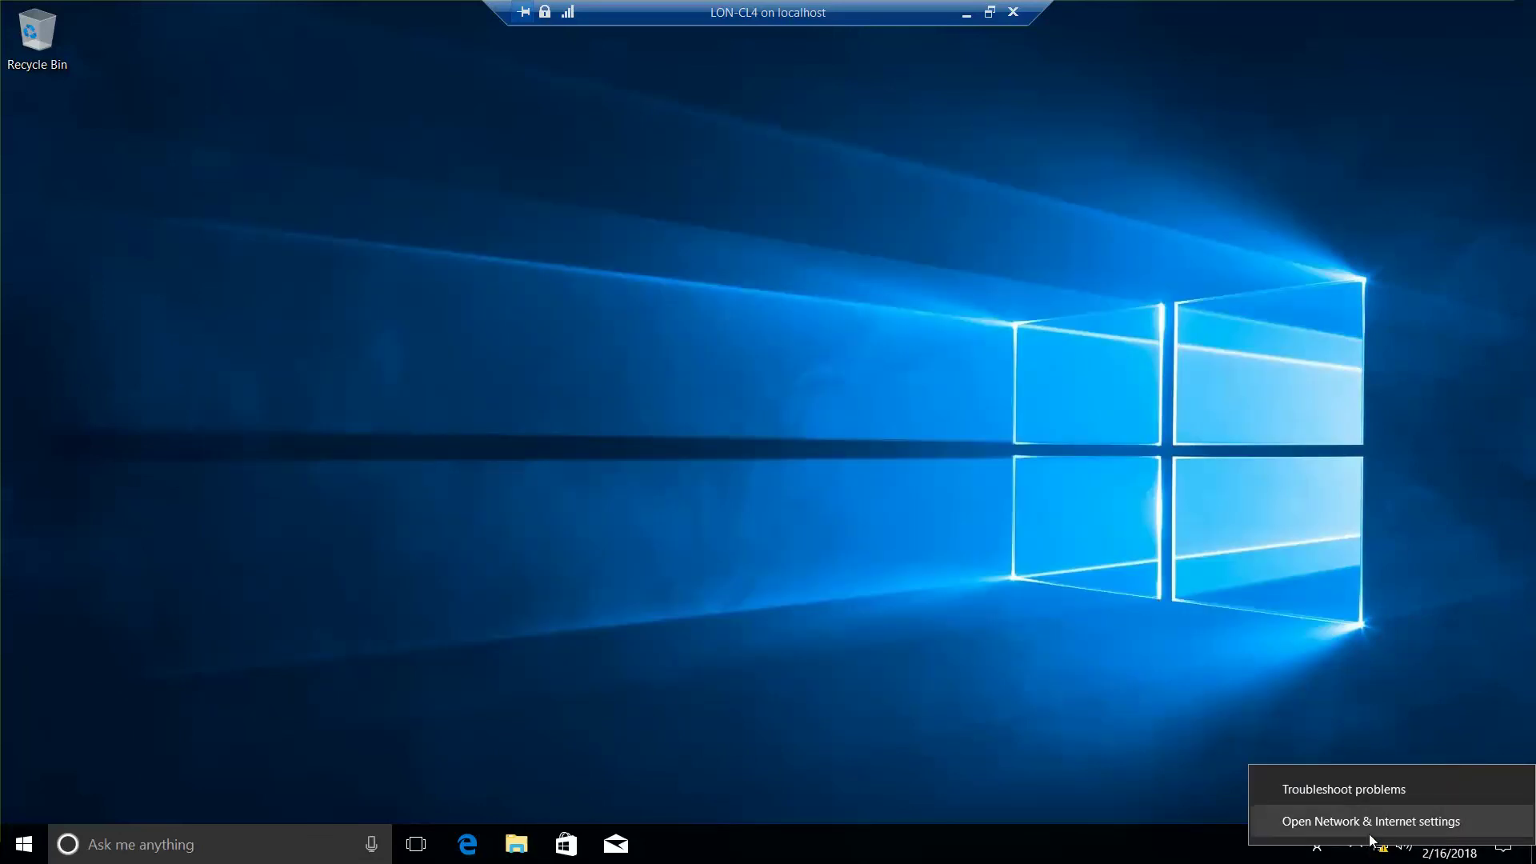
pyautogui.click(1370, 832)
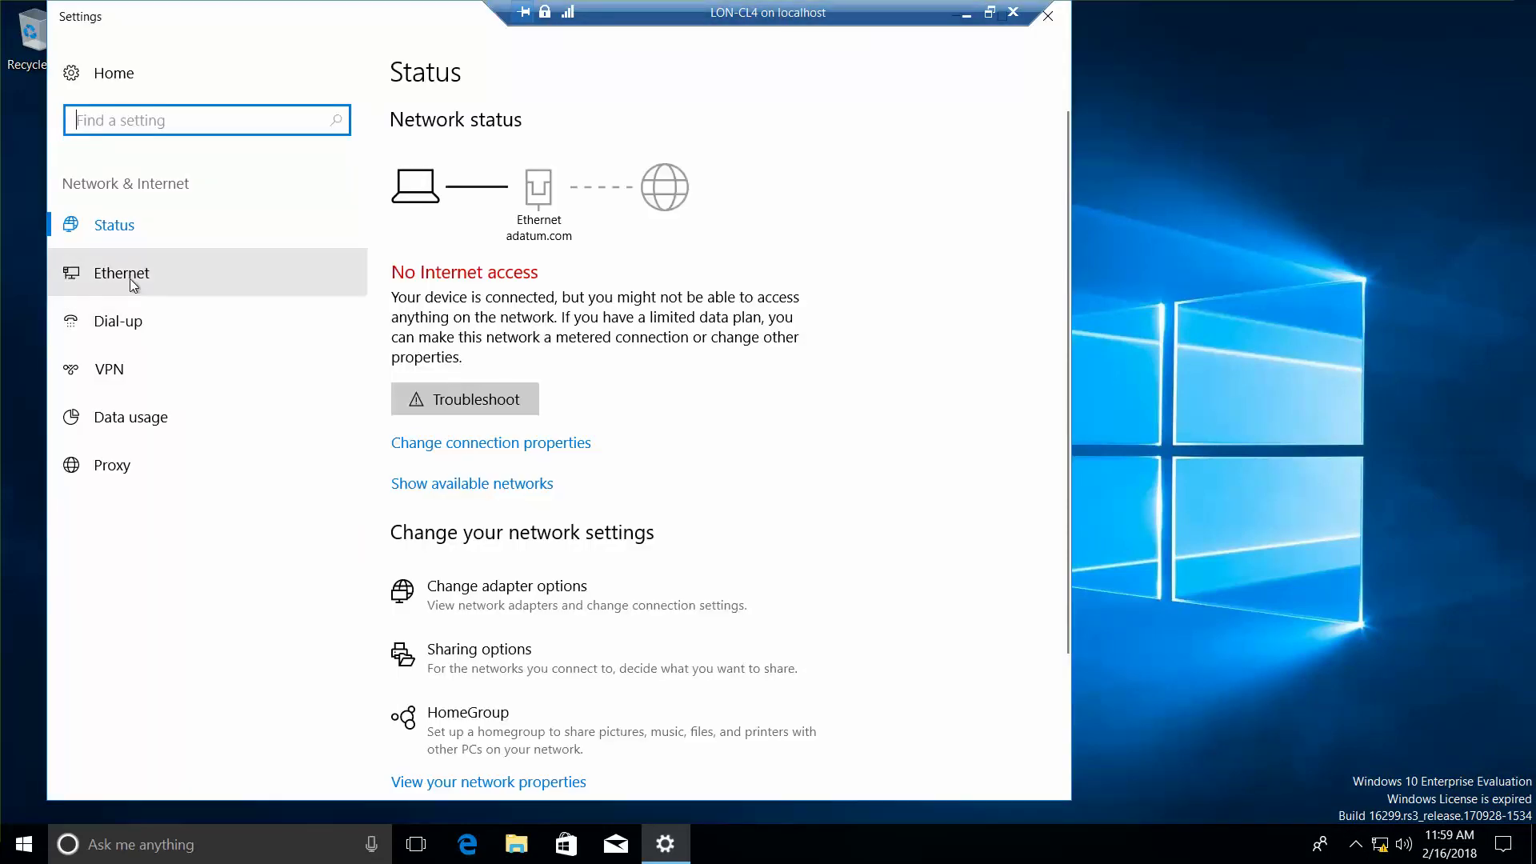
pyautogui.click(140, 274)
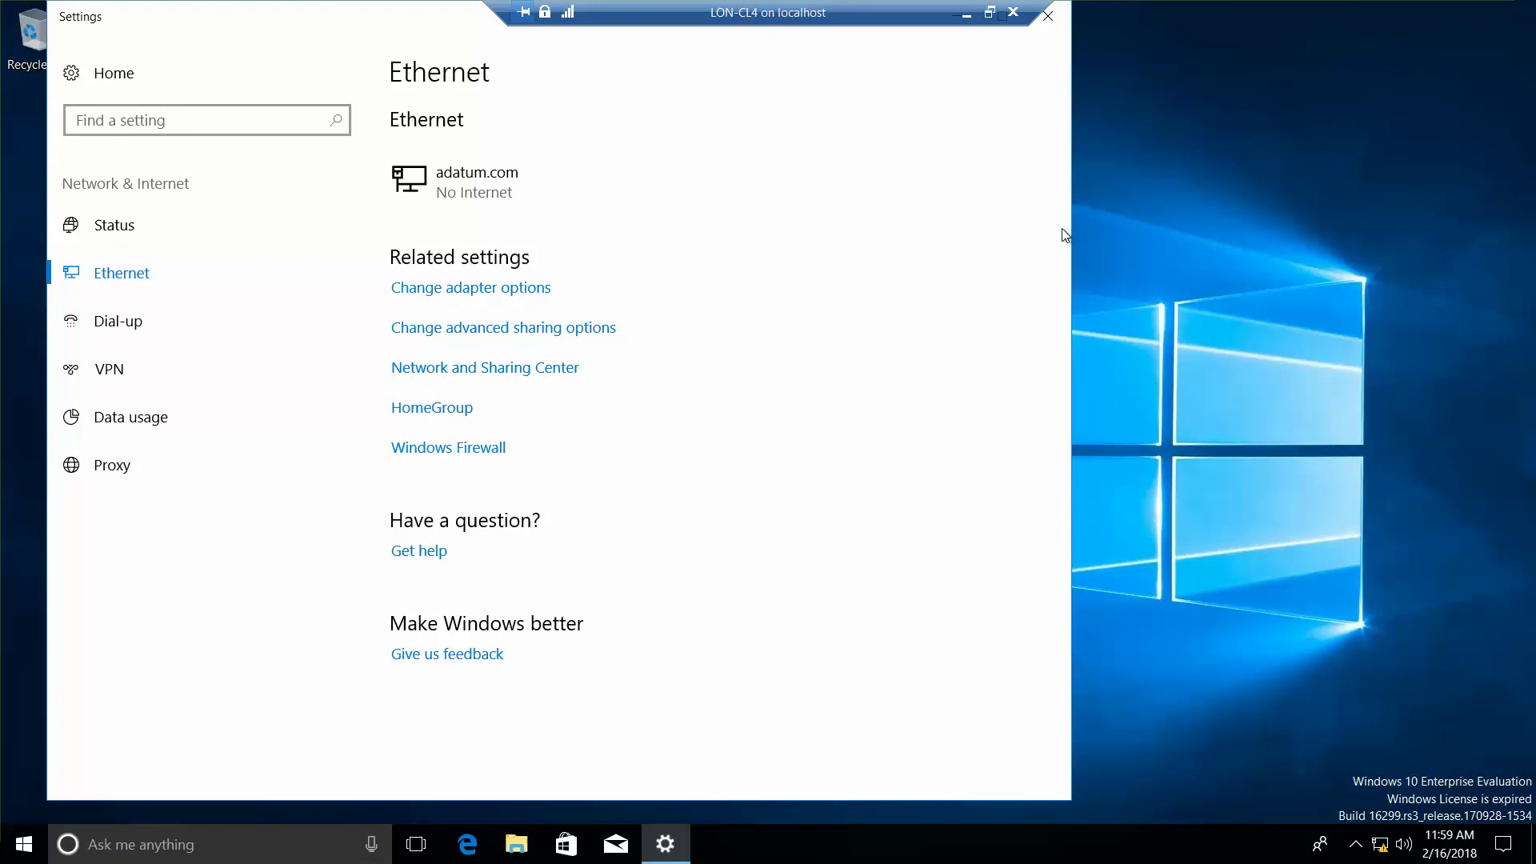
pyautogui.press('Down')
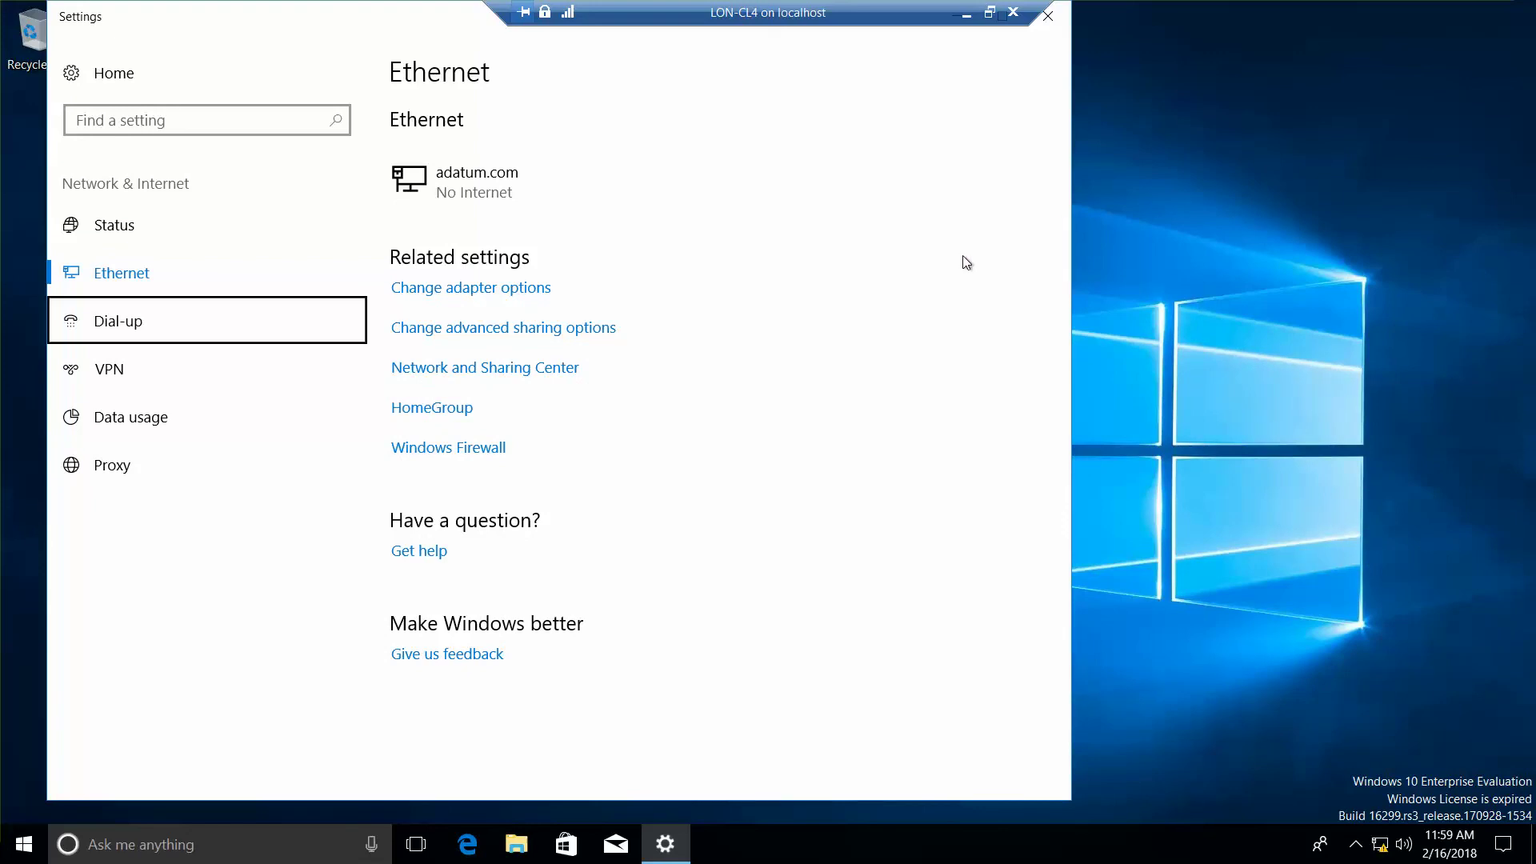
pyautogui.click(541, 373)
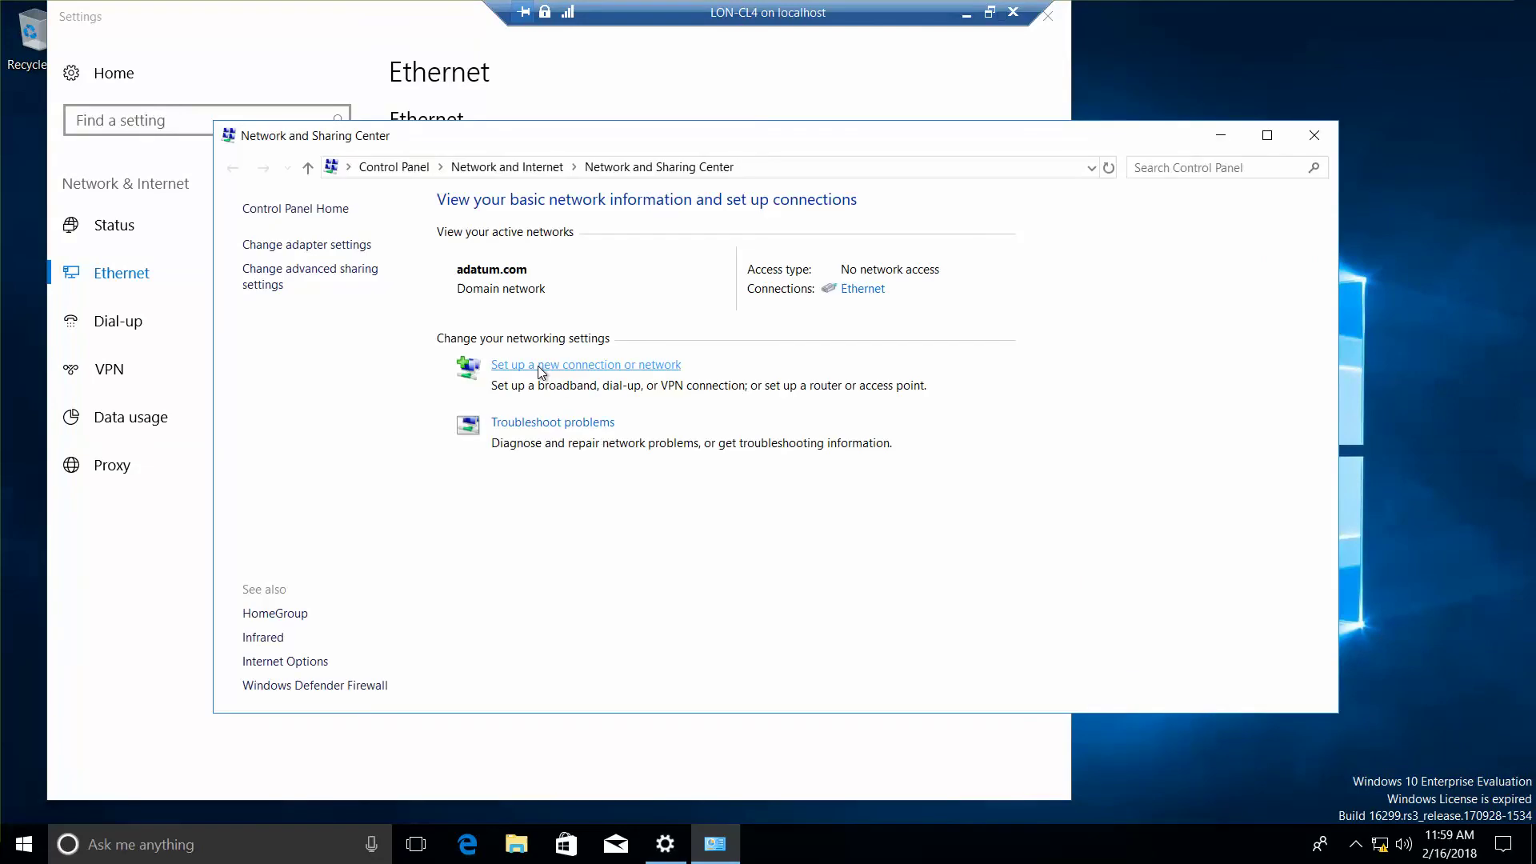
# Step: Review the Ethernet adapter's TCP/IPv4 settings (IP 172.16.0.43, DNS 172.16.0.10) and close its properties
pyautogui.click(333, 249)
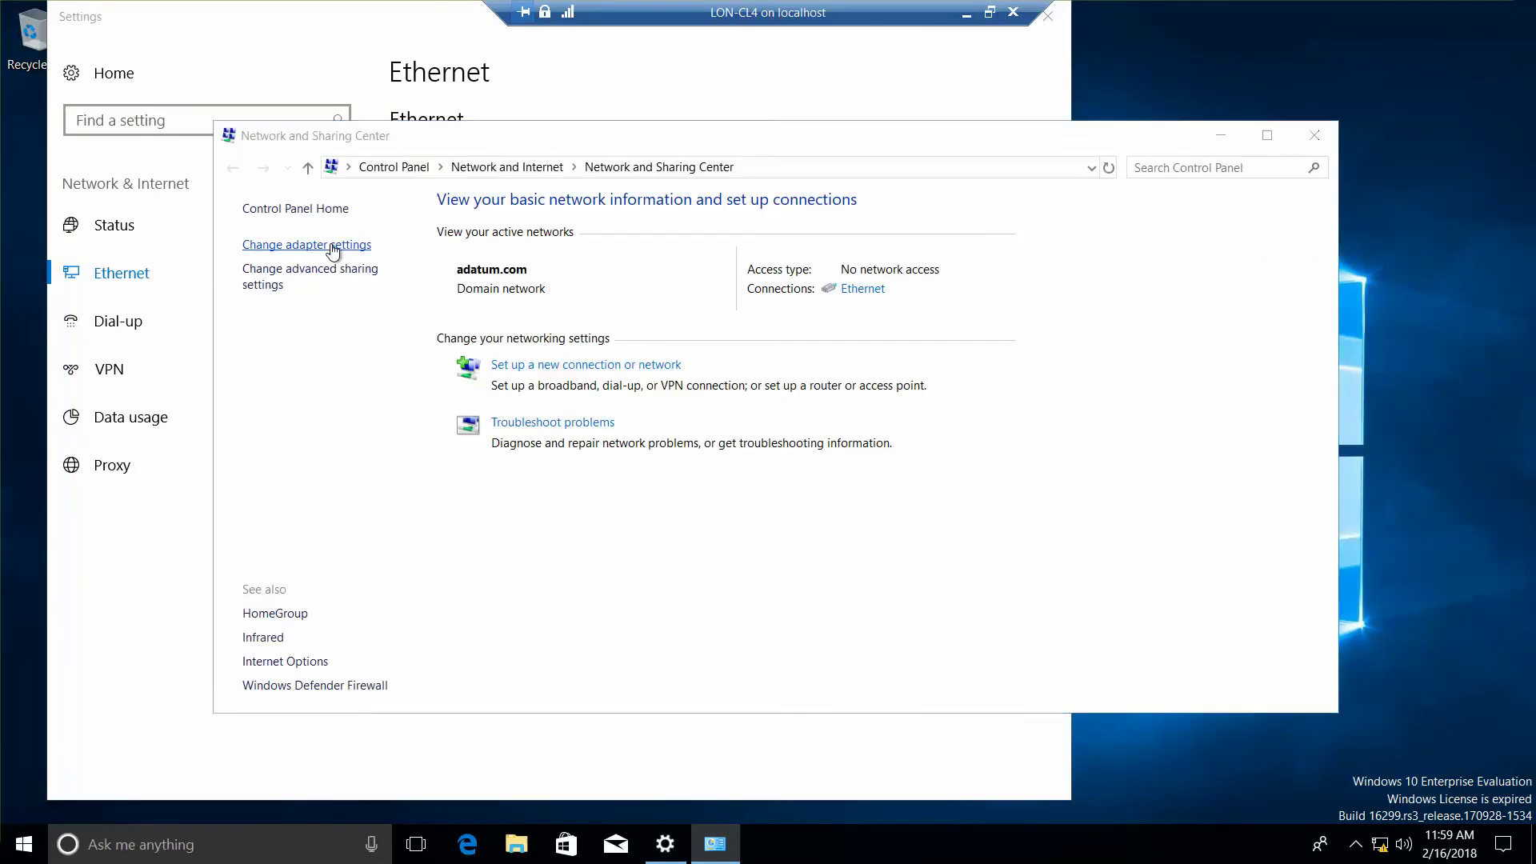
pyautogui.click(370, 297)
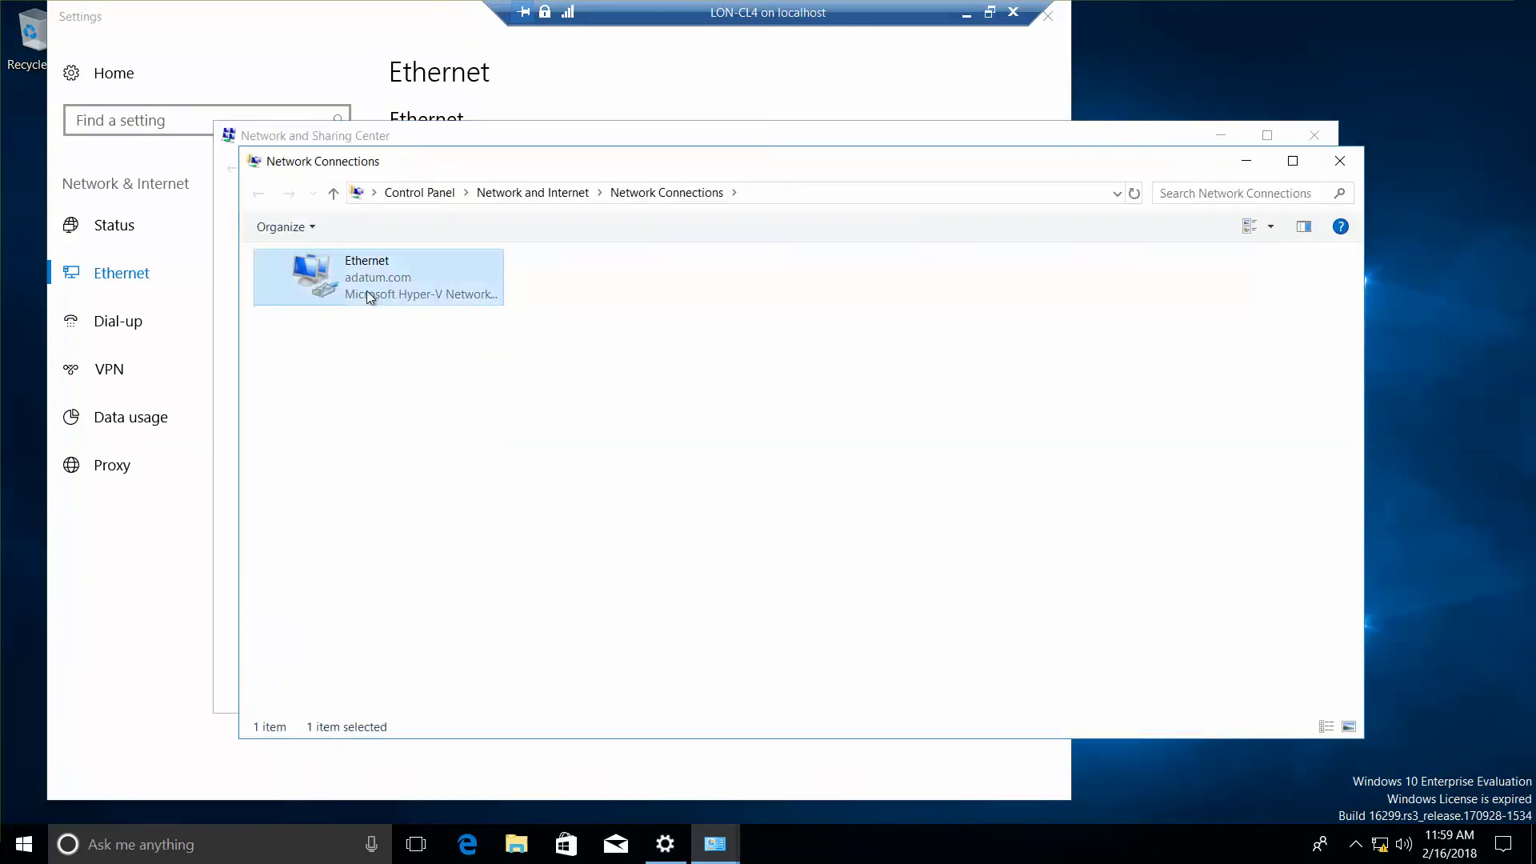
pyautogui.rightClick(367, 292)
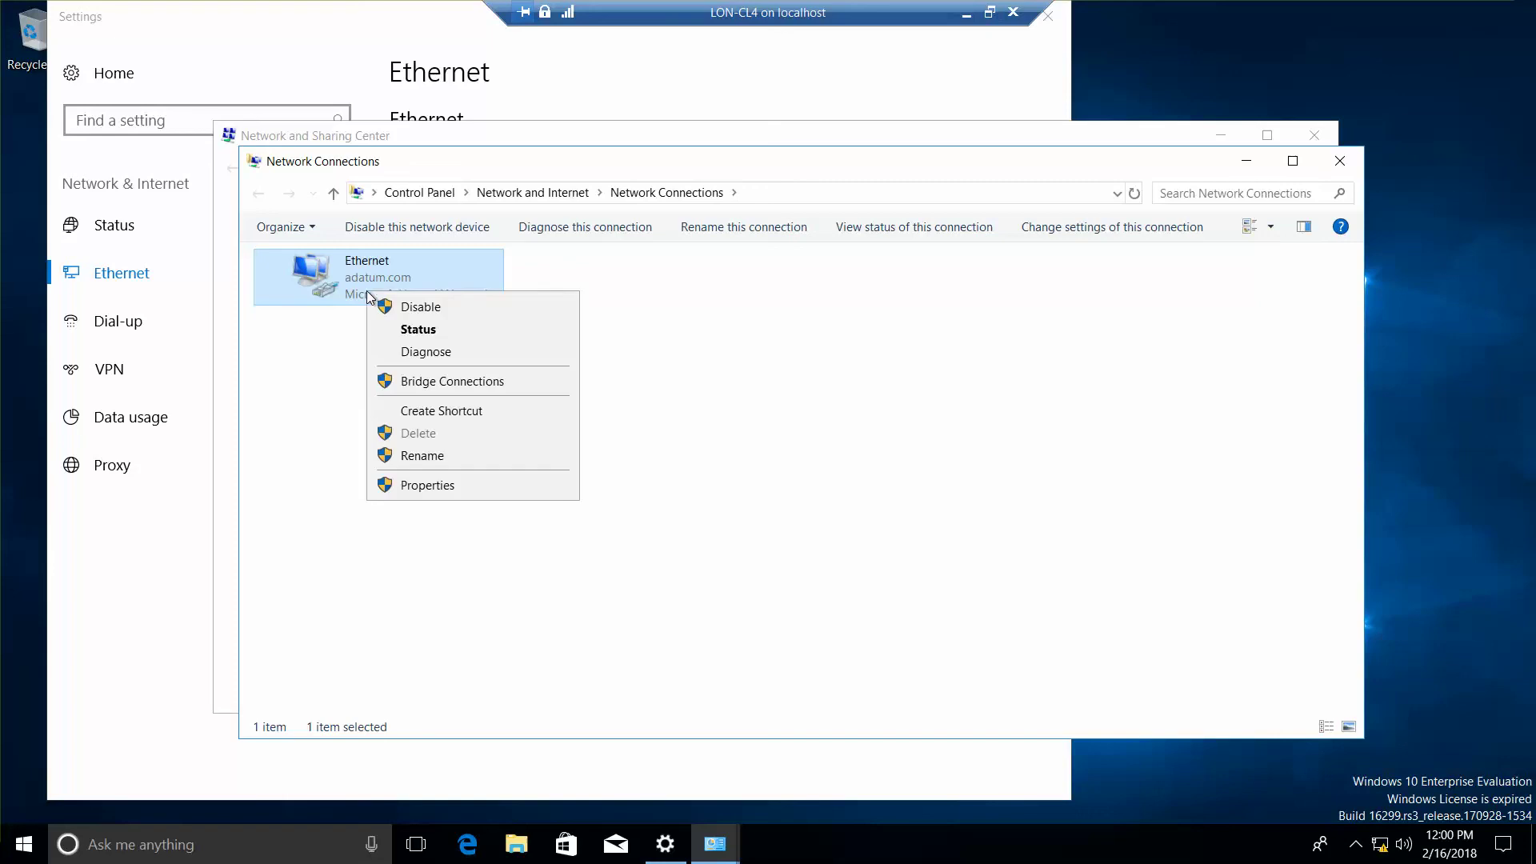
pyautogui.click(439, 484)
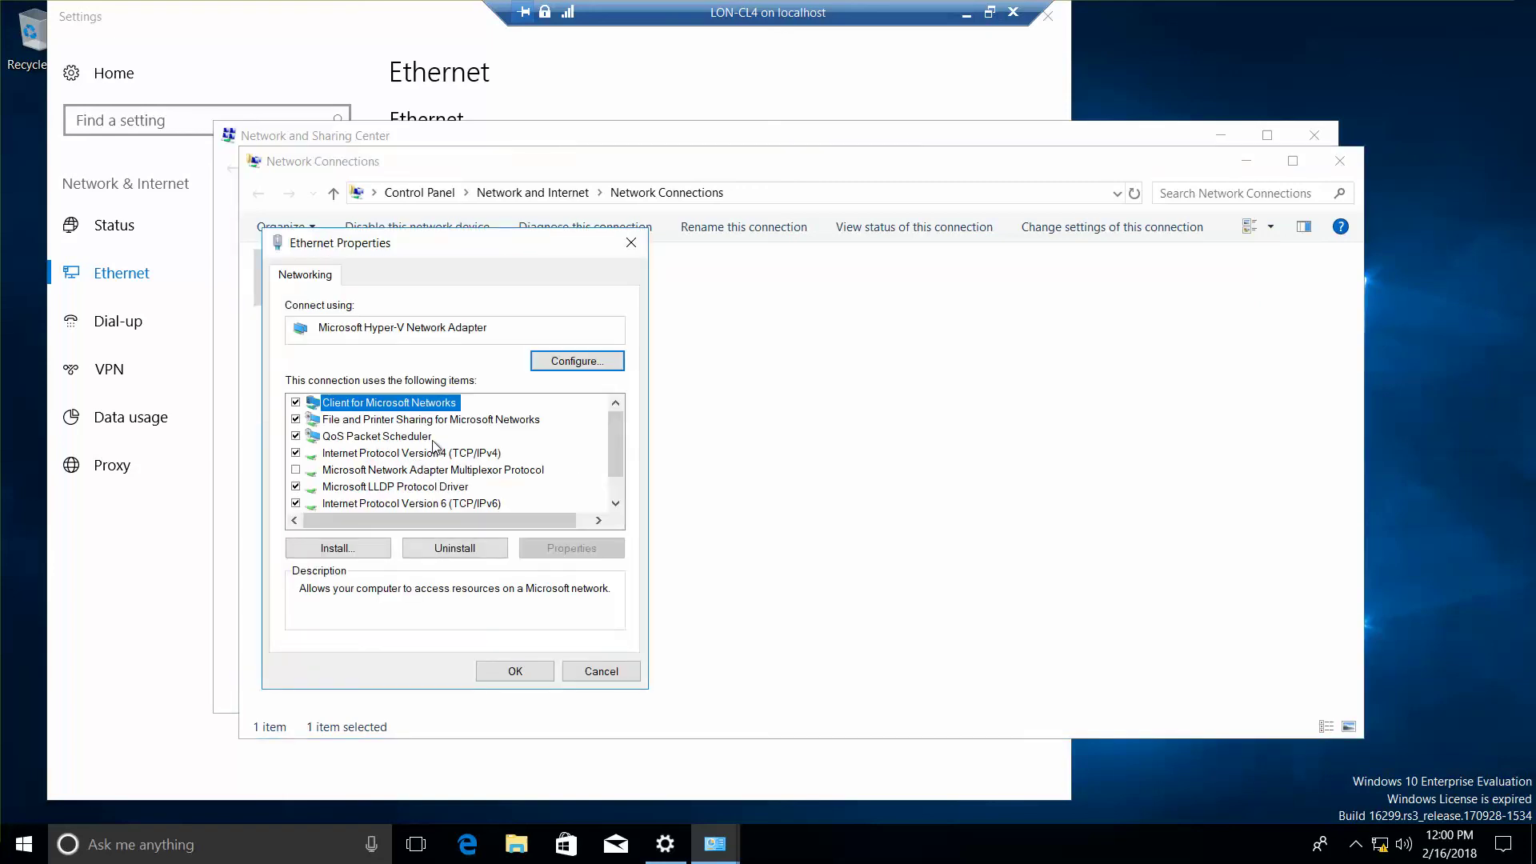
pyautogui.doubleClick(440, 453)
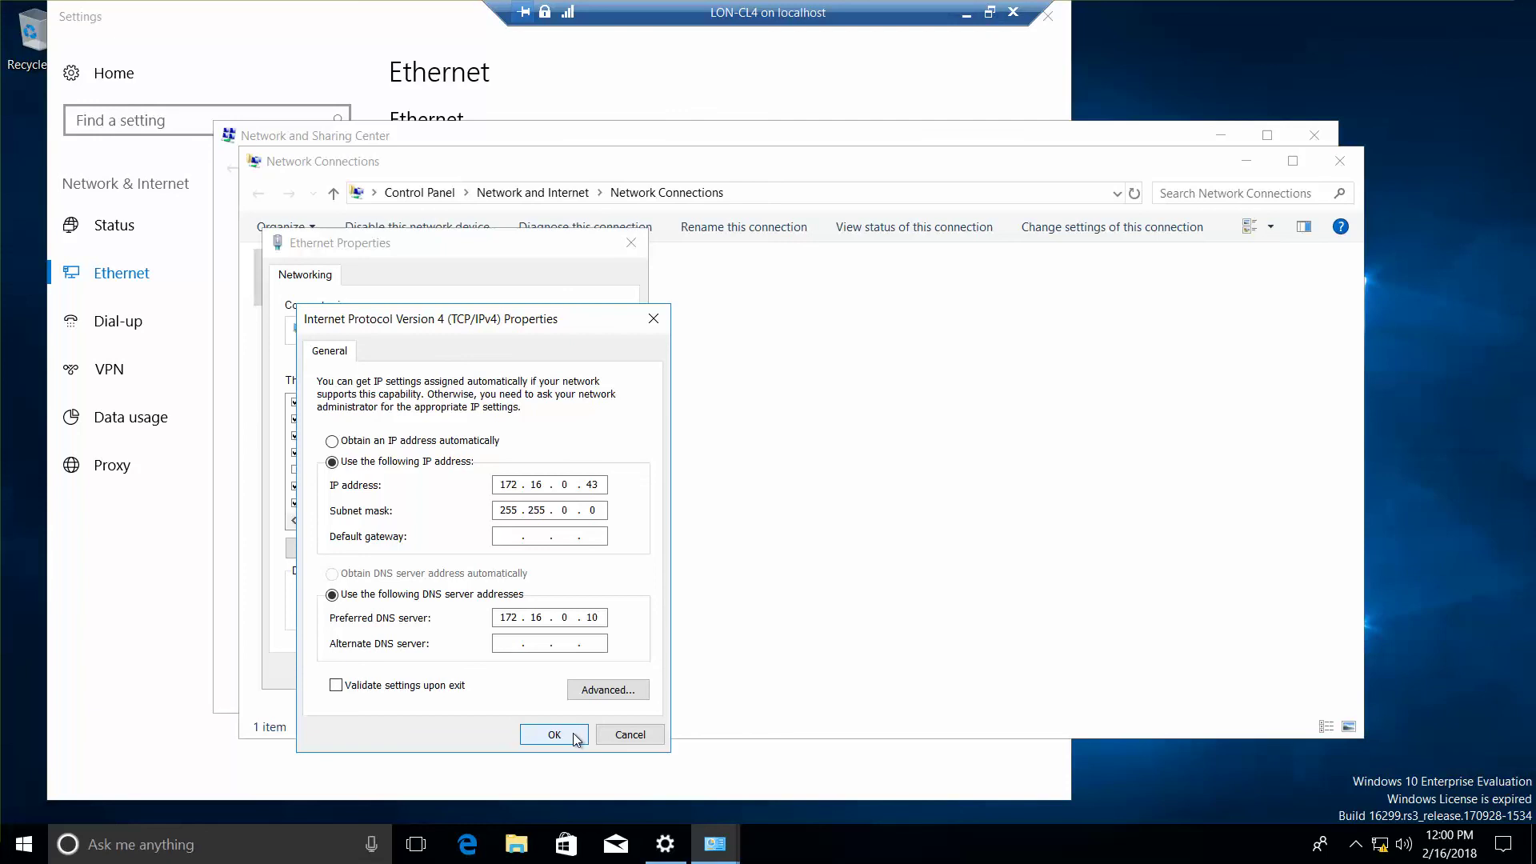
pyautogui.click(563, 734)
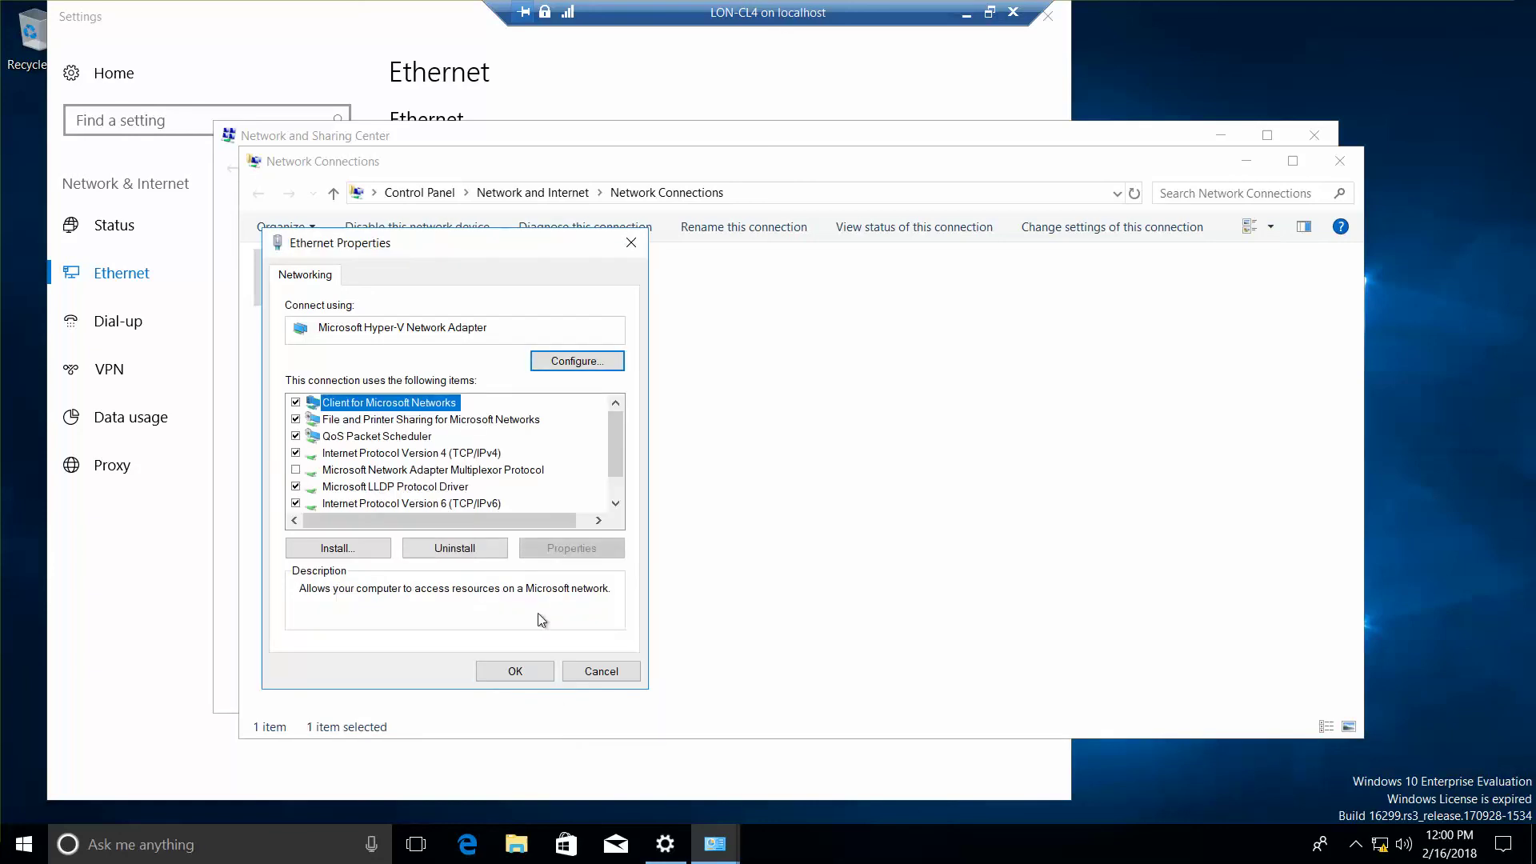
pyautogui.click(513, 672)
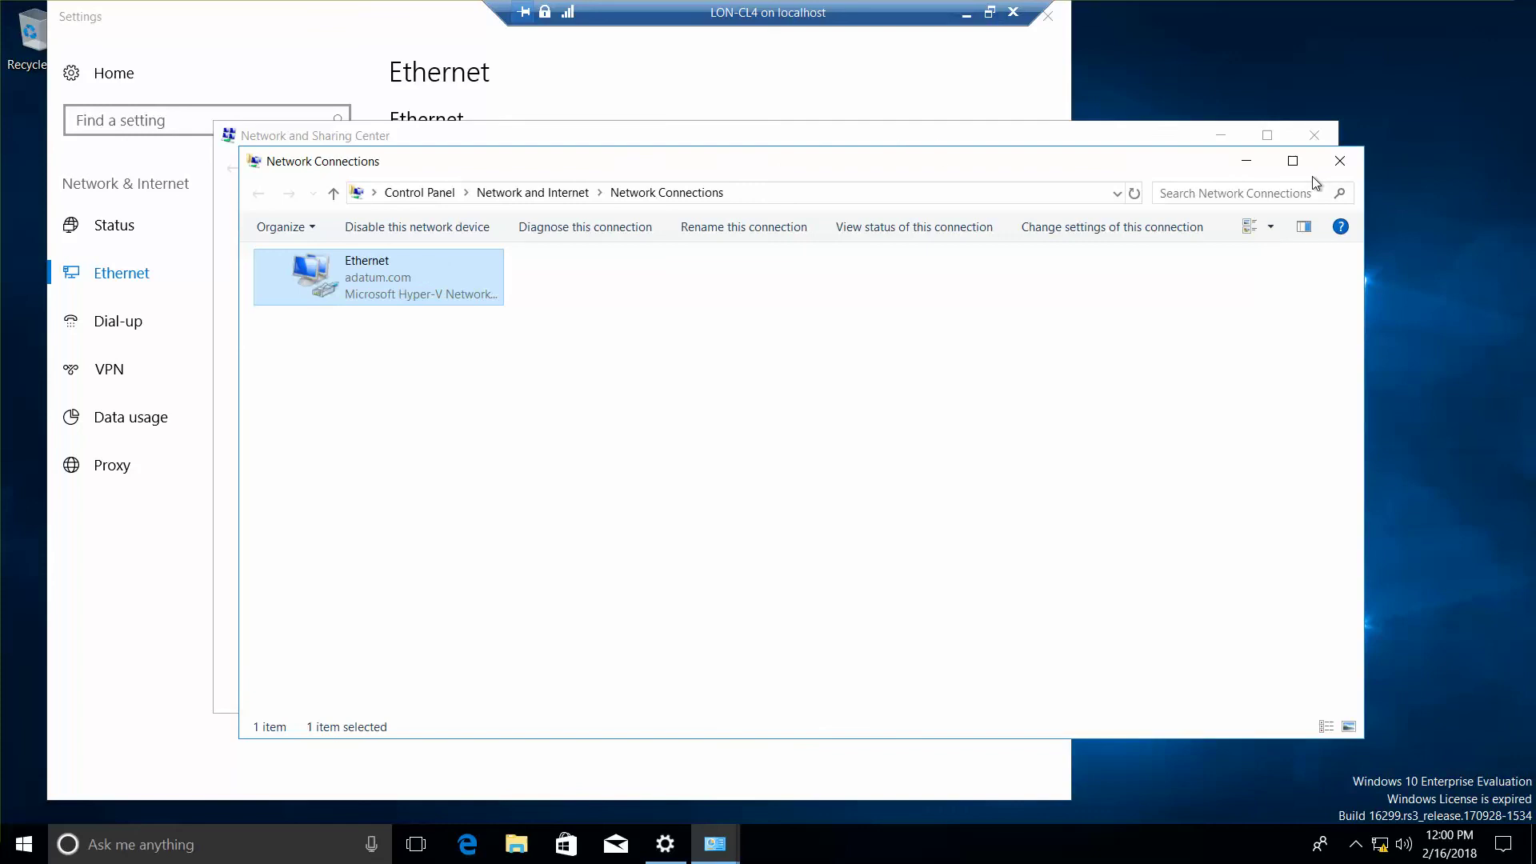
# Step: Close Network Connections, Network and Sharing Center, and the Settings window
pyautogui.click(1340, 160)
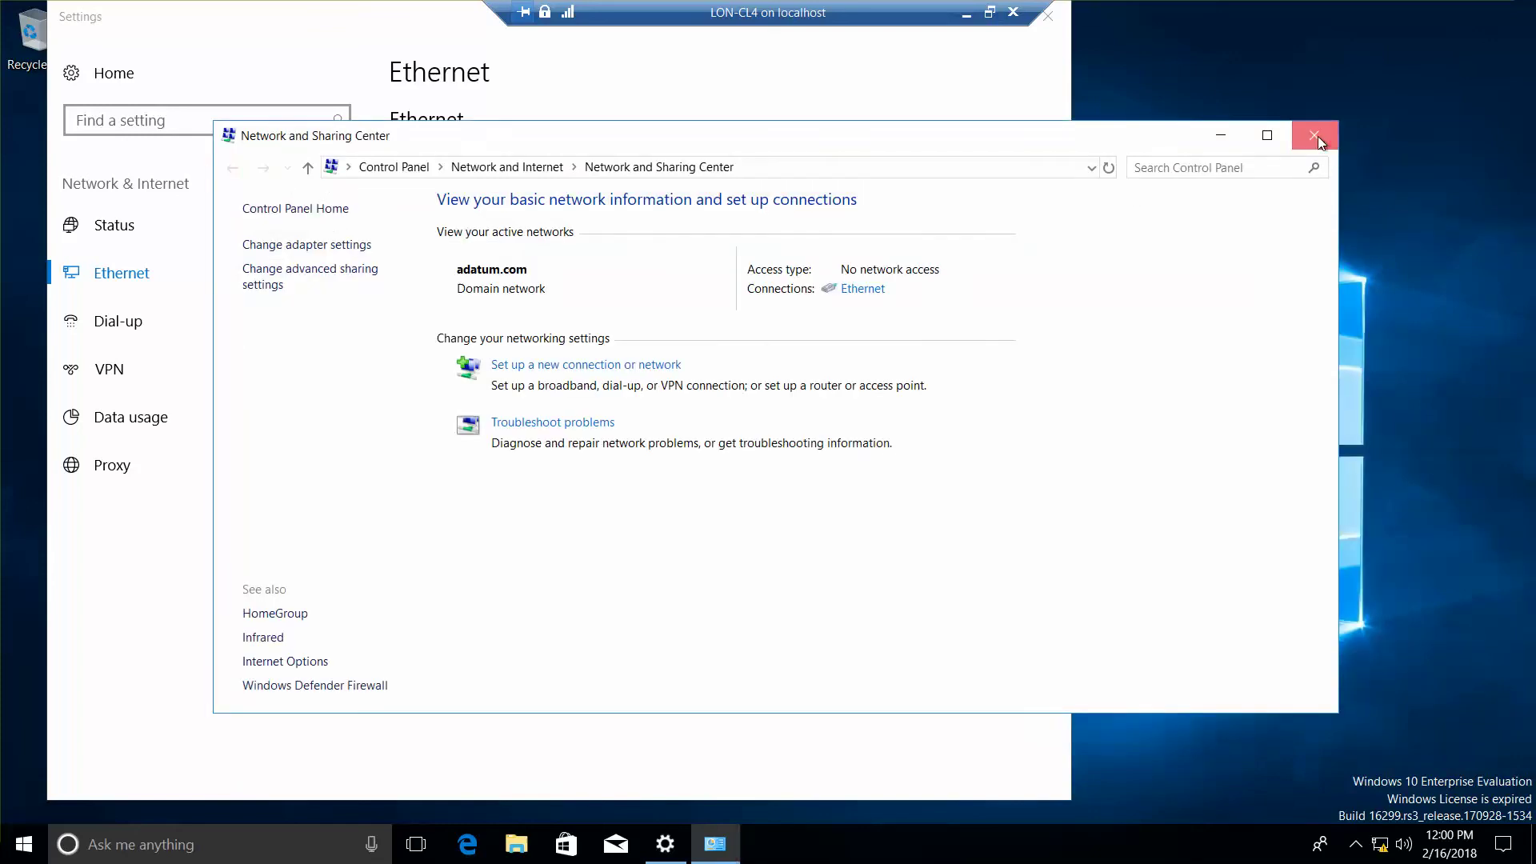
pyautogui.click(1316, 138)
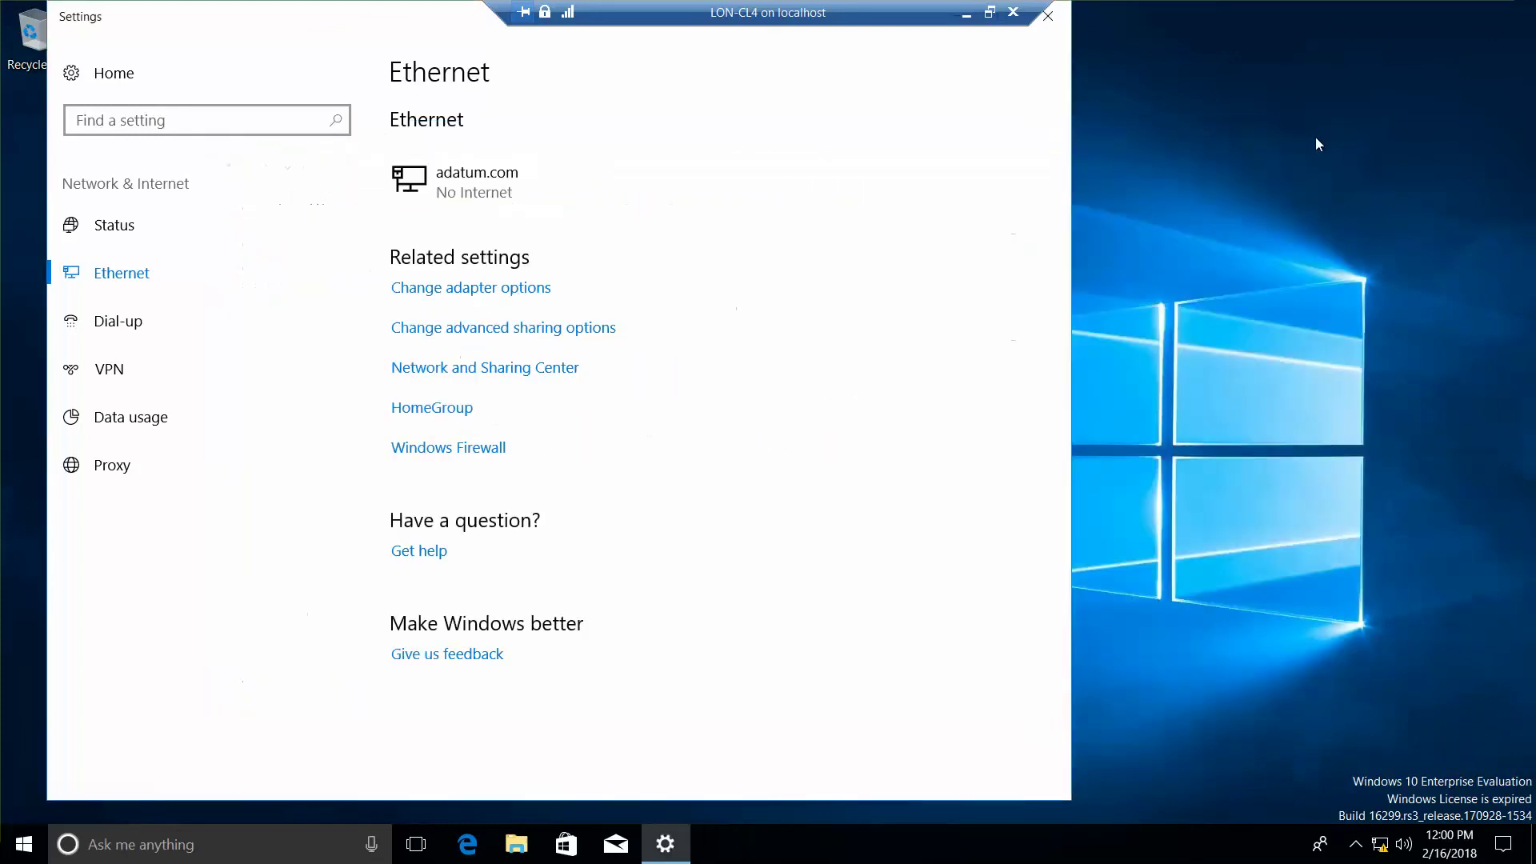
pyautogui.click(1055, 20)
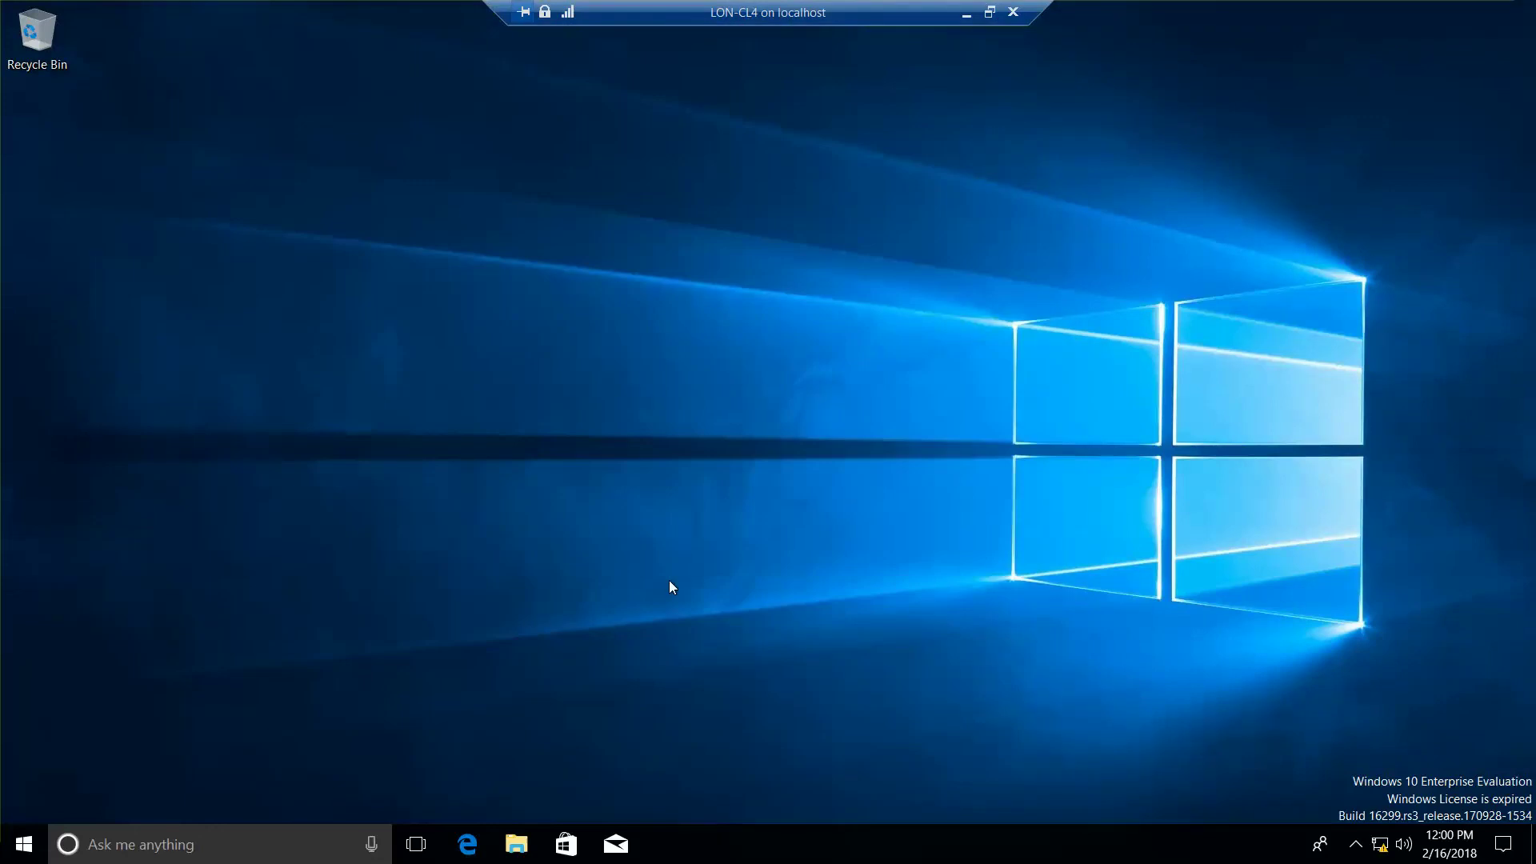
# Step: In File Explorer, browse LON-CL1's shares and connect to the HPColorLJ1600 printer
pyautogui.hotkey('alt', 'Tab')
pyautogui.hotkey('alt', 'Tab')
pyautogui.hotkey('alt', 'Tab')
pyautogui.hotkey('alt', 'Tab')
pyautogui.hotkey('alt', 'Tab')
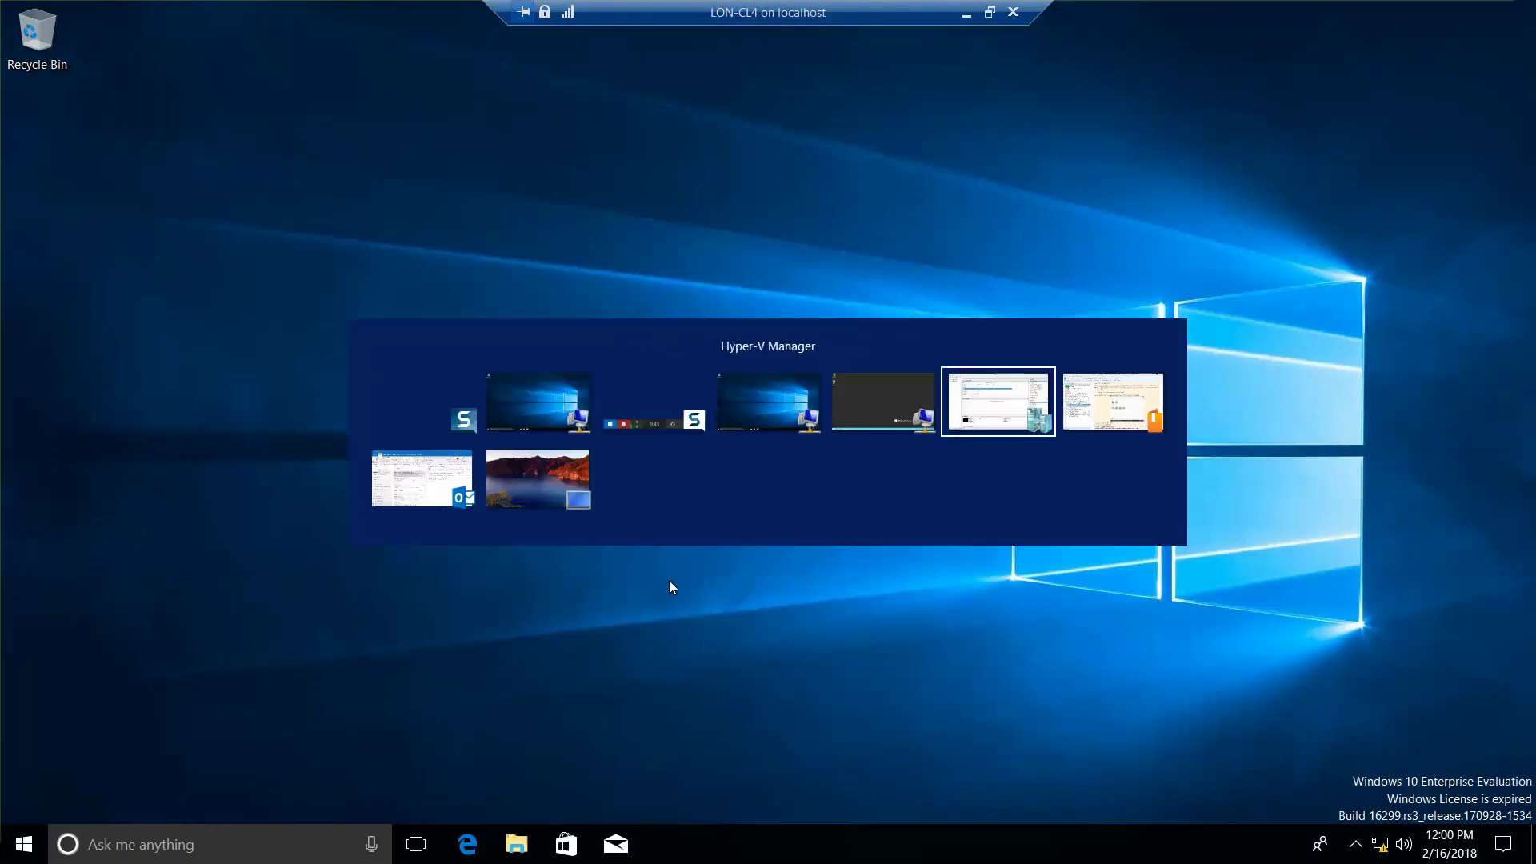
pyautogui.hotkey('alt', 'Tab')
pyautogui.hotkey('alt', 'Tab')
pyautogui.hotkey('alt', 'Tab')
pyautogui.hotkey('alt', 'Tab')
pyautogui.hotkey('alt', 'Tab')
pyautogui.hotkey('alt', 'Tab')
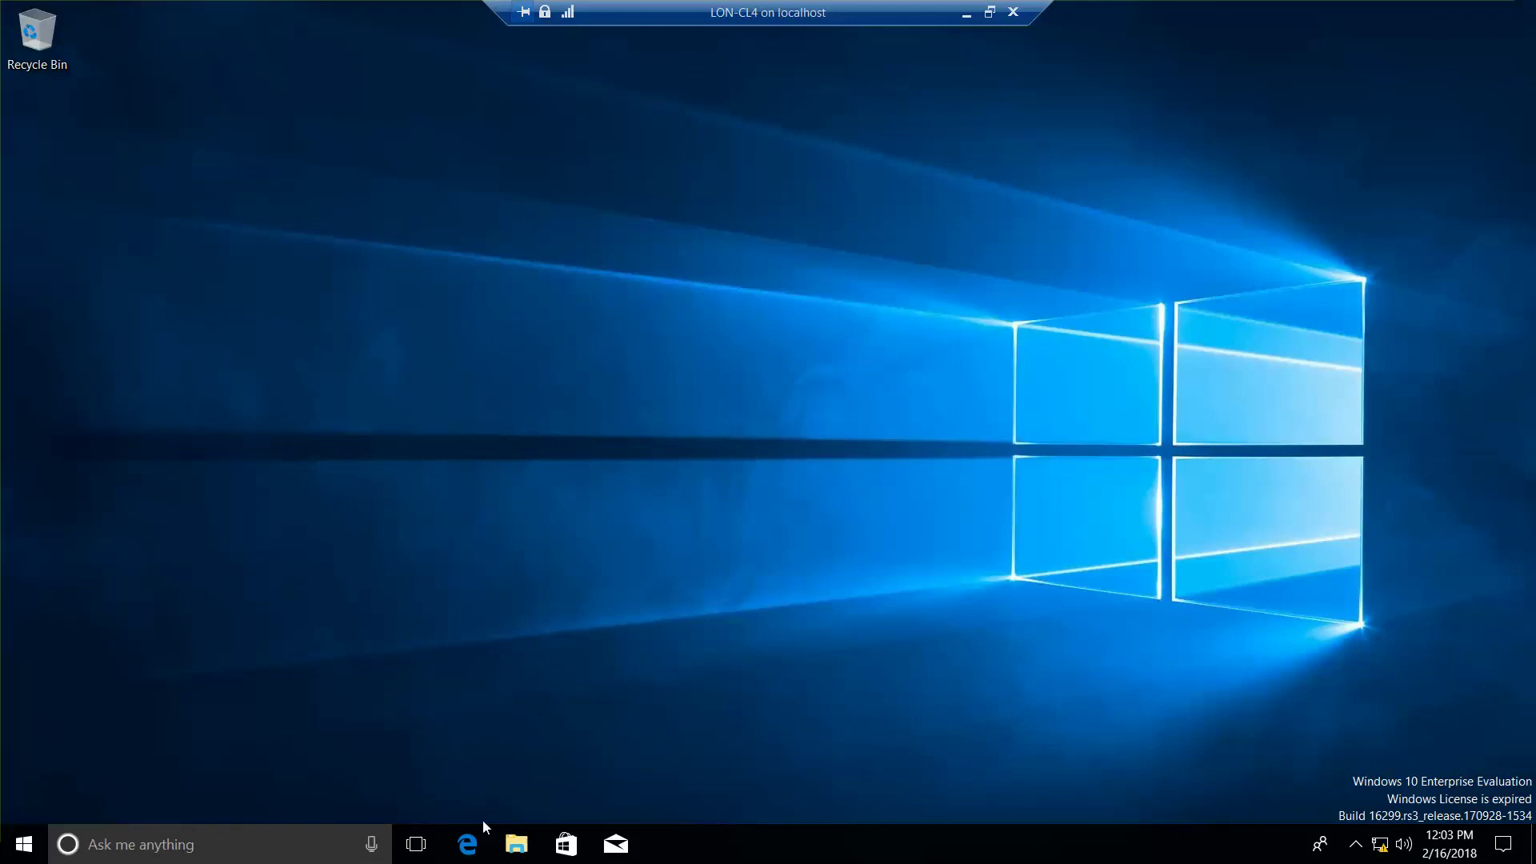
pyautogui.click(520, 846)
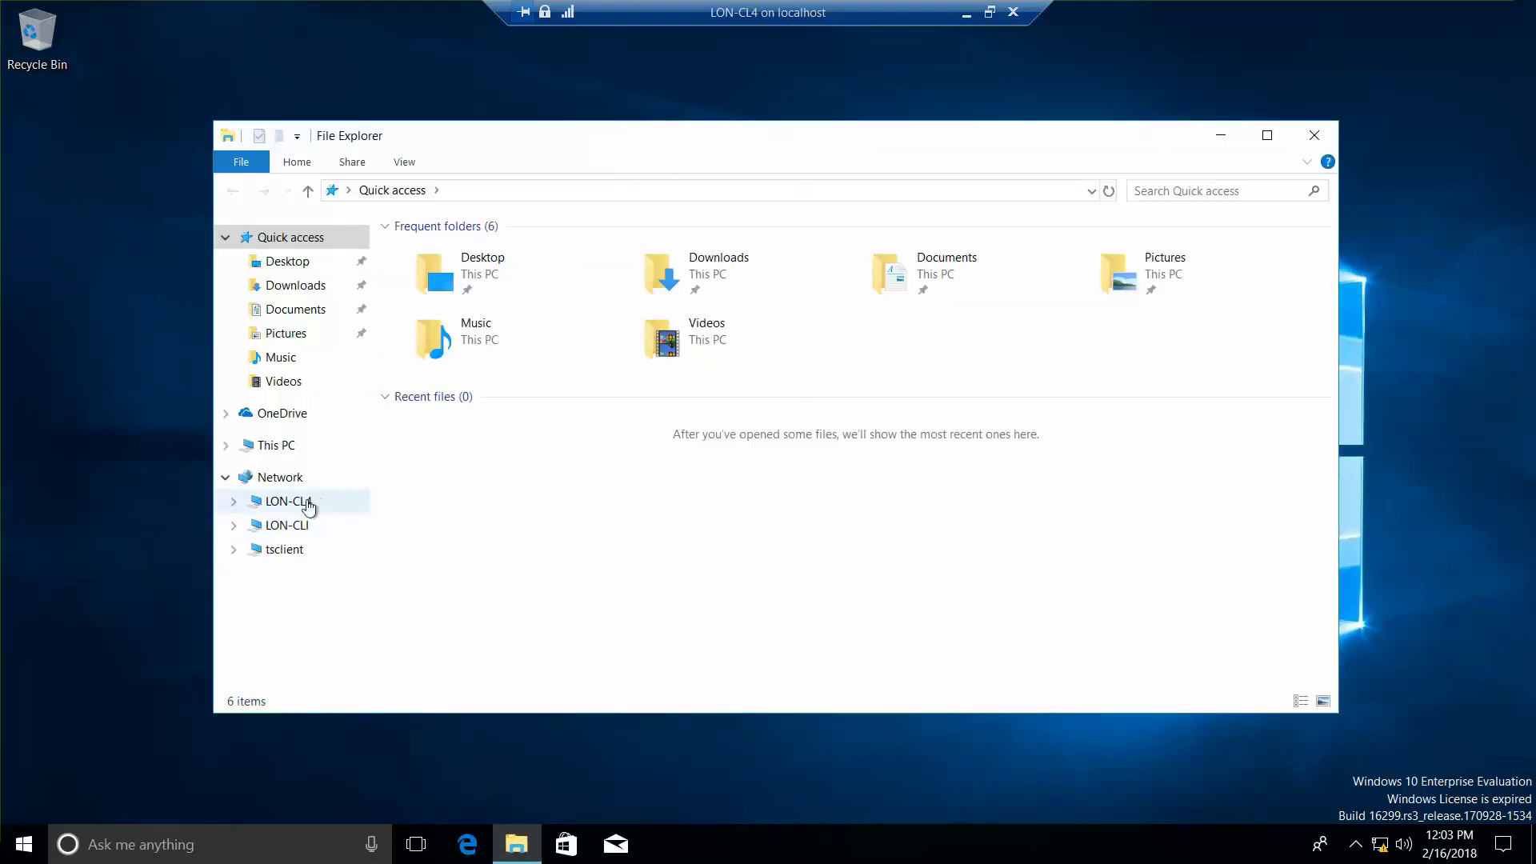
pyautogui.click(293, 526)
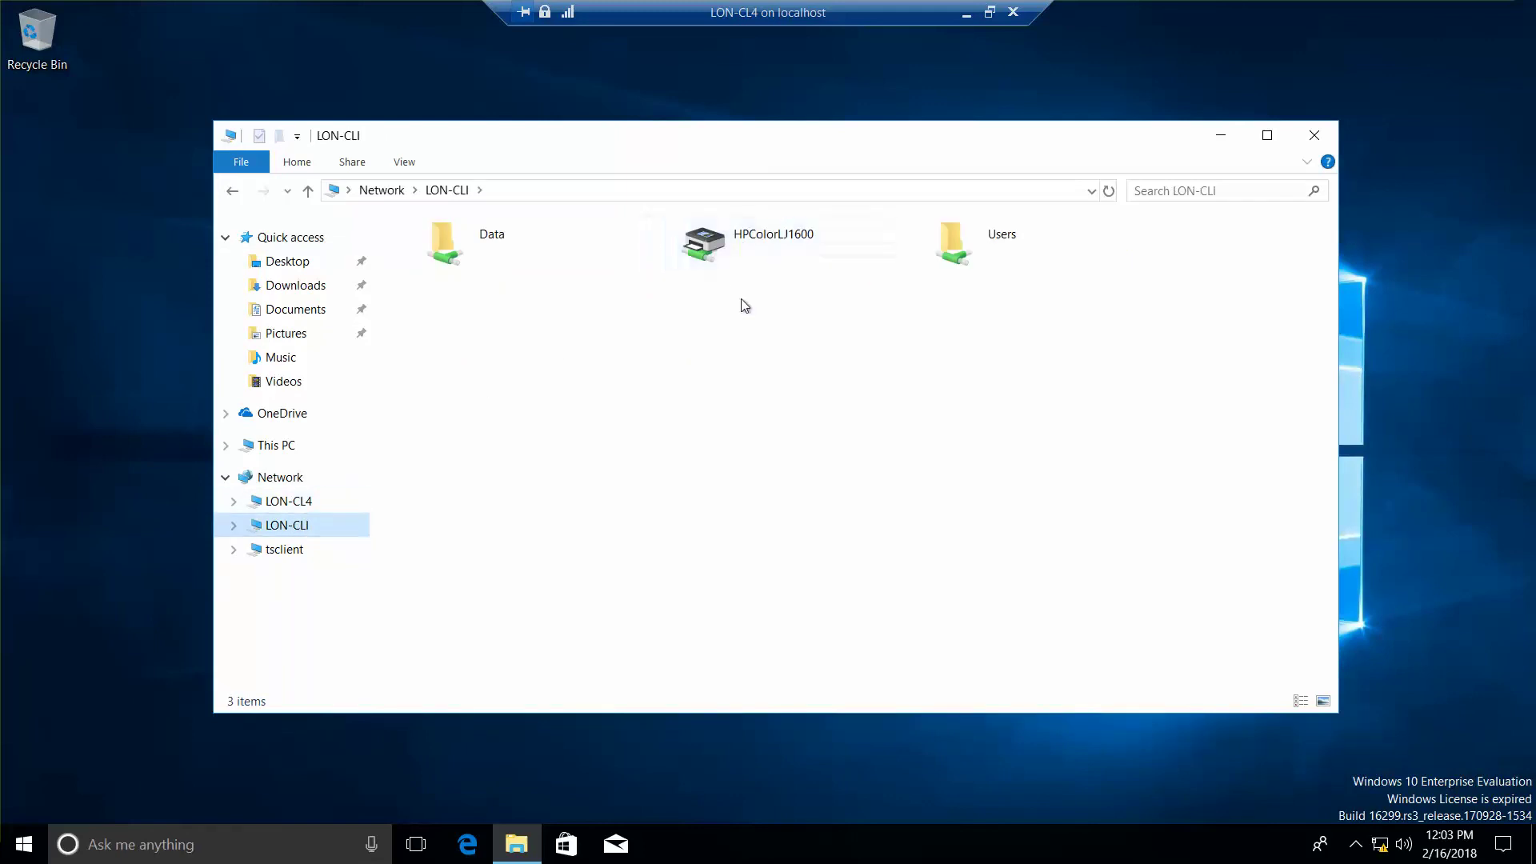
pyautogui.click(708, 241)
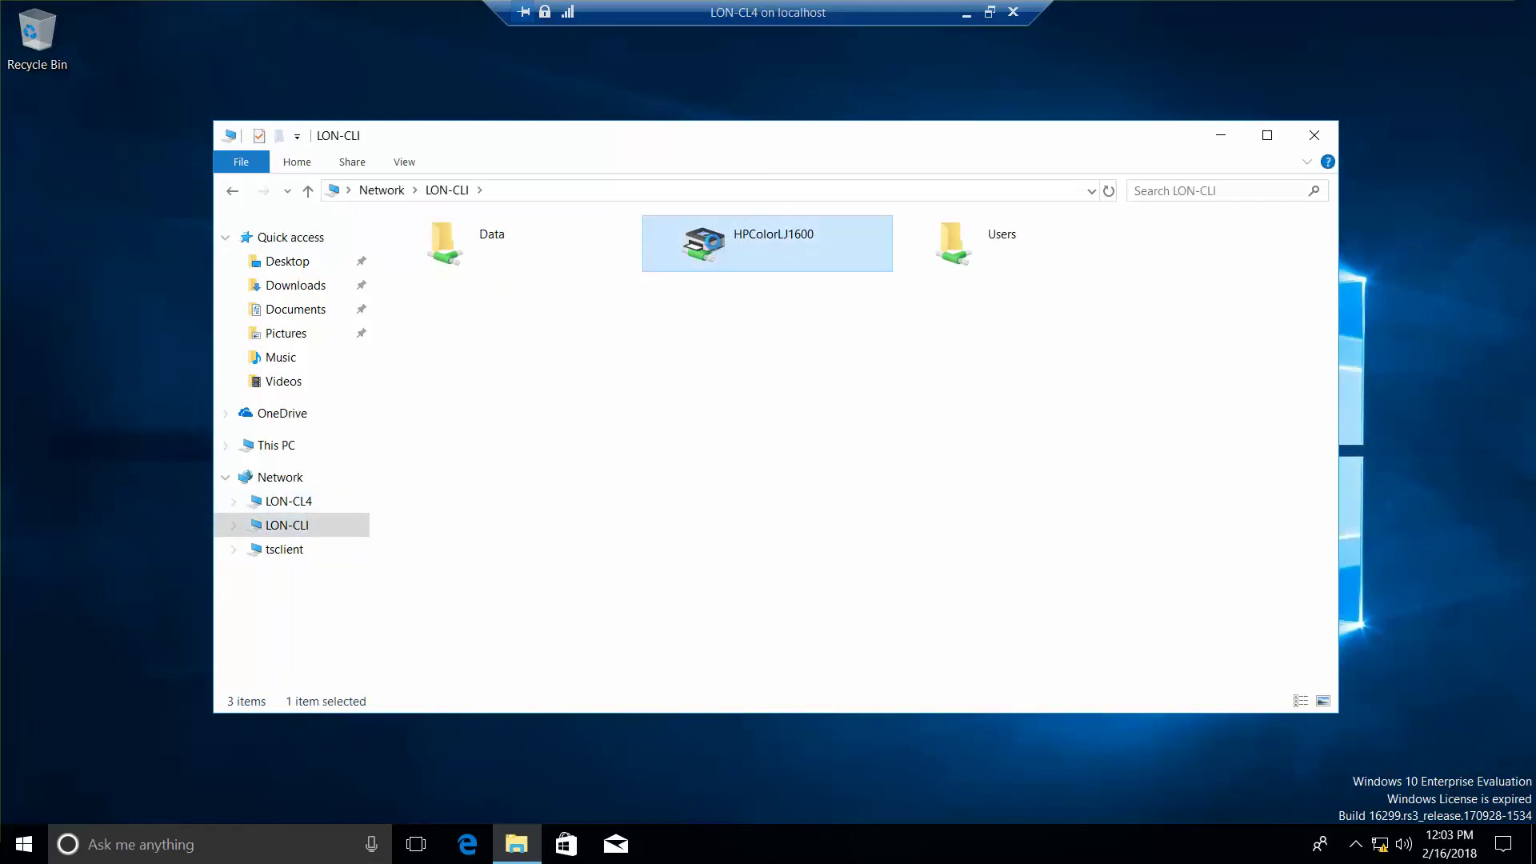
pyautogui.rightClick(714, 248)
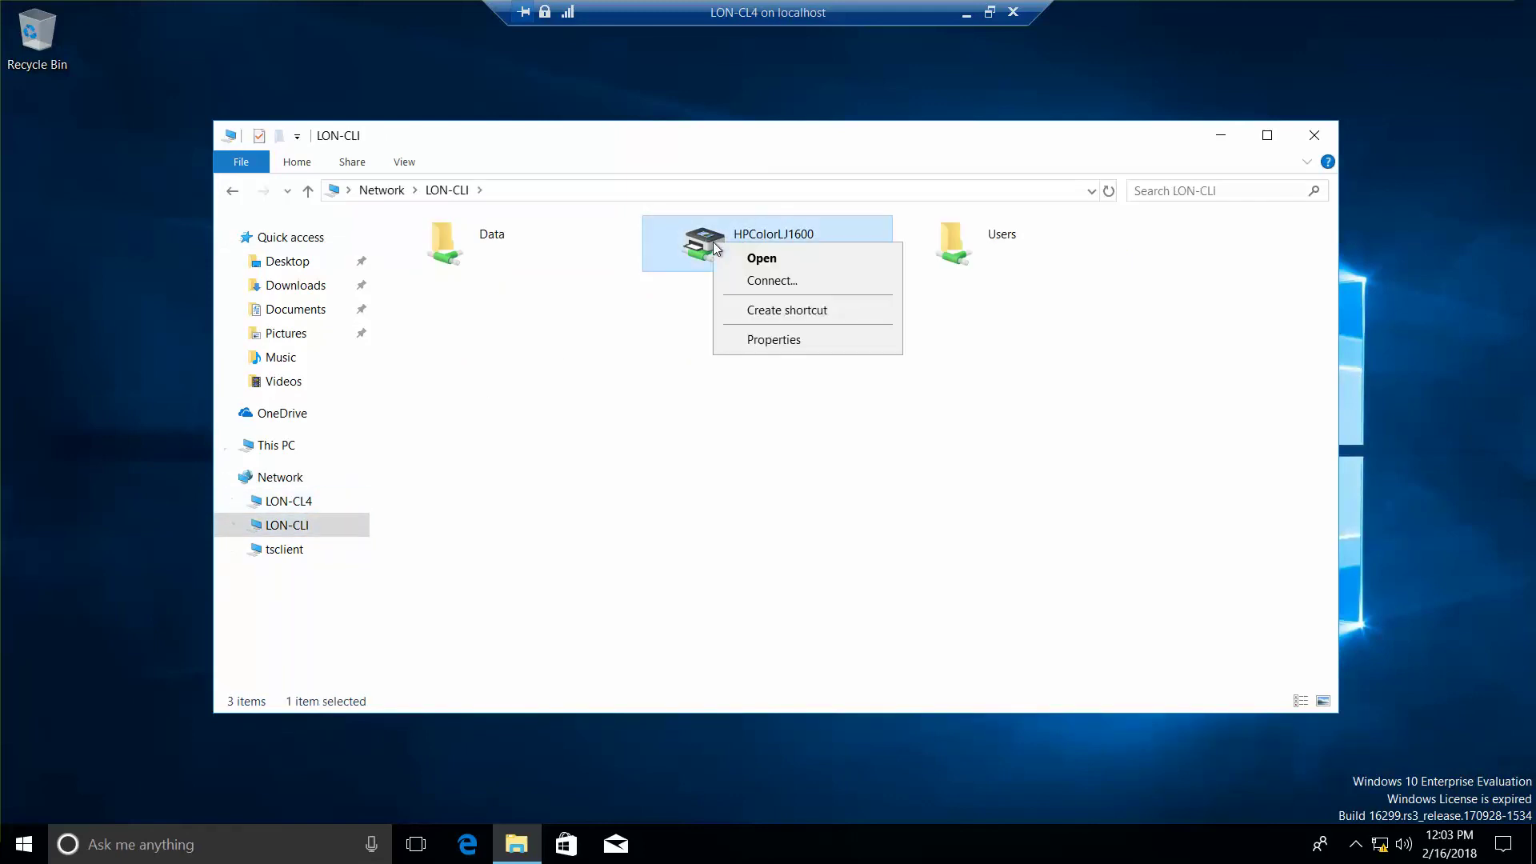
pyautogui.click(774, 279)
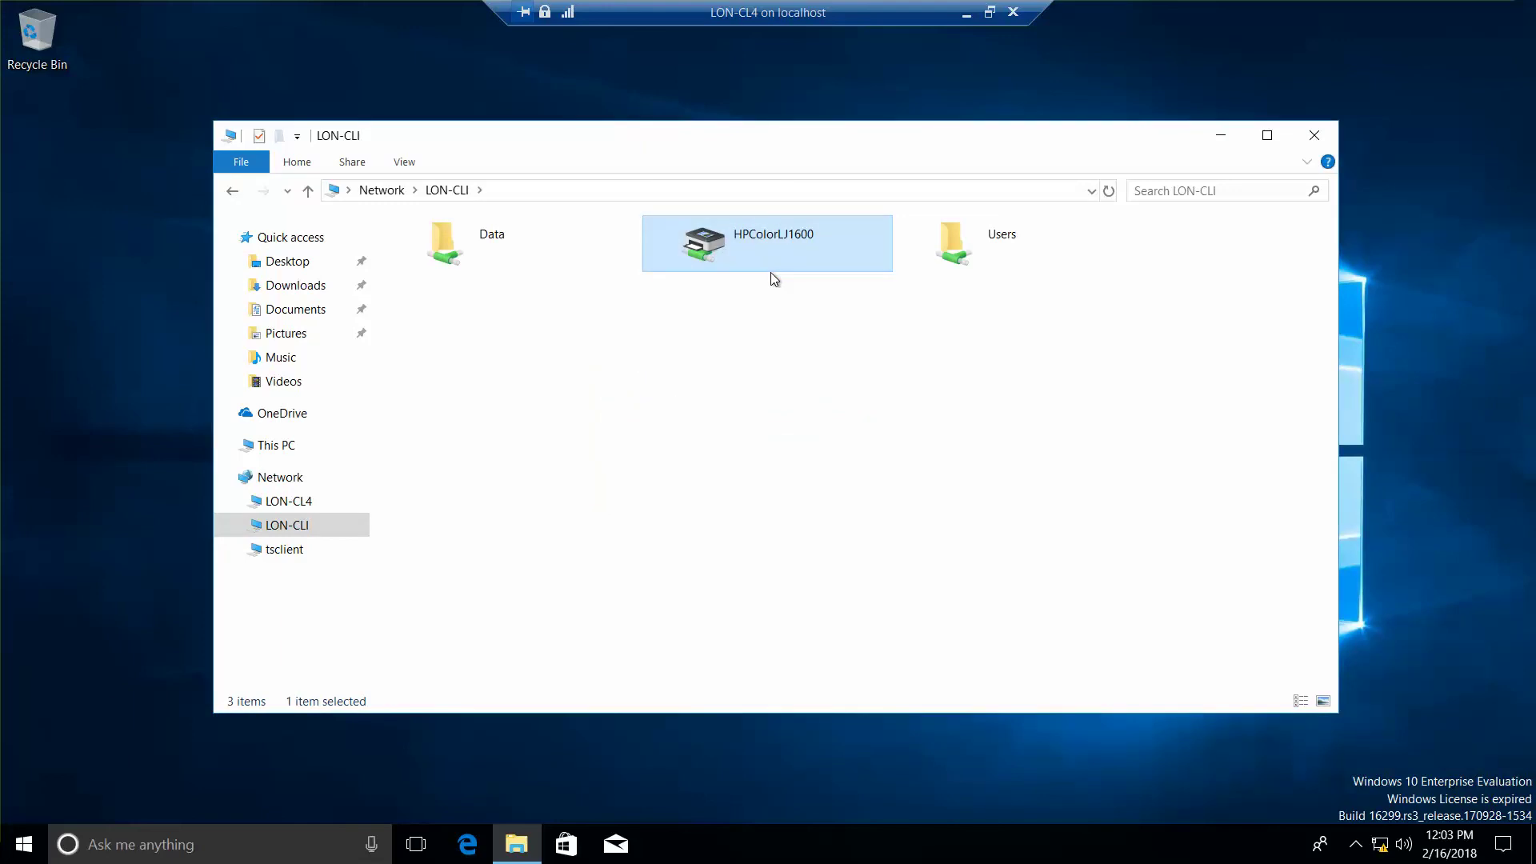
pyautogui.hotkey('alt', 'Tab')
# Step: Close the LON-CLI folder, confirm HPColorLJ1600 on LON-CLI in Printers & scanners, then close Settings
pyautogui.click(1314, 136)
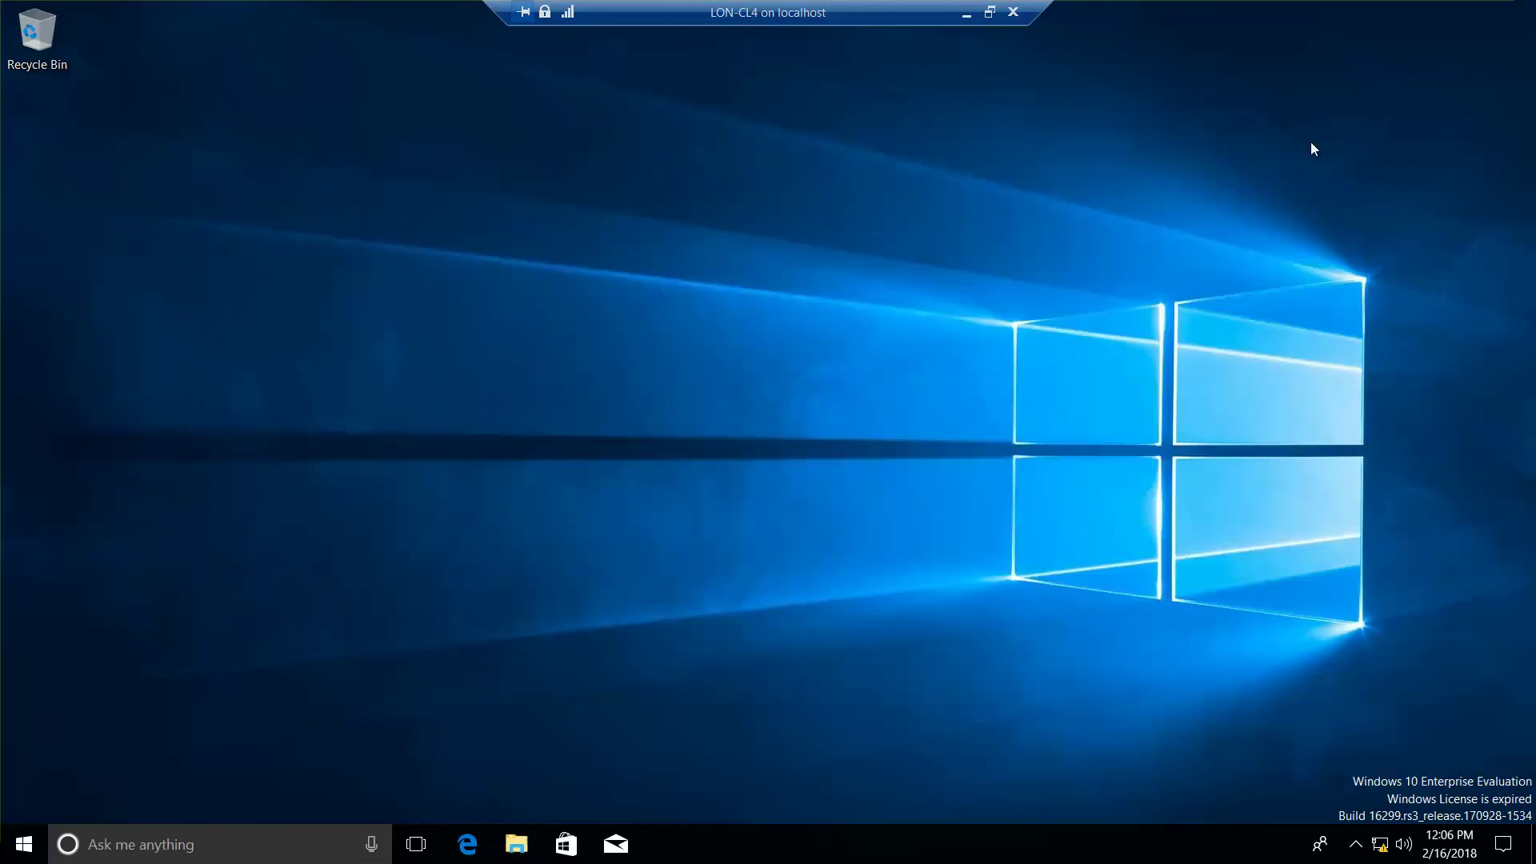
pyautogui.rightClick(24, 842)
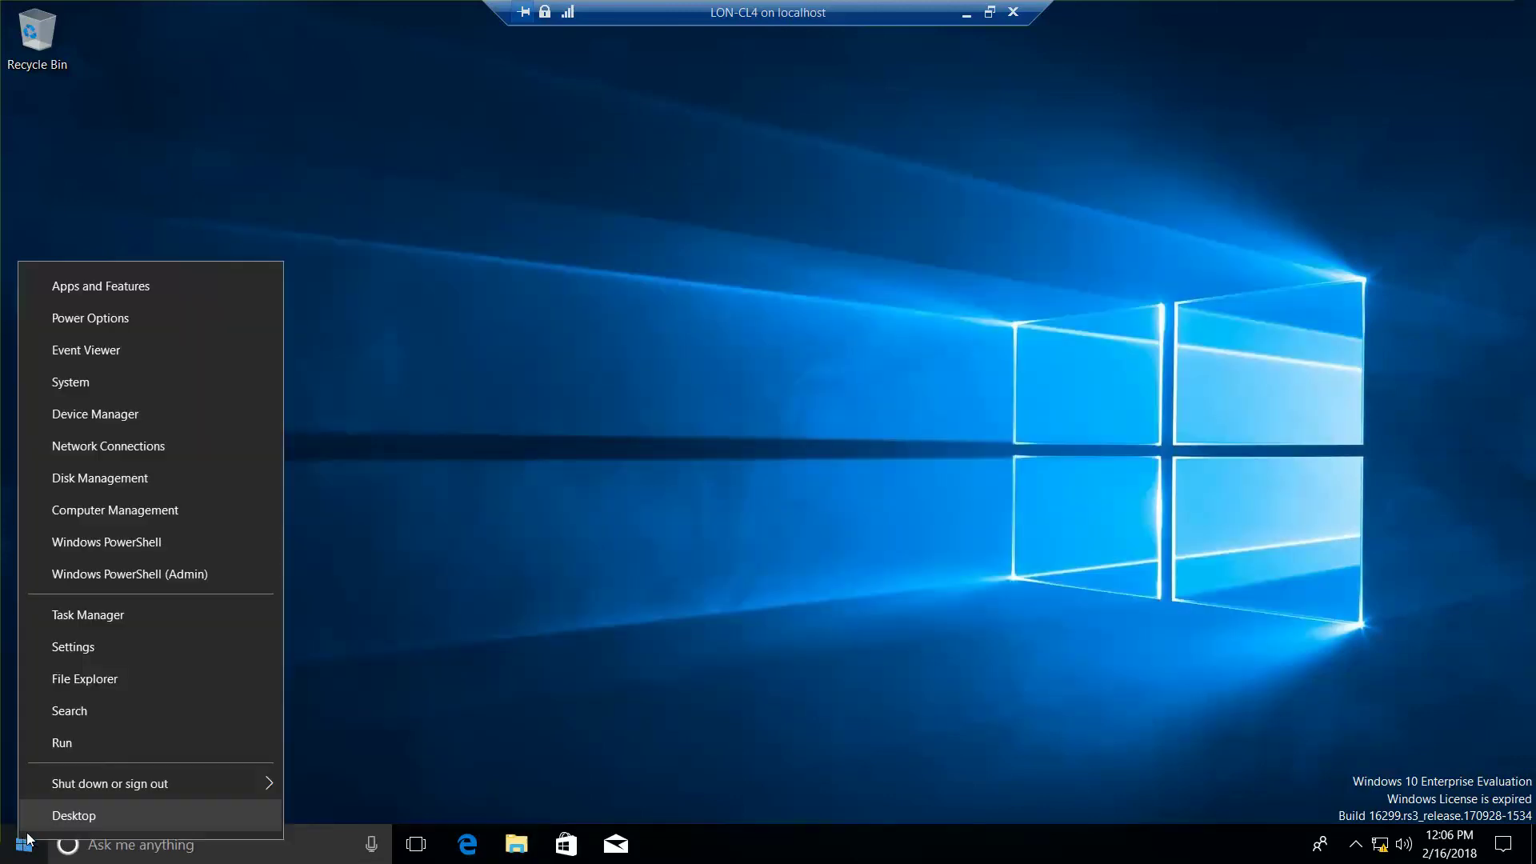
pyautogui.click(107, 651)
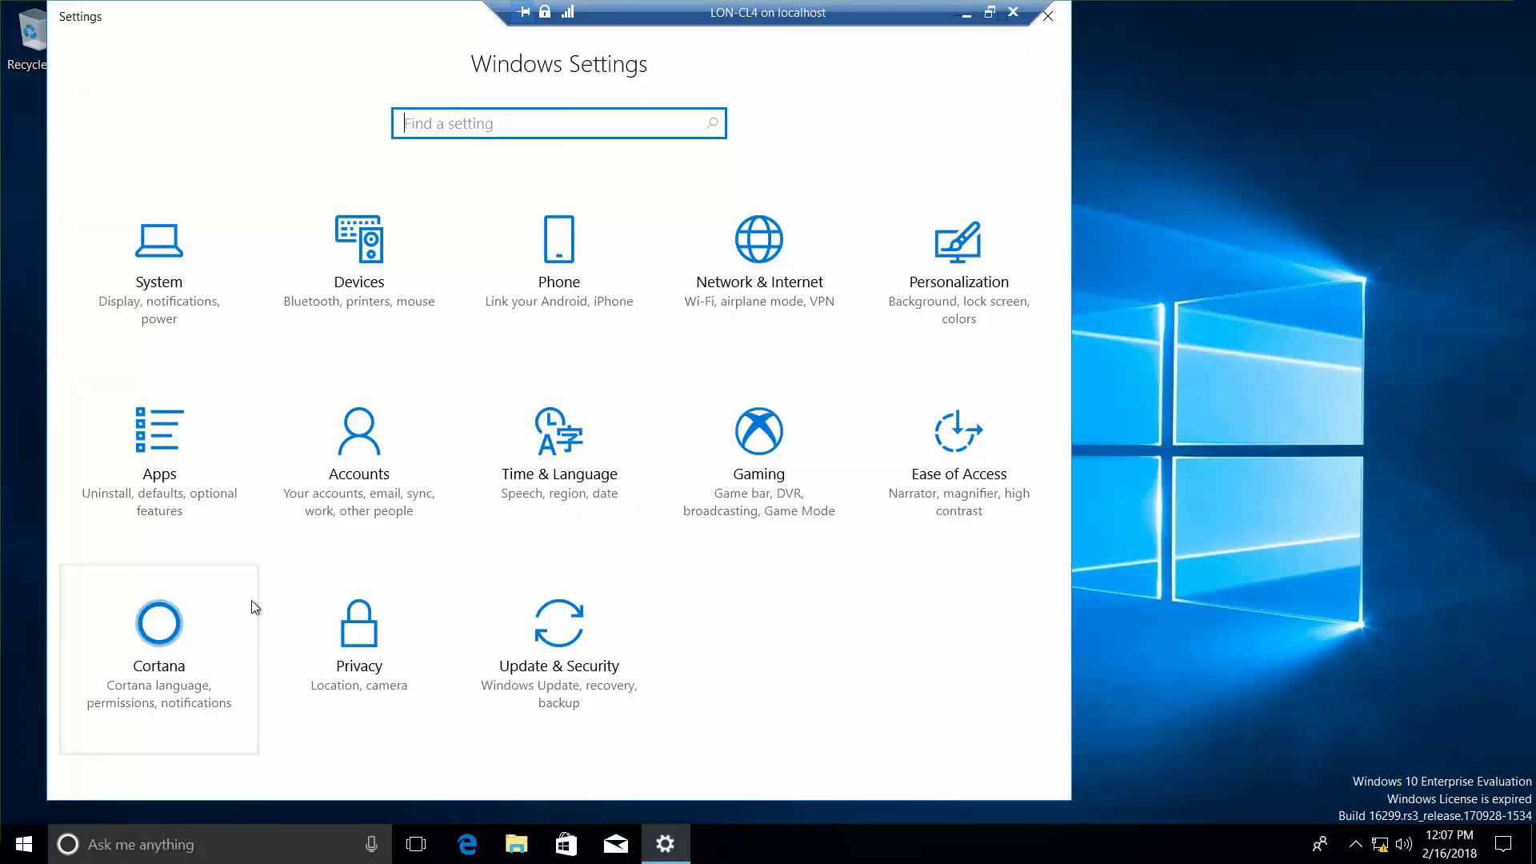
pyautogui.click(362, 280)
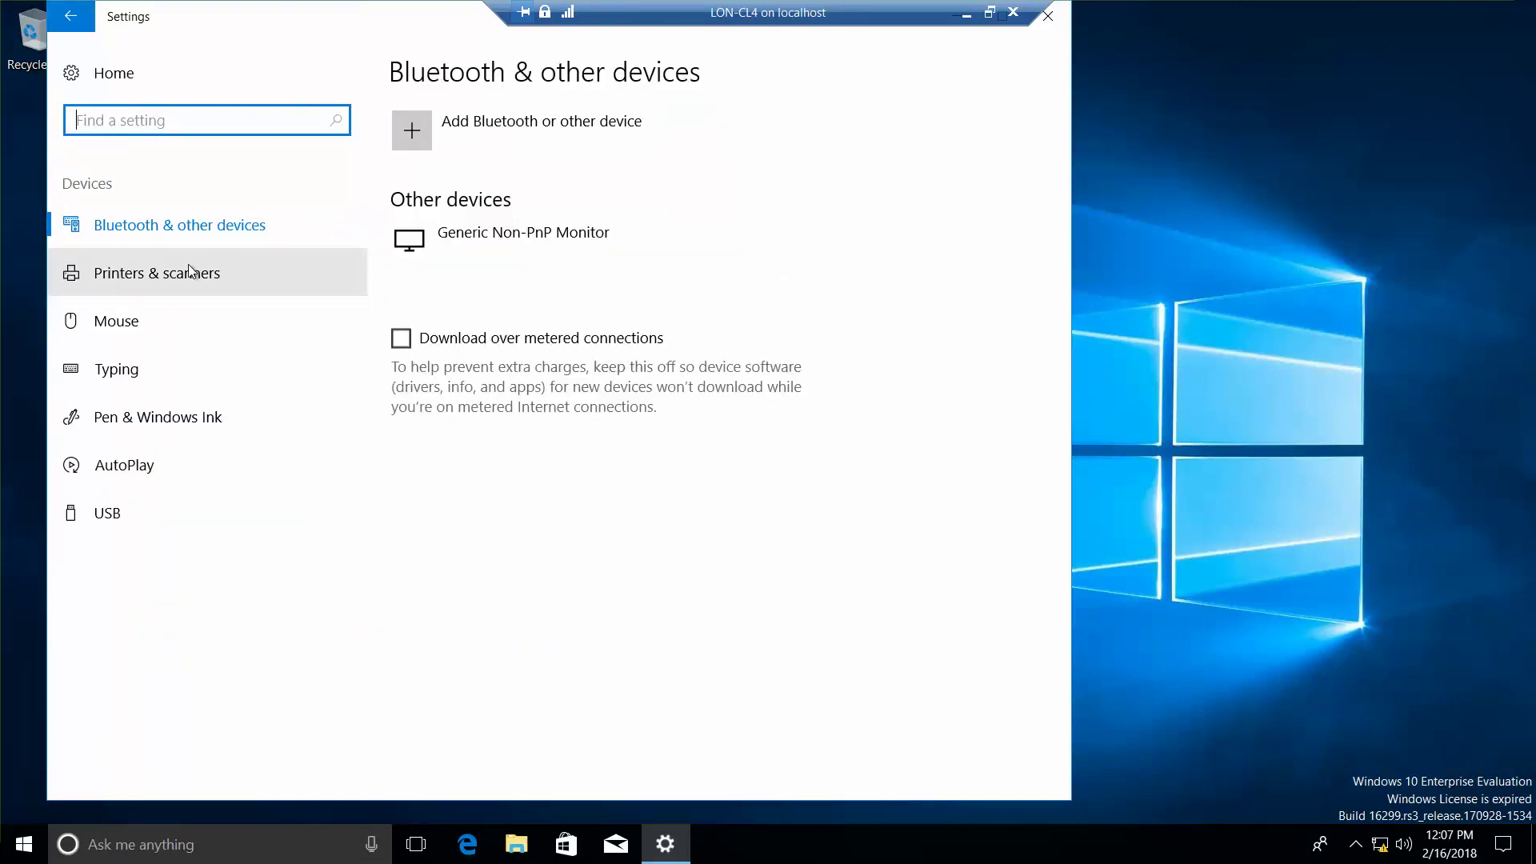
pyautogui.click(170, 272)
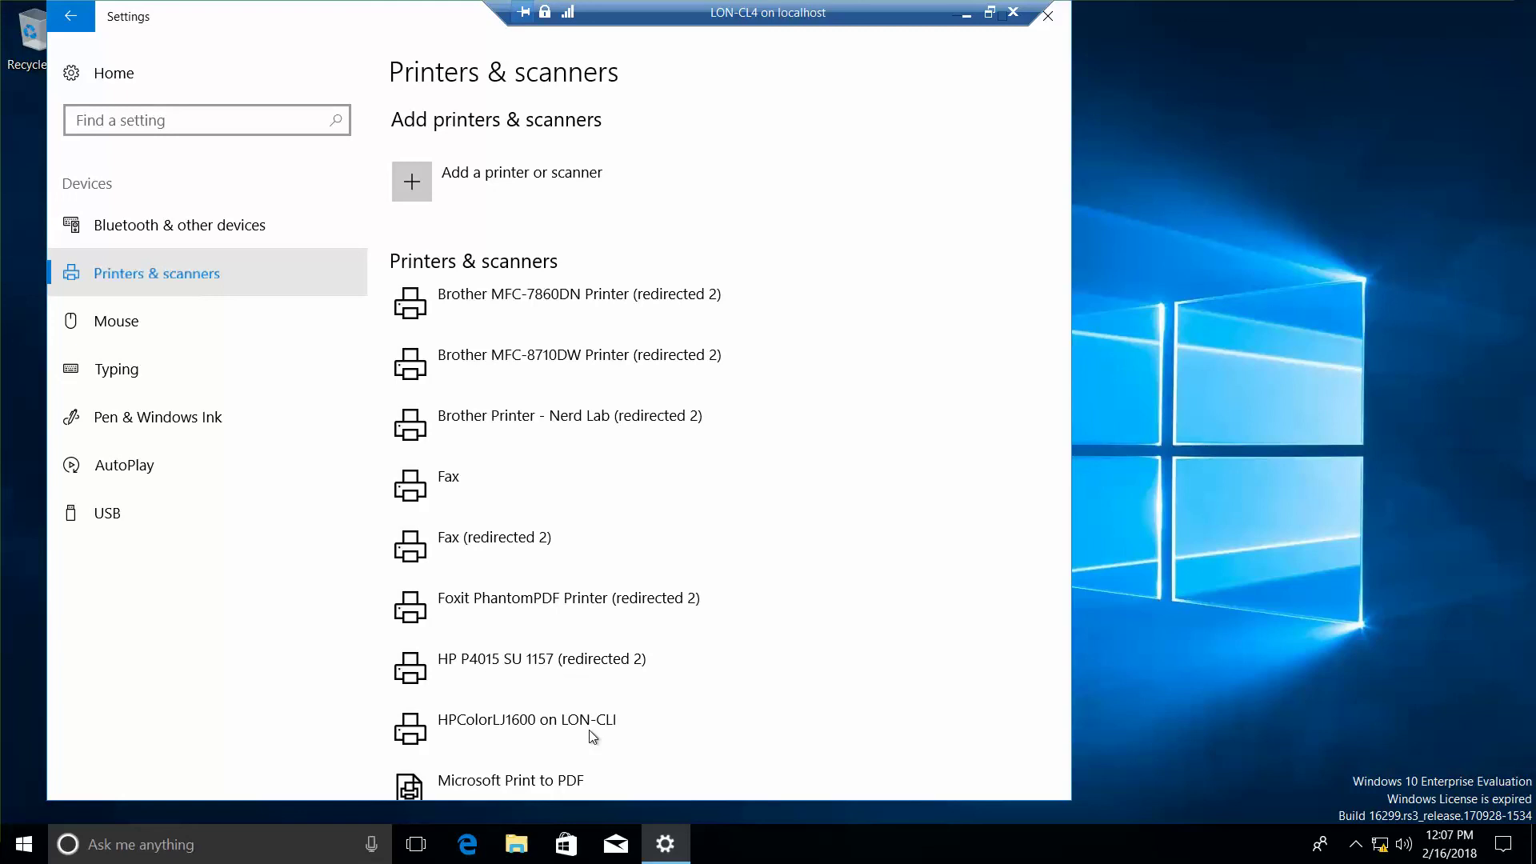
pyautogui.hotkey('alt', 'F4')
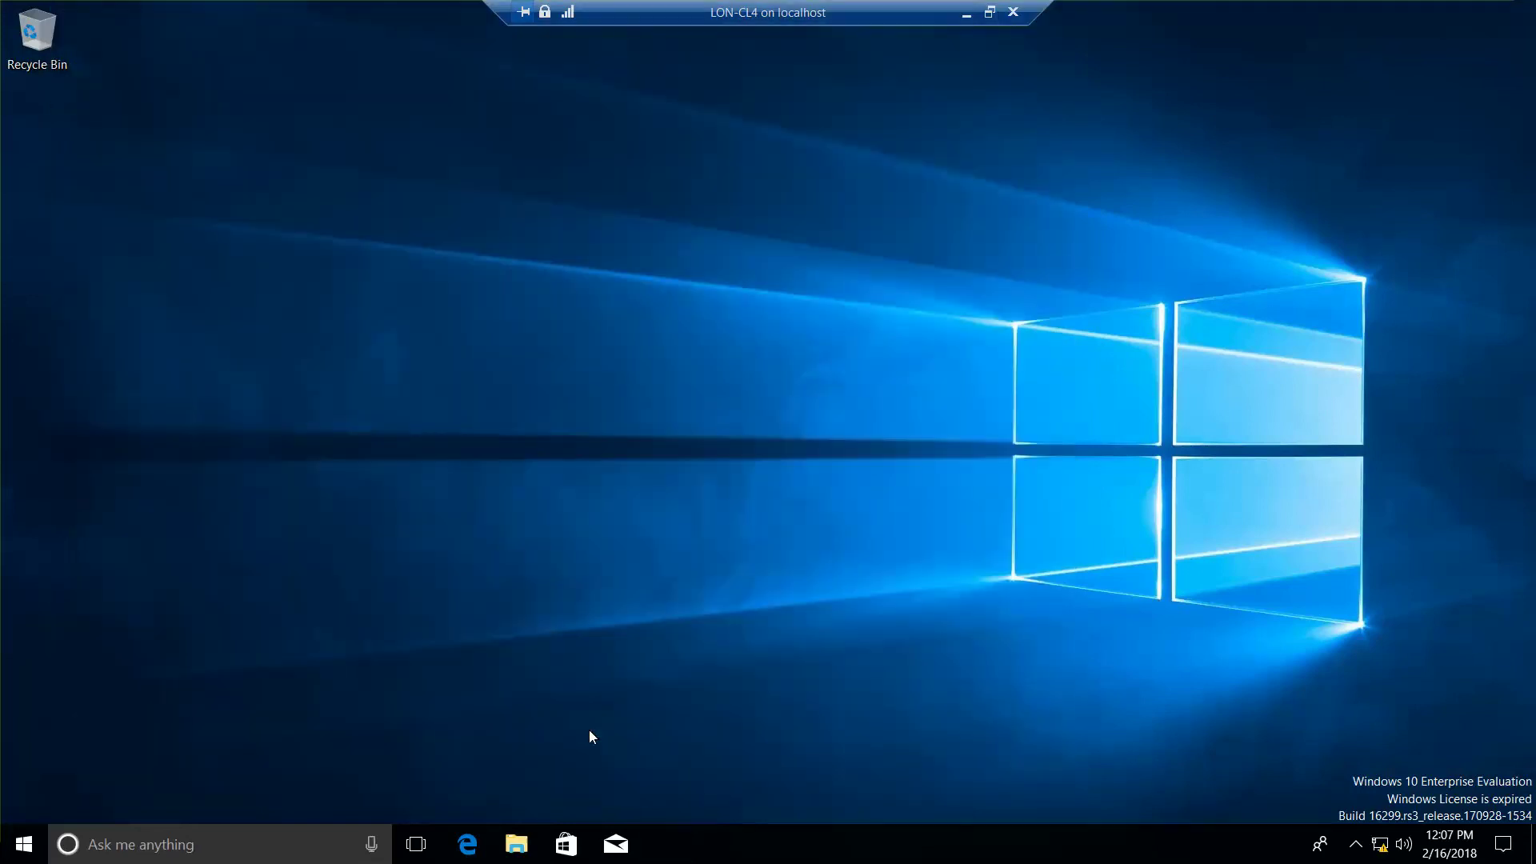